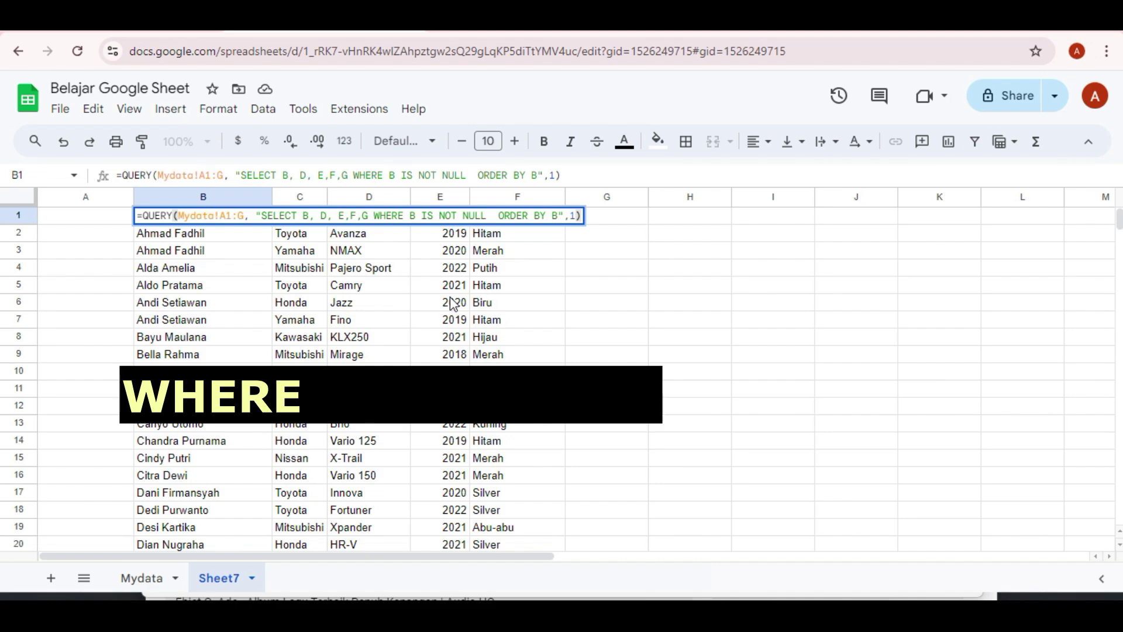
Step: Delete the existing QUERY formula from cell B1 of Sheet7
key("Return")
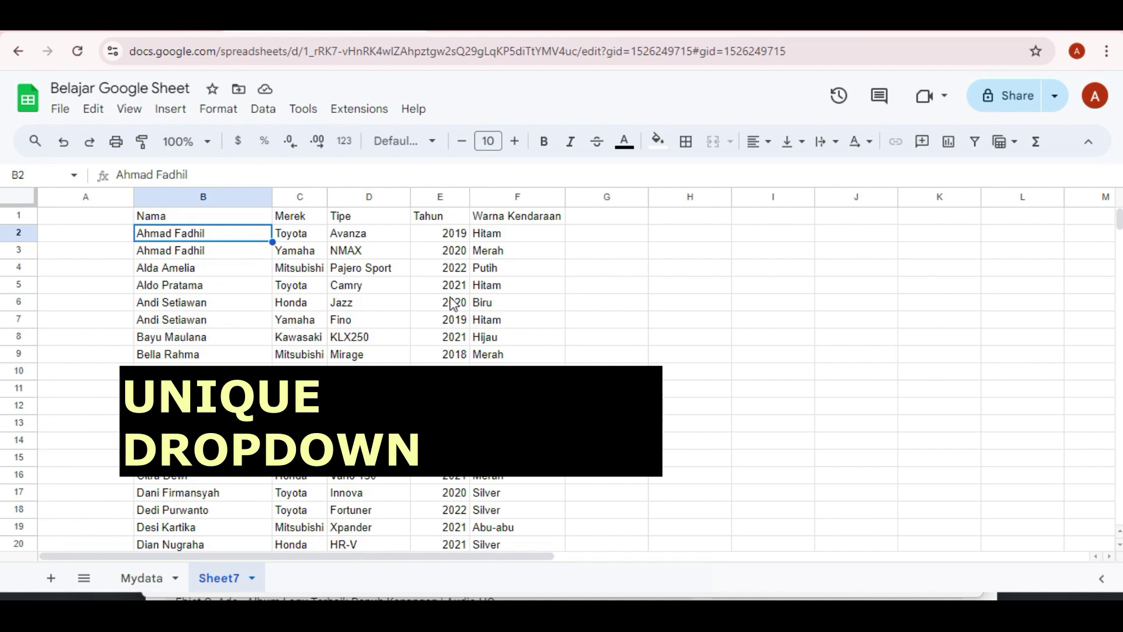
key("Up")
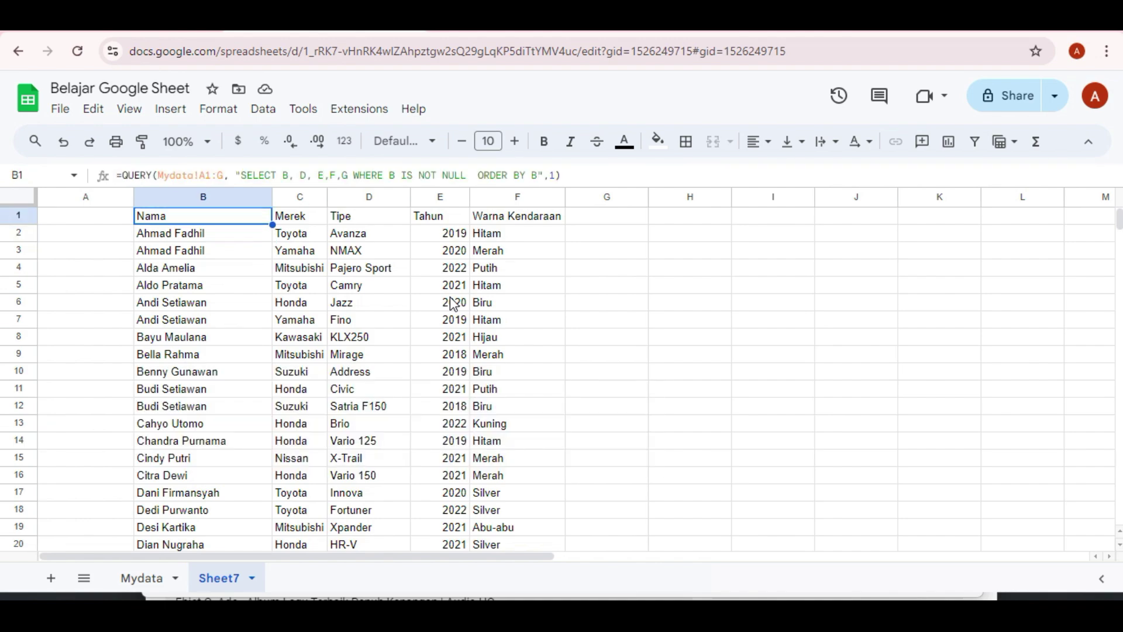
key("Delete")
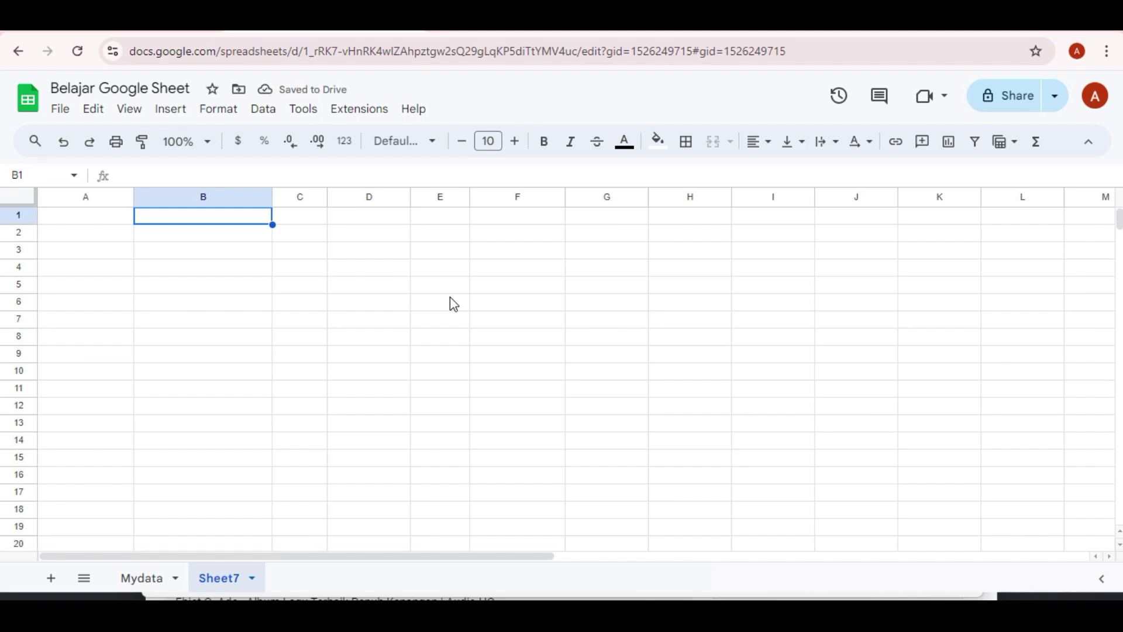
Step: Start a QUERY formula in cell B4 of Sheet7 using the open-ended range Mydata!A1:G as its data
key("Down")
key("Down")
key("Down")
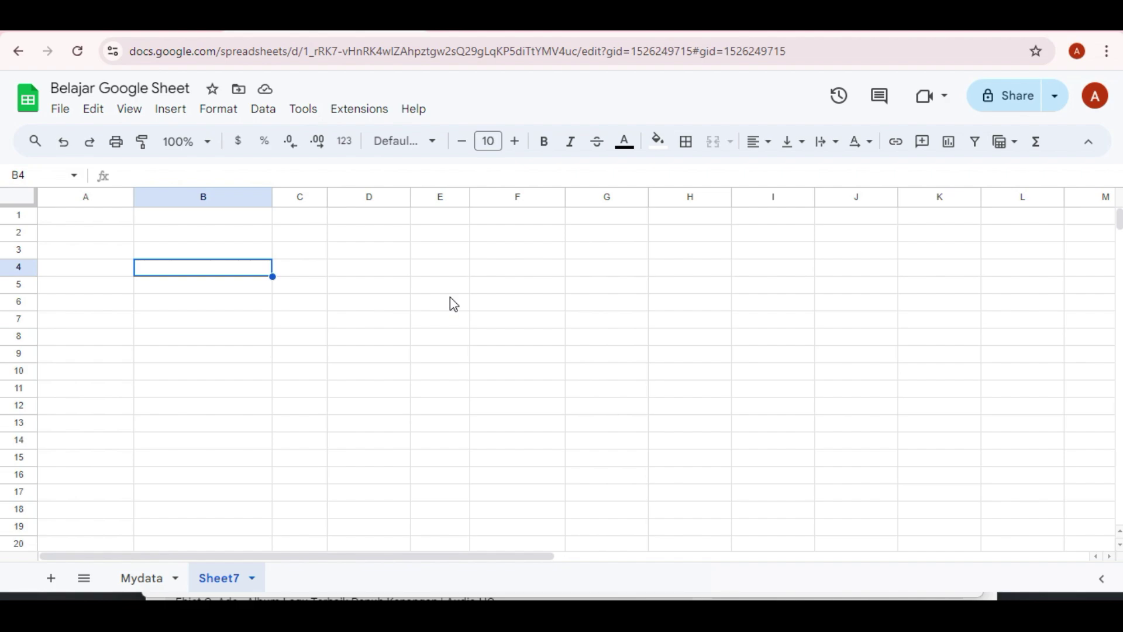
type("=")
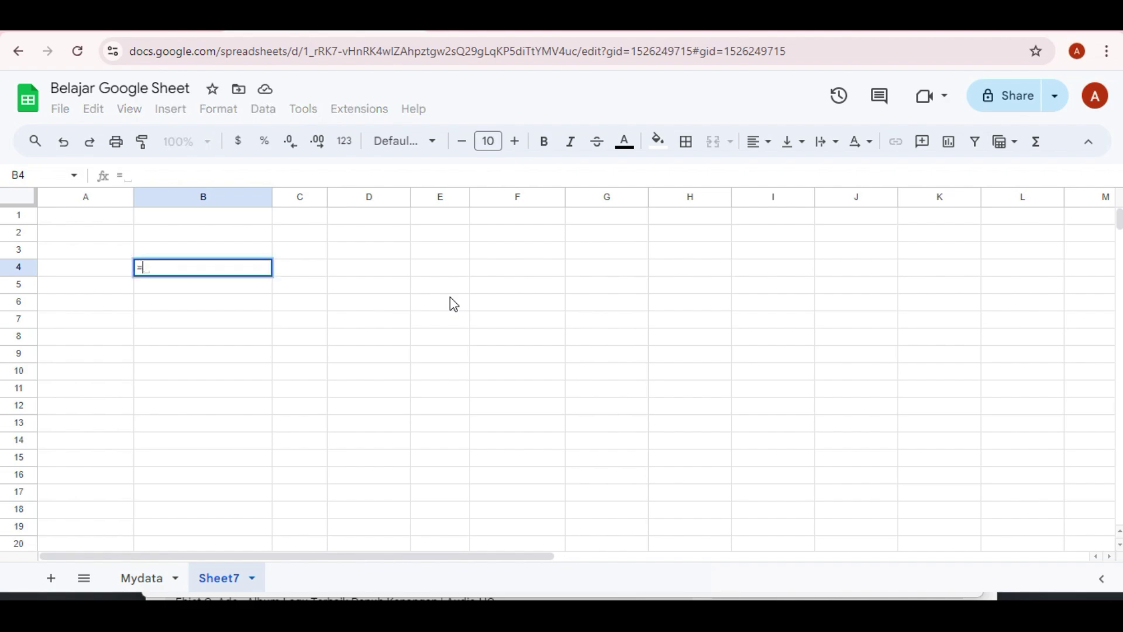
type("query")
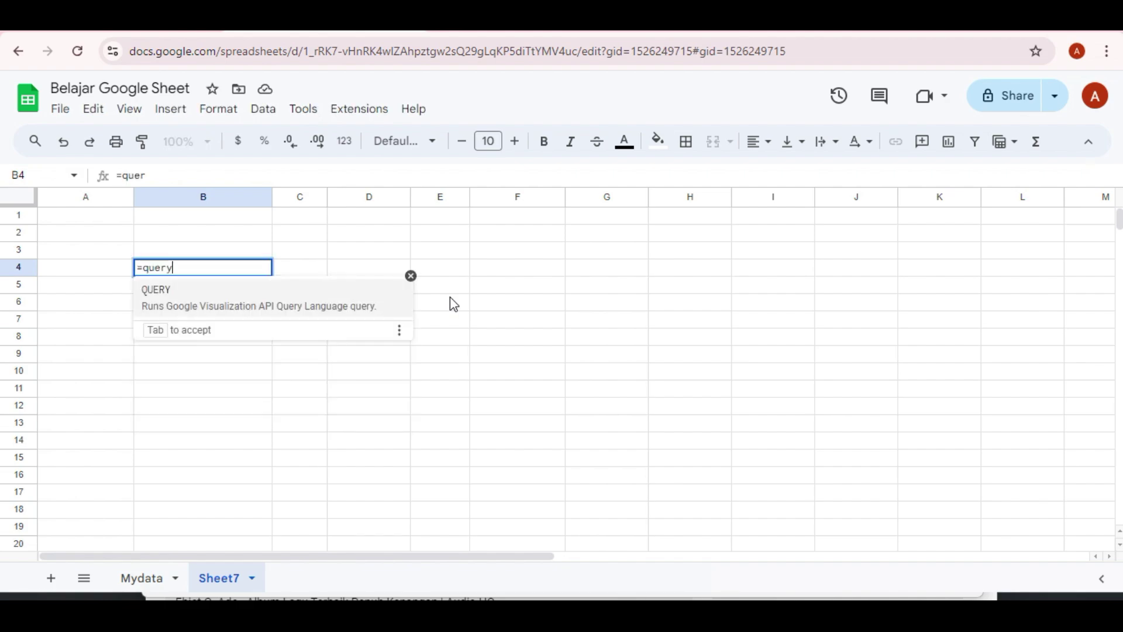
type("(")
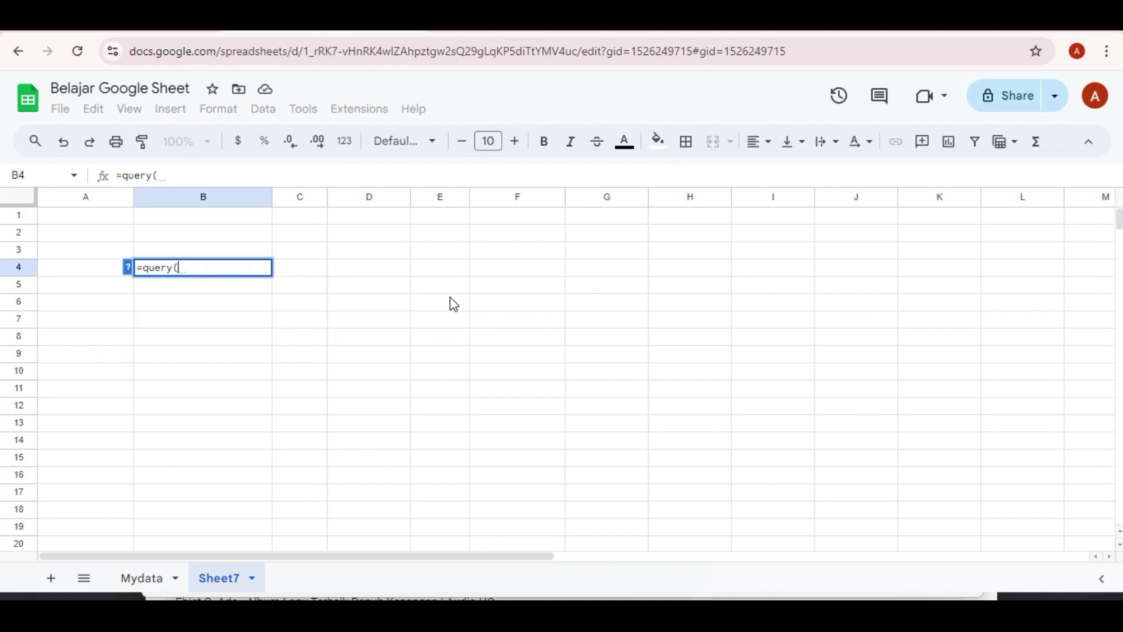
left_click(150, 587)
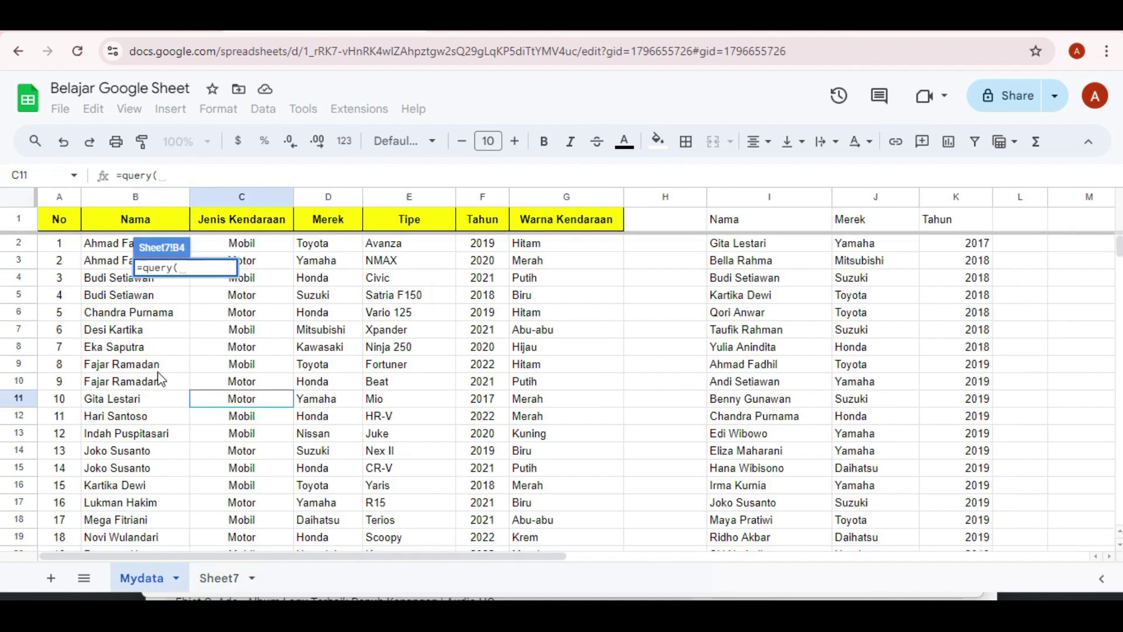
left_click(63, 223)
left_click_drag(62, 224, 625, 471)
scroll(626, 472, "down", 5)
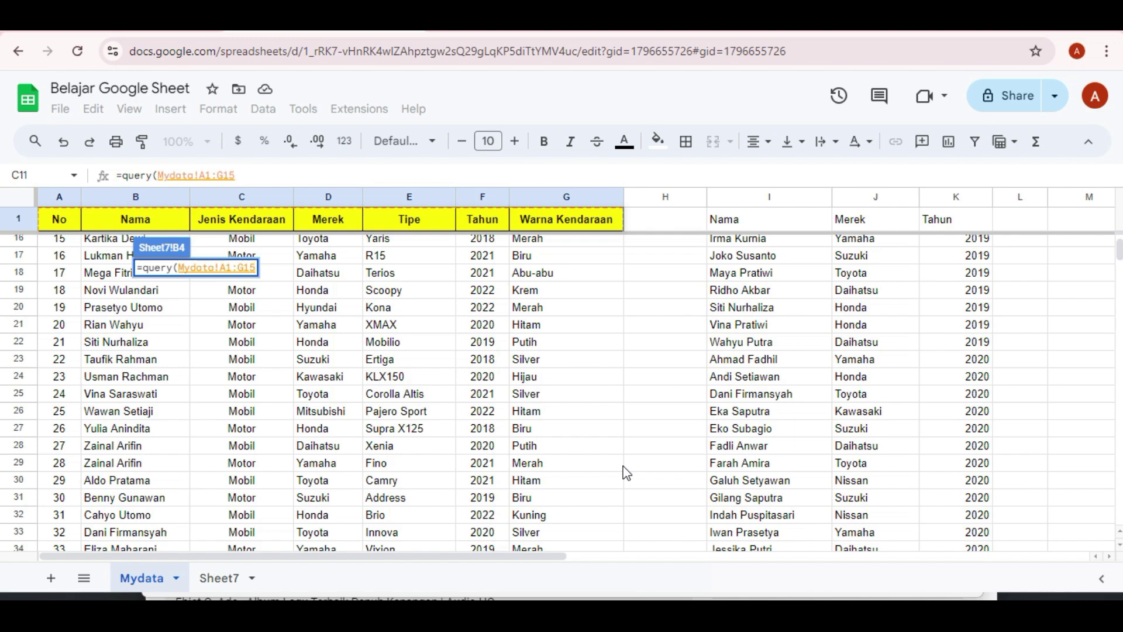
key("BackSpace")
key("BackSpace")
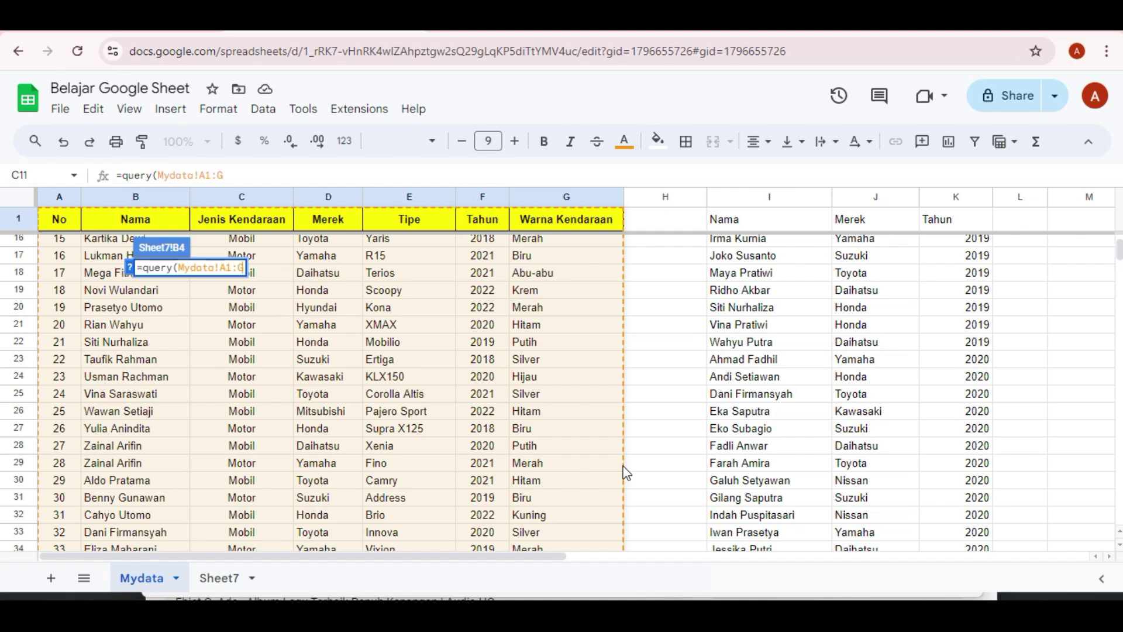
Step: Complete the QUERY formula with the query string "select B, C, D, E, F, G" and 1 header row, and enter it
type(",")
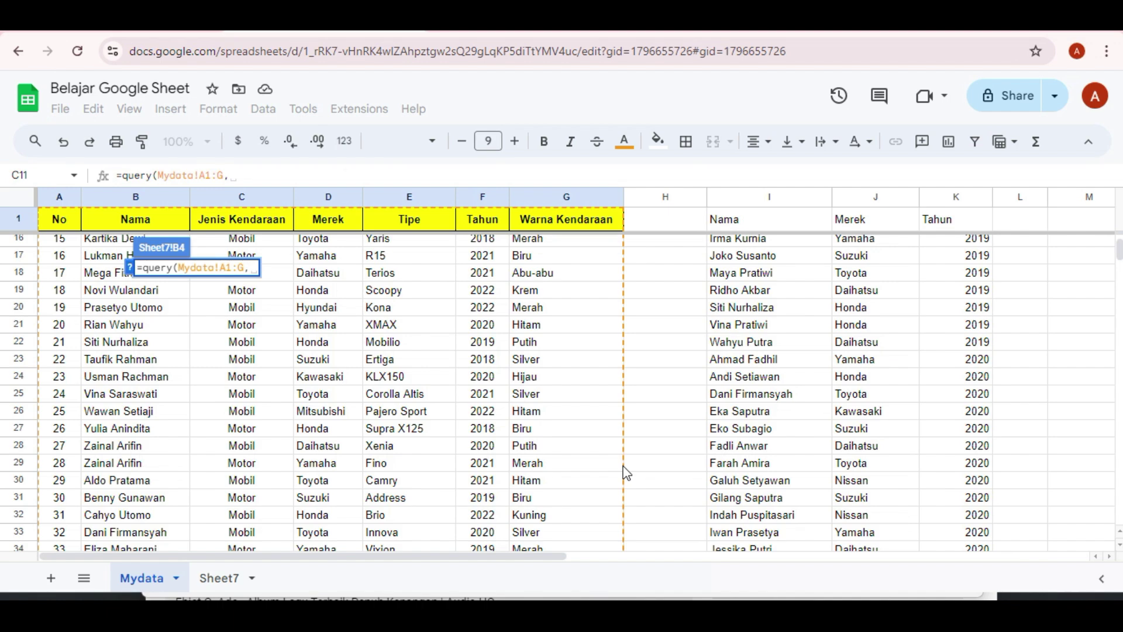
type("\"\",1)")
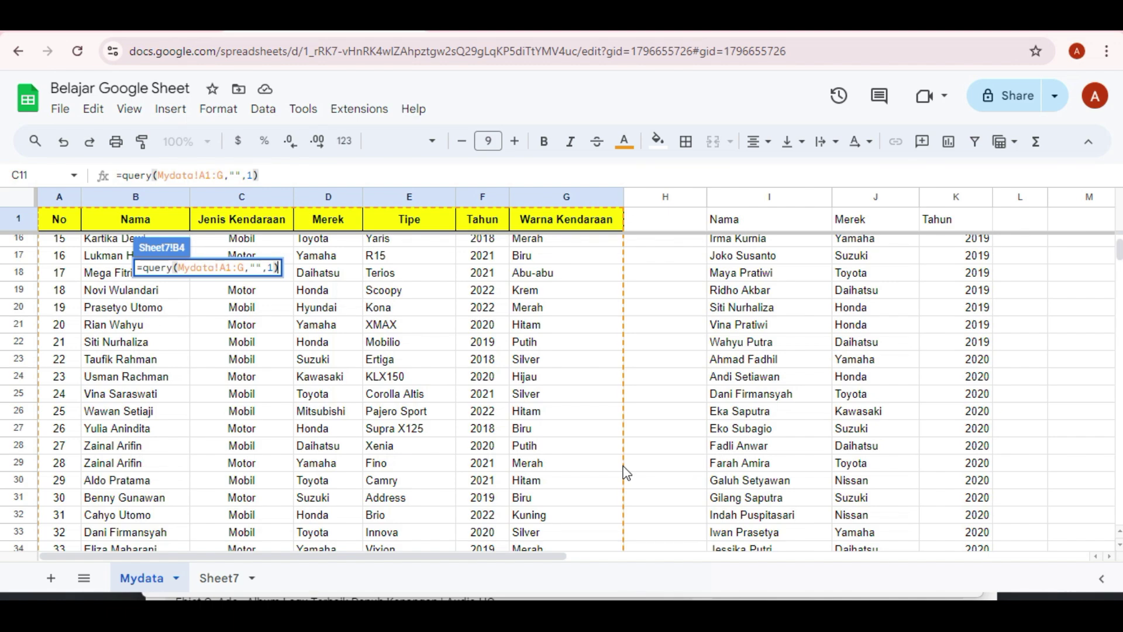
key("Left")
key("Left")
key("Left")
key("Left")
type("select")
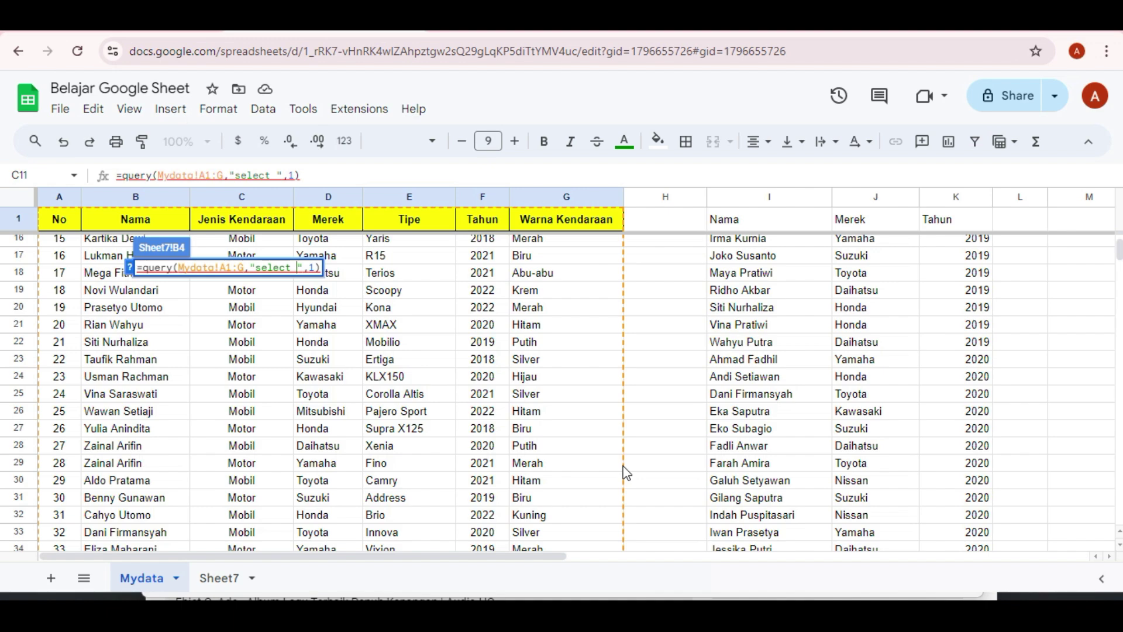
type("B, ")
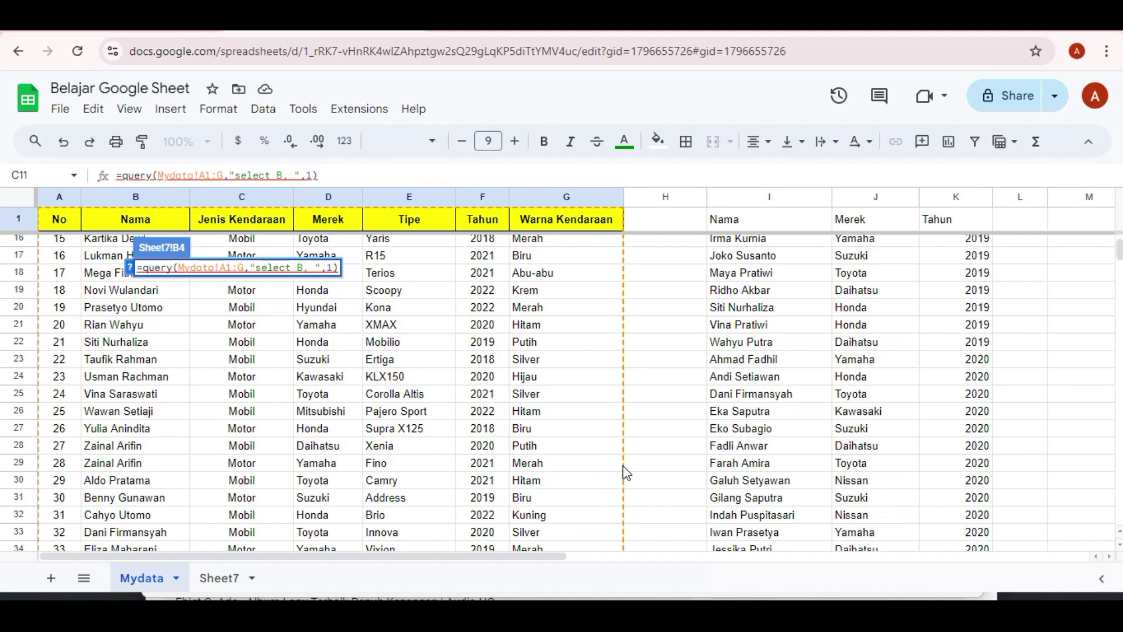
type("C, ")
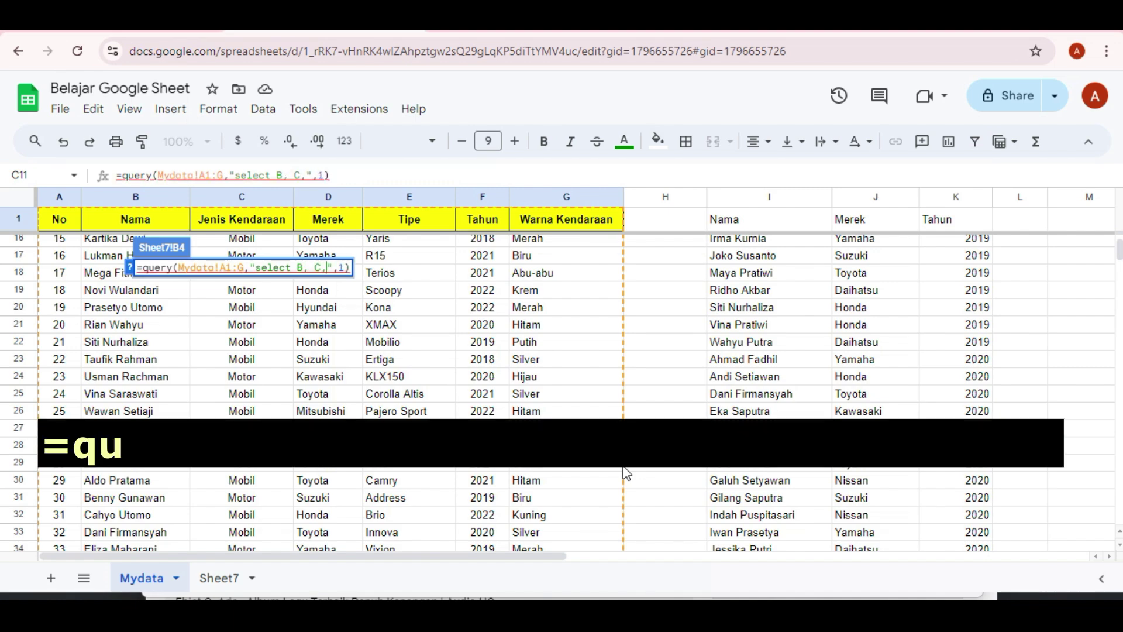
type("D, ")
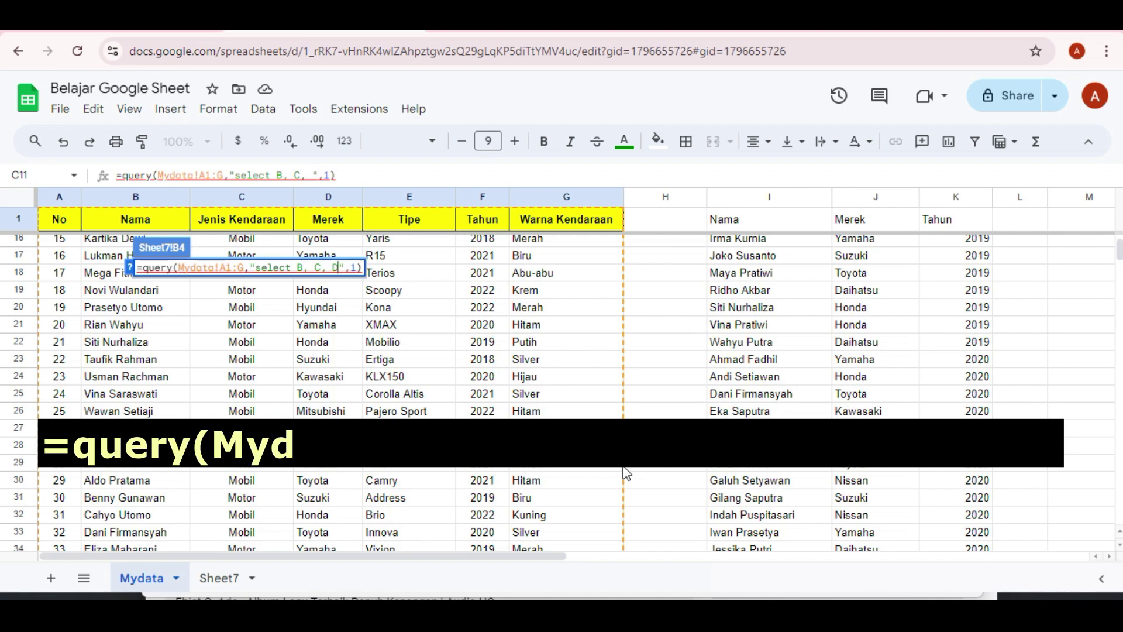
type("E, ")
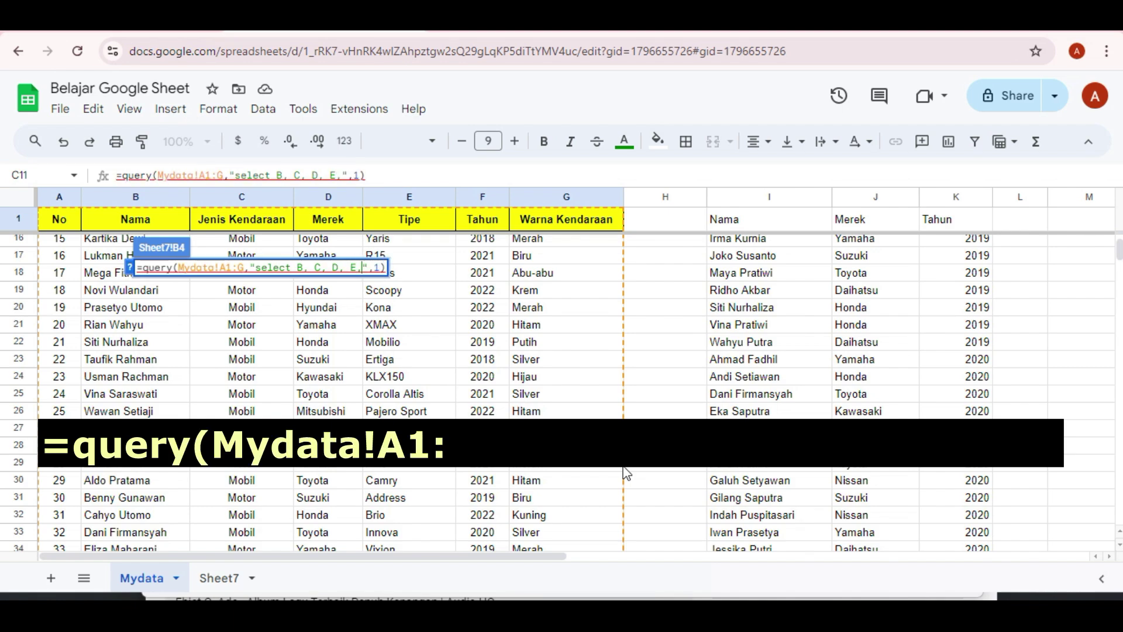
type("F,")
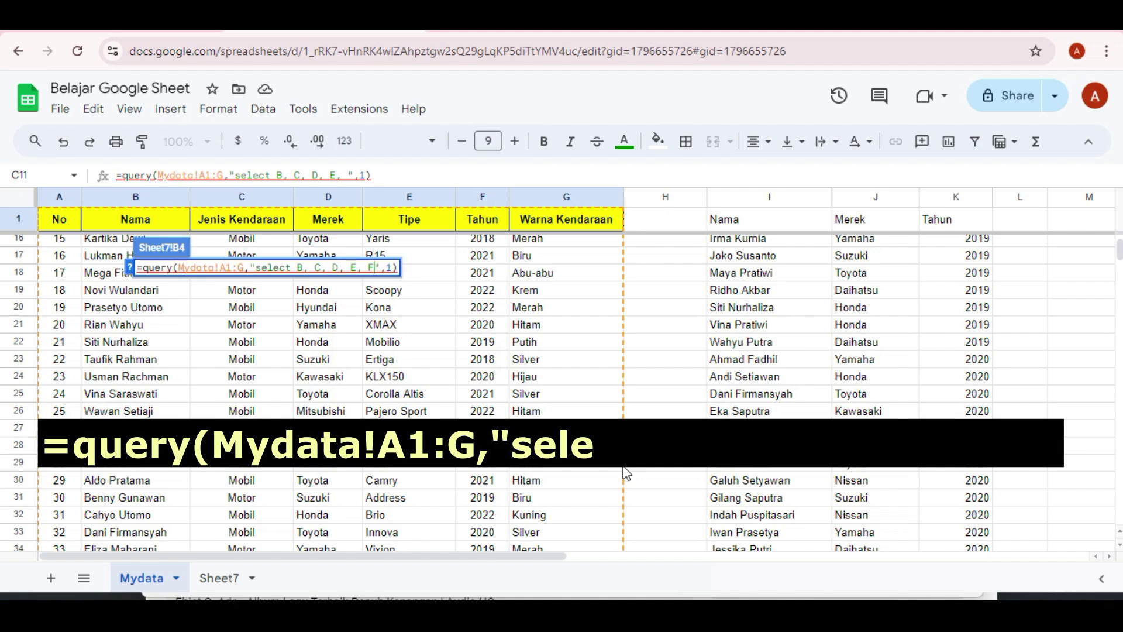
type(" G")
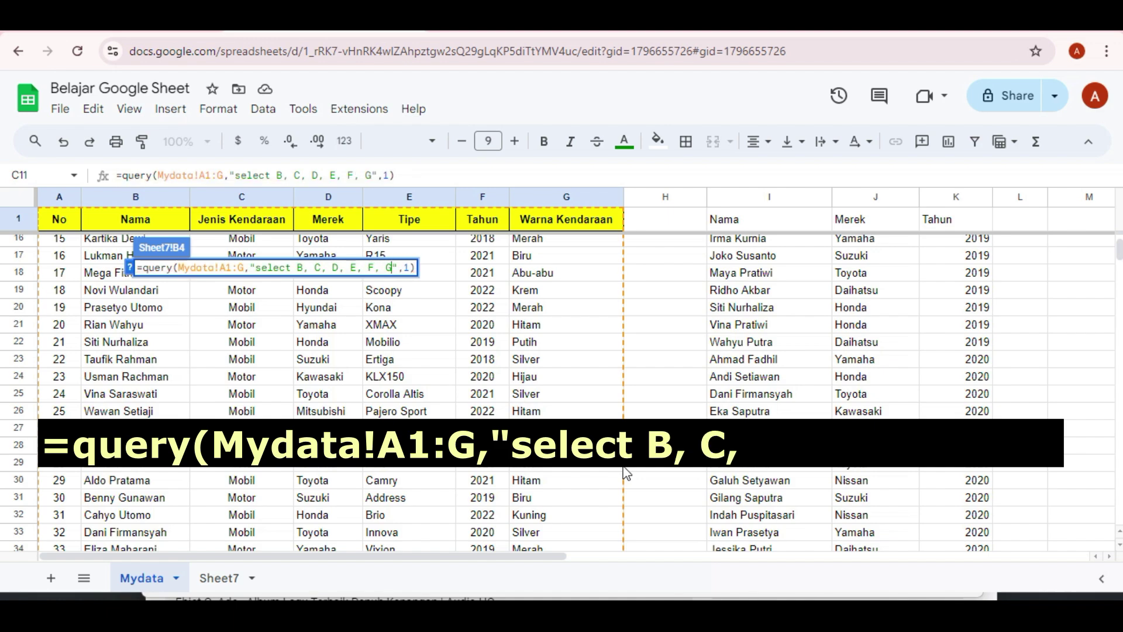
key("Return")
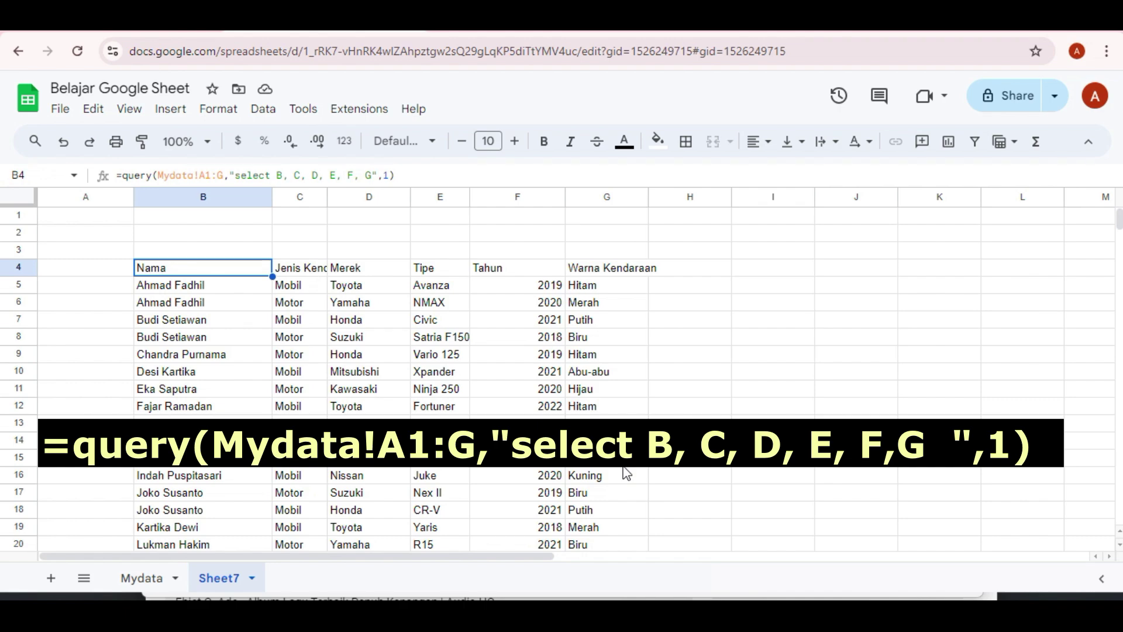
Step: Examine the header cells B4:G4 of the query output and the column list in the B4 formula
key("shift+Right")
key("shift+Right")
key("shift+Right")
key("shift+Right")
key("shift+Right")
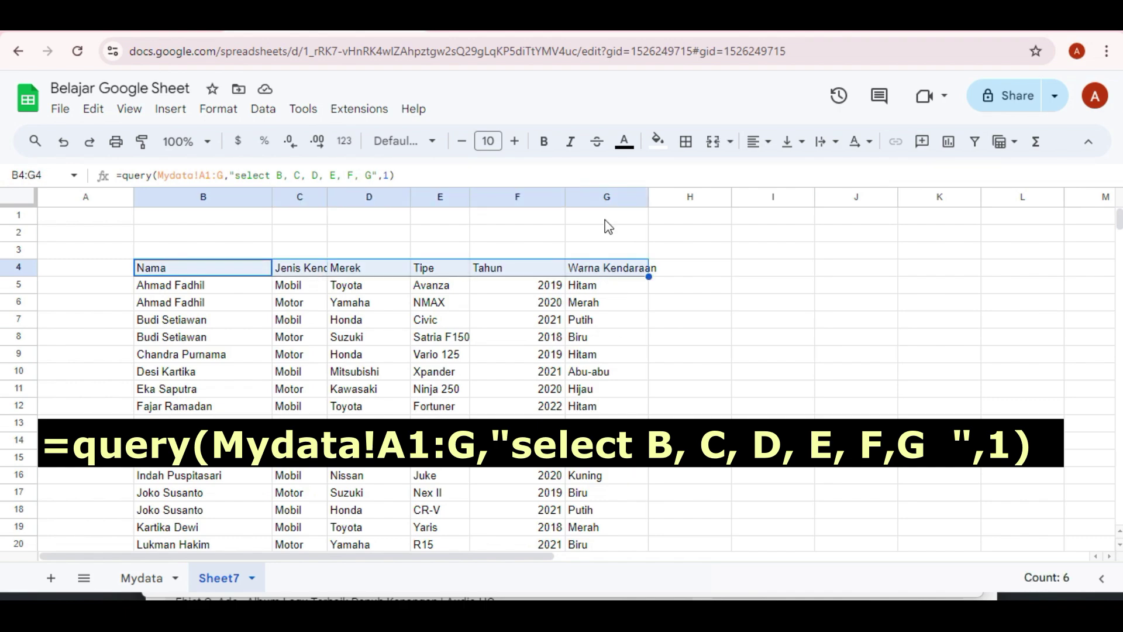
left_click(465, 302)
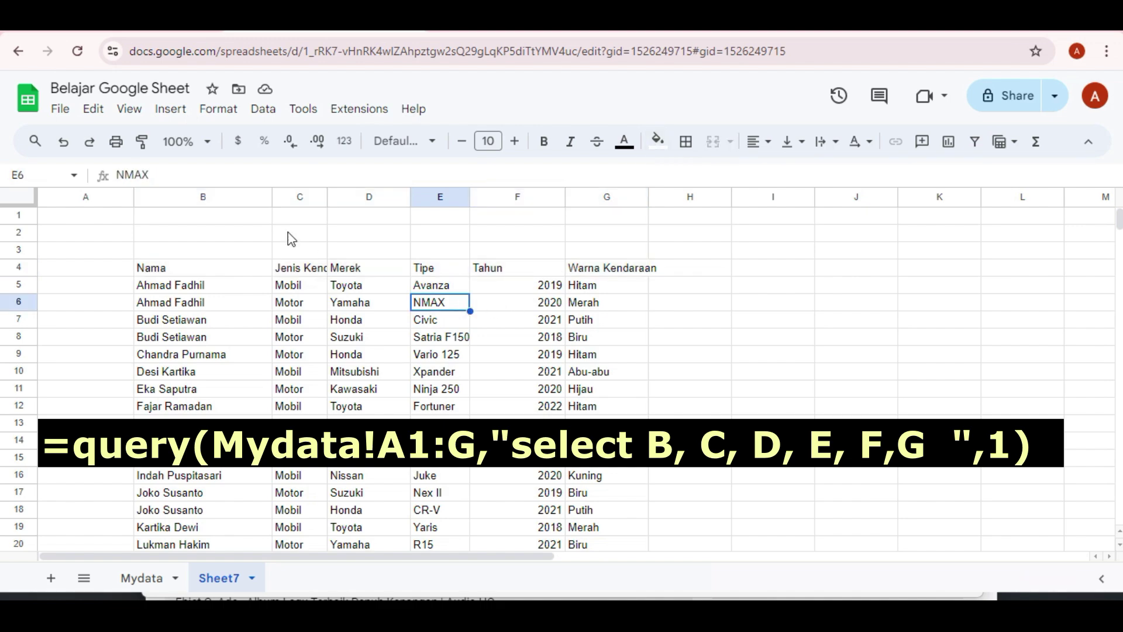
left_click(233, 270)
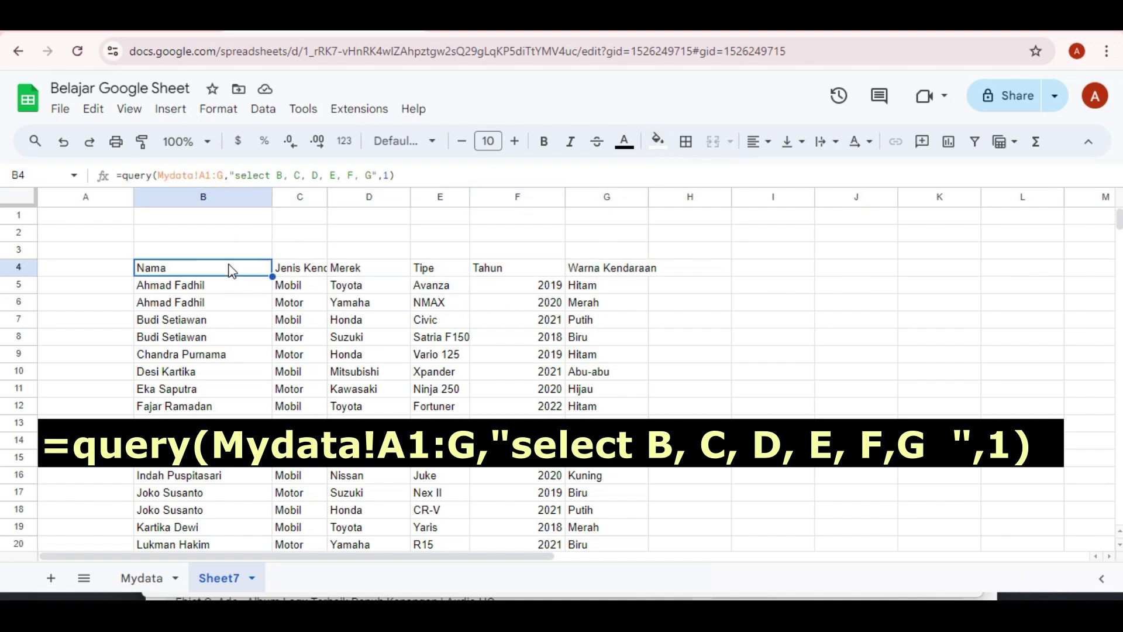
left_click(372, 175)
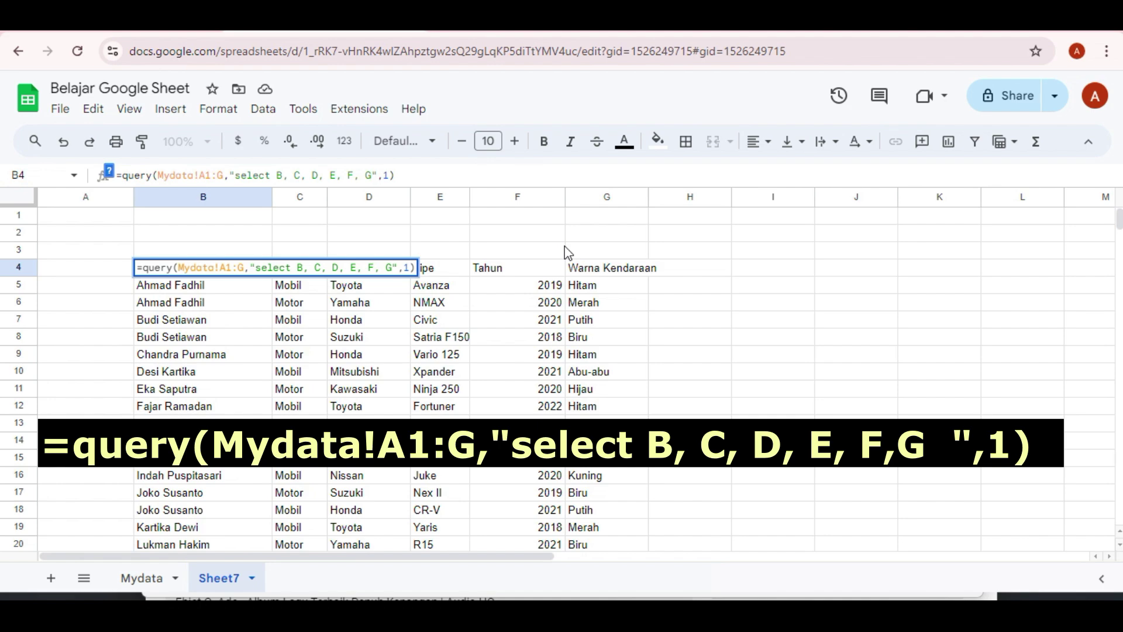
key("Return")
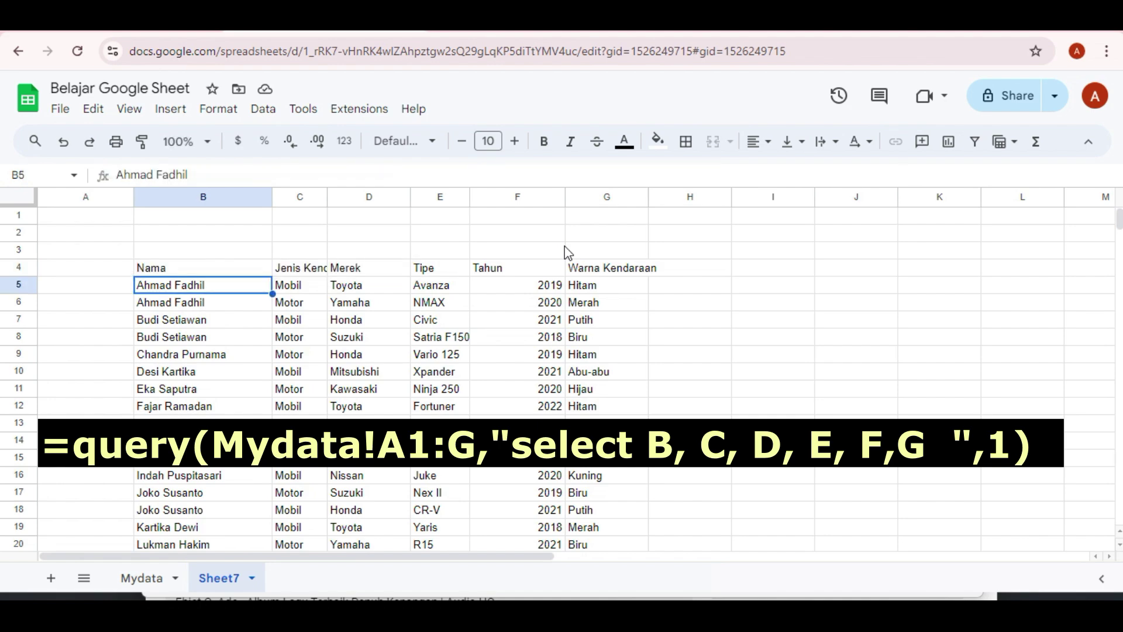
Step: Remove column G from the select clause of the QUERY formula in B4
key("Up")
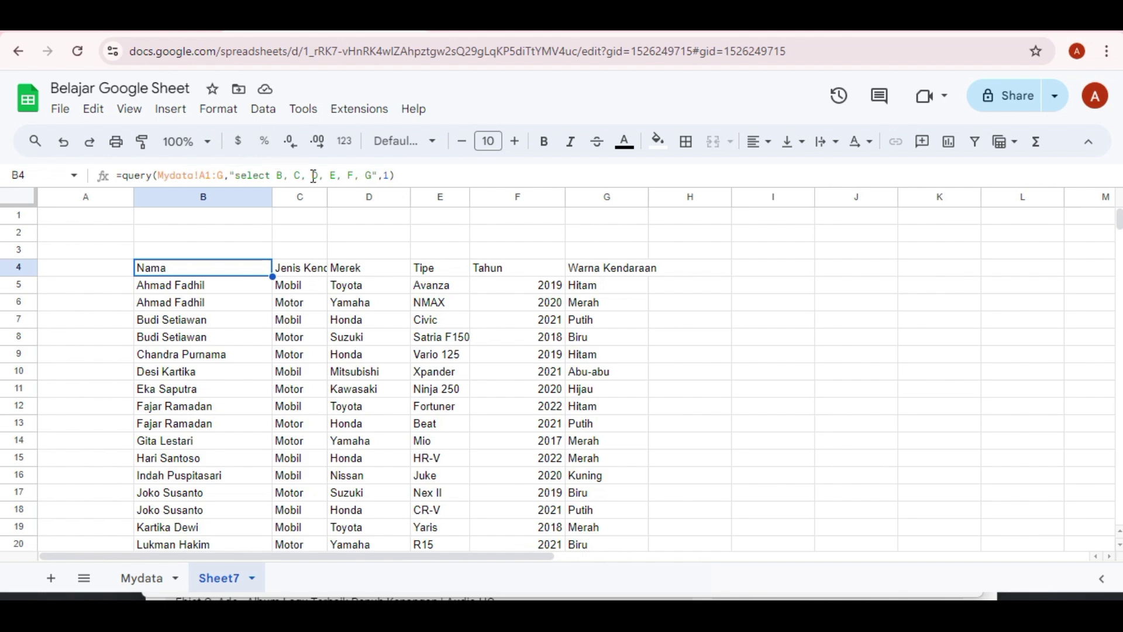
left_click(371, 176)
key("BackSpace")
key("BackSpace")
key("BackSpace")
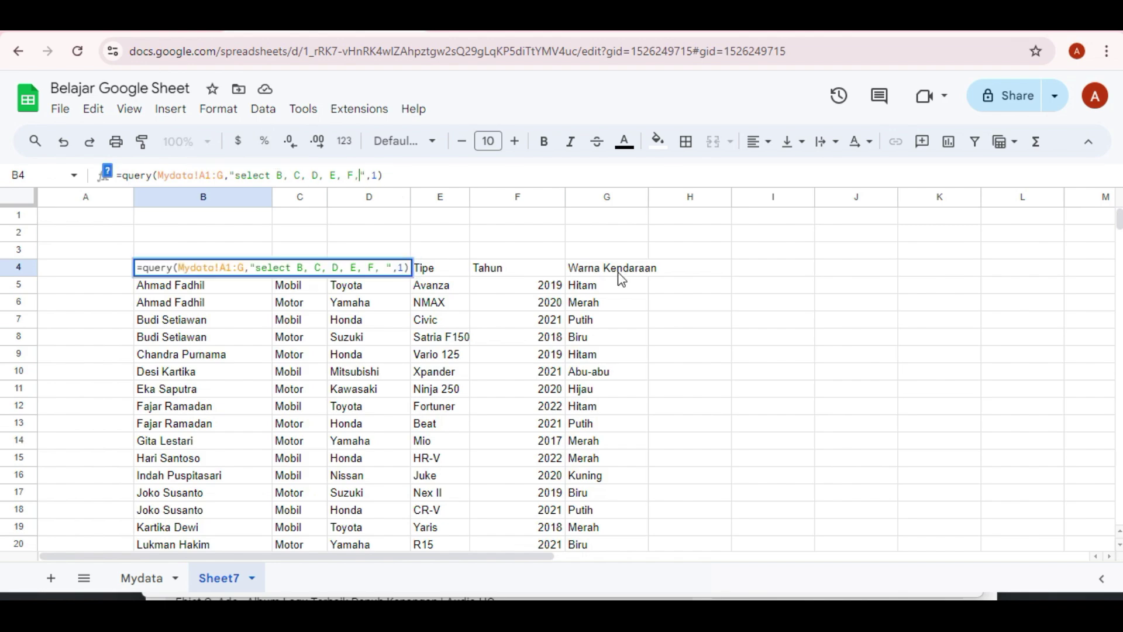
key("Return")
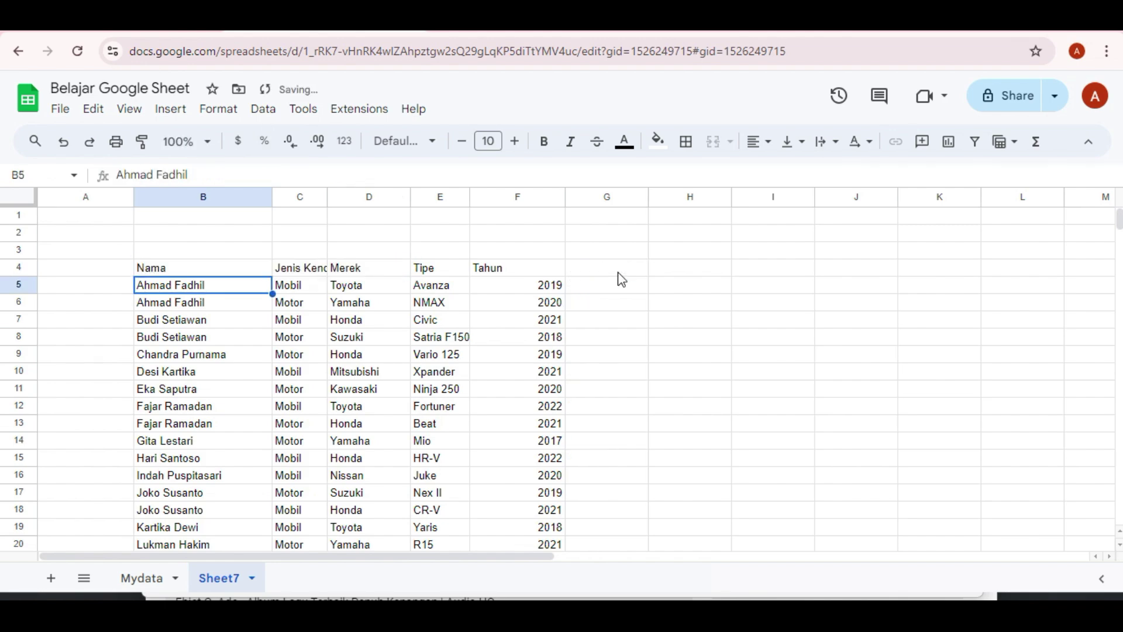
key("Up")
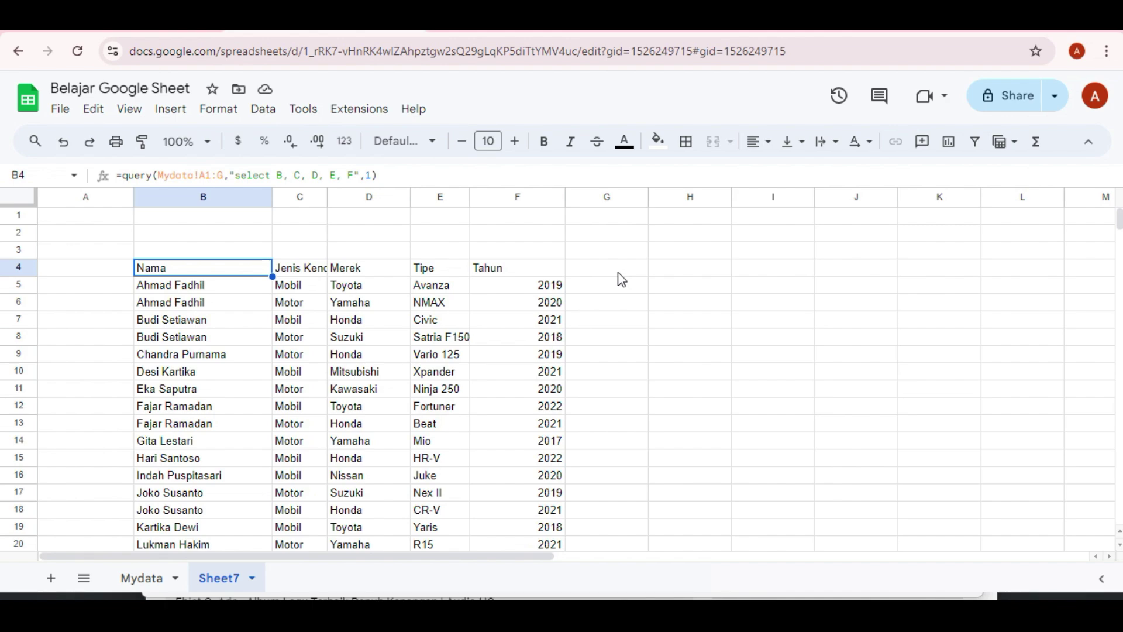
left_click(347, 175)
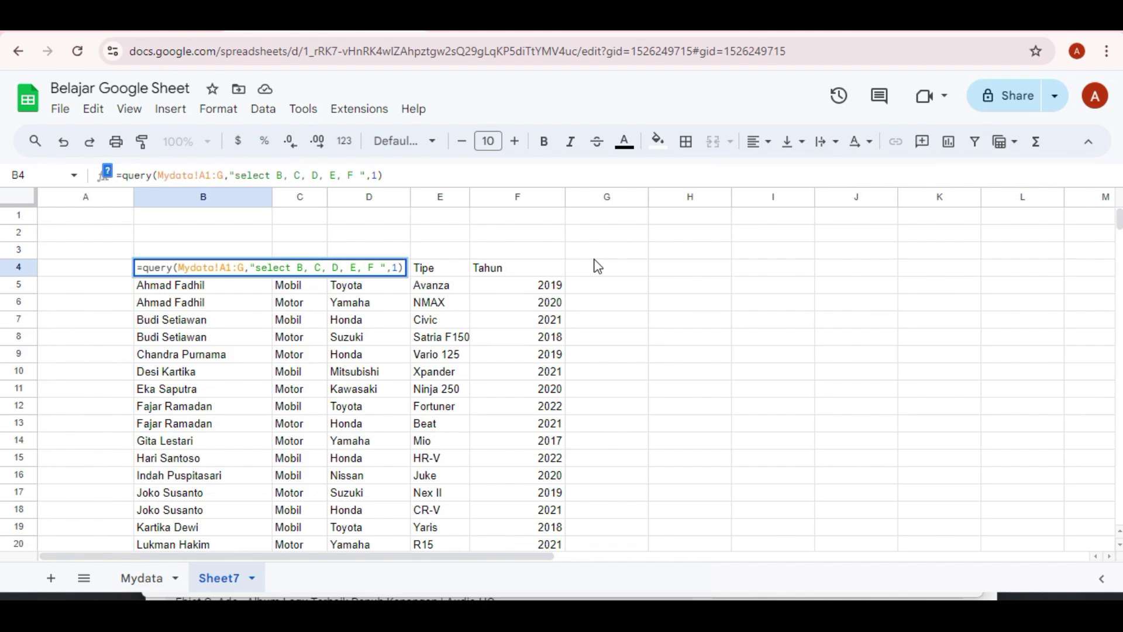
type("WHERE")
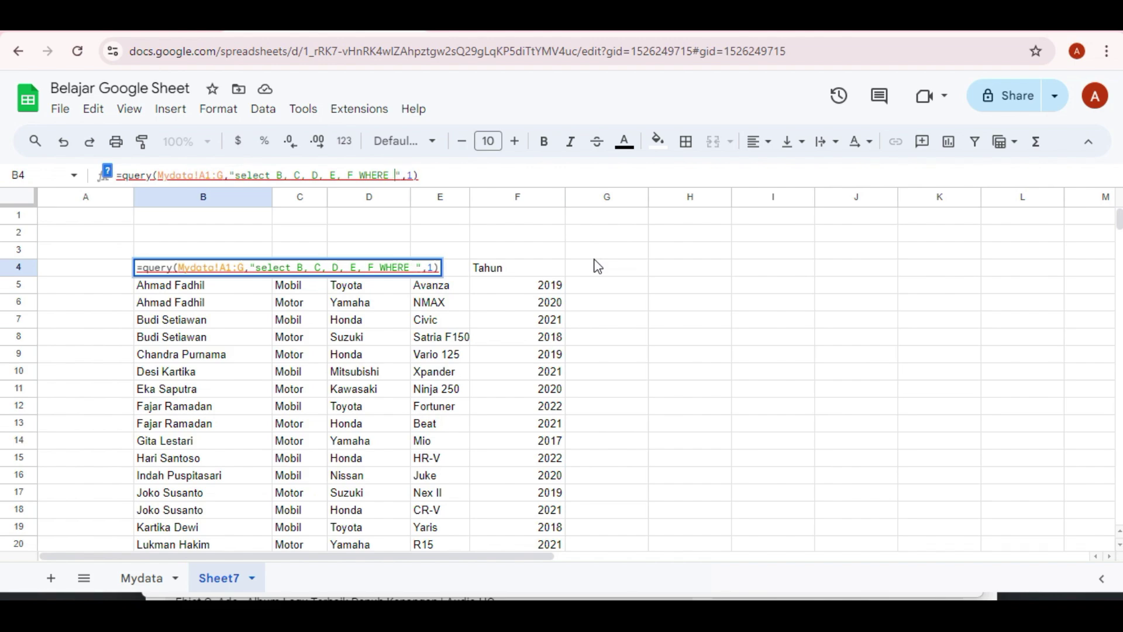
key("BackSpace")
key("BackSpace")
key("BackSpace")
key("BackSpace")
key("BackSpace")
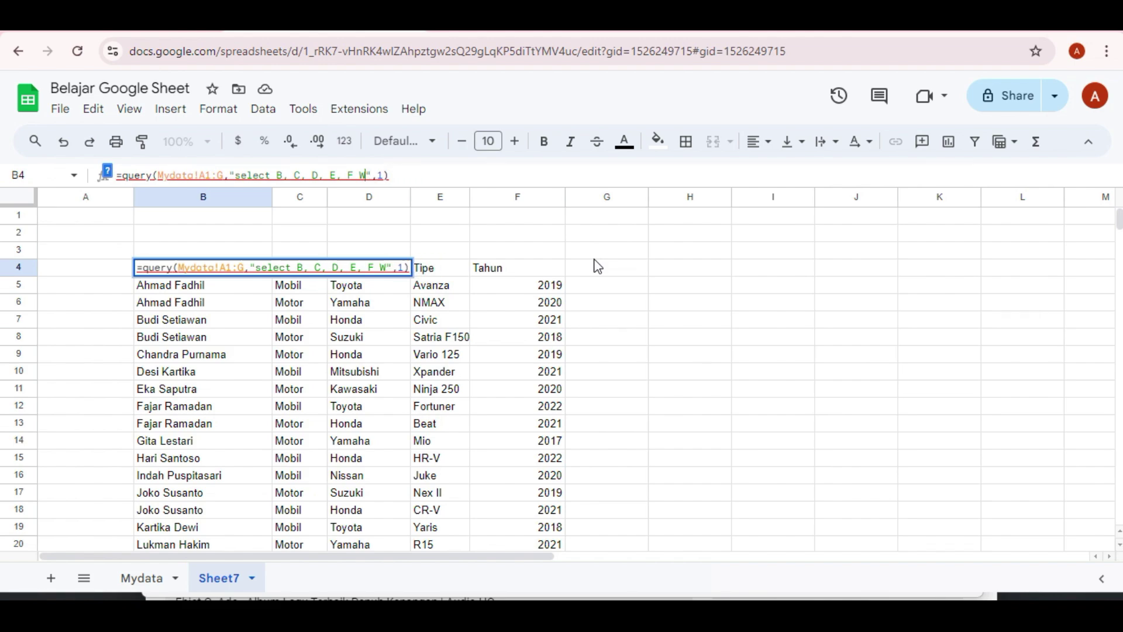
key("BackSpace")
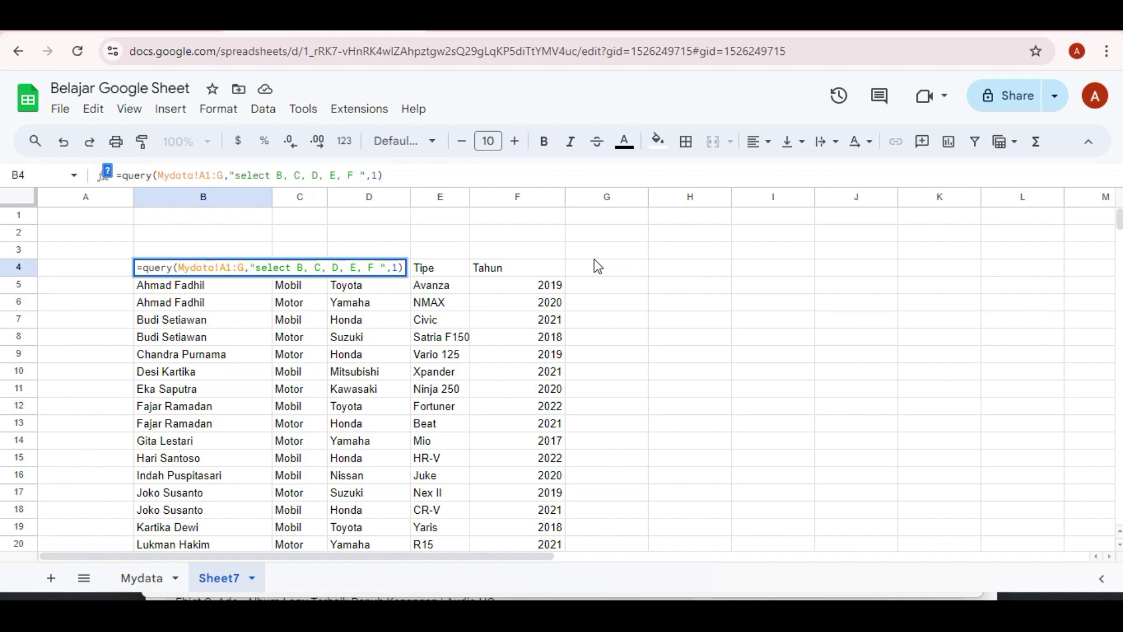
Step: Add the condition where D='Toyota' after the select clause of the QUERY formula in B4 and enter it
type("where")
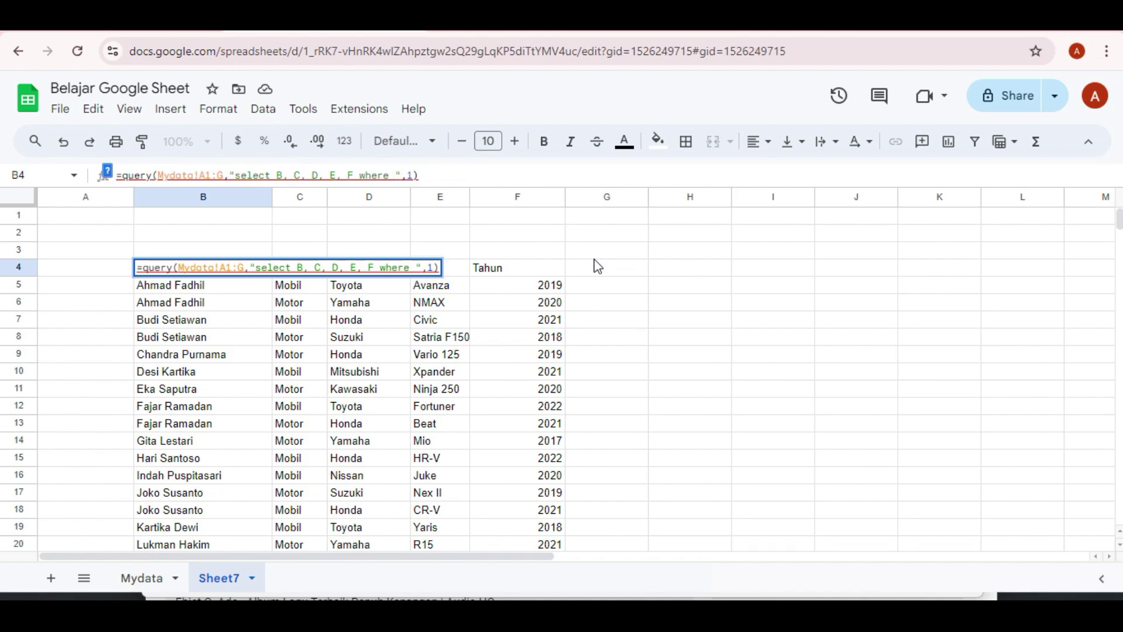
type("D=")
type("''")
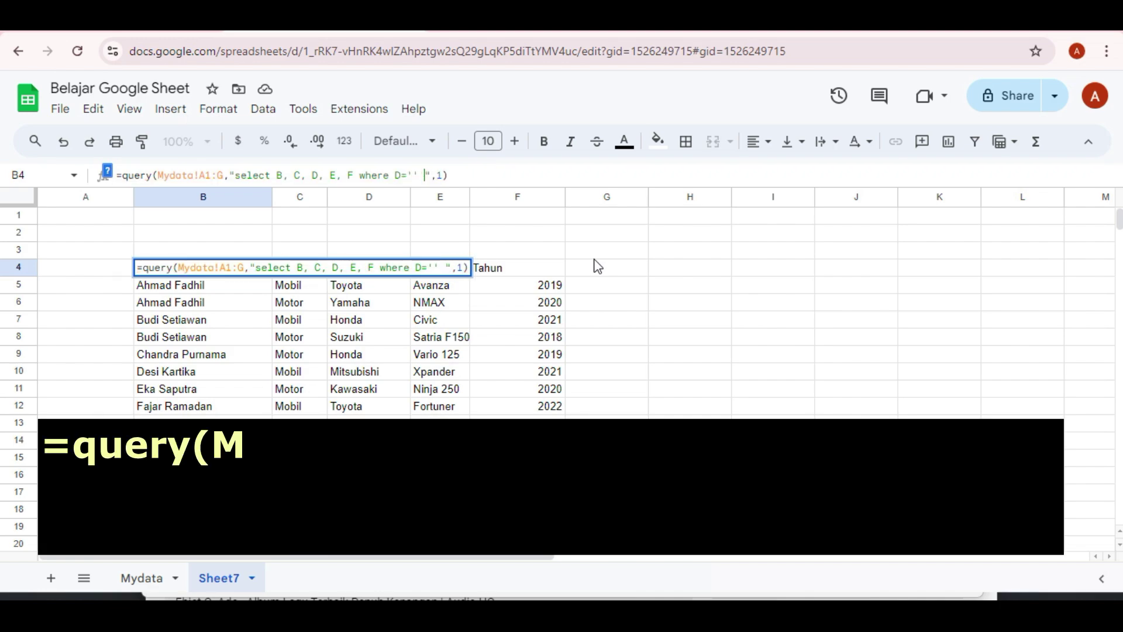
key("Left")
key("Left")
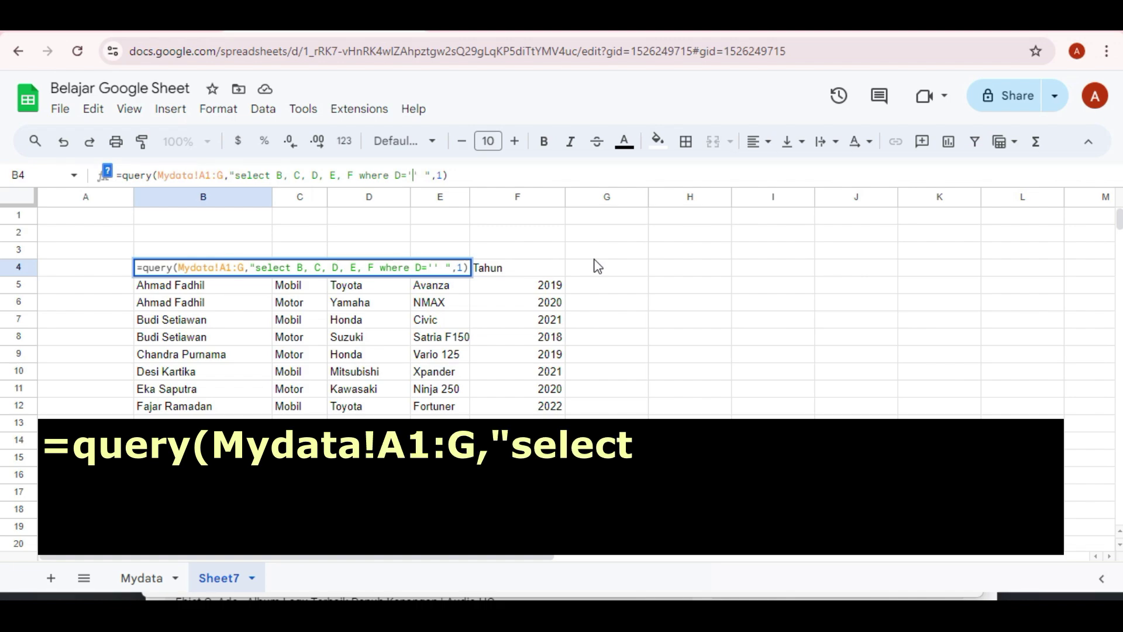
type("Toyota")
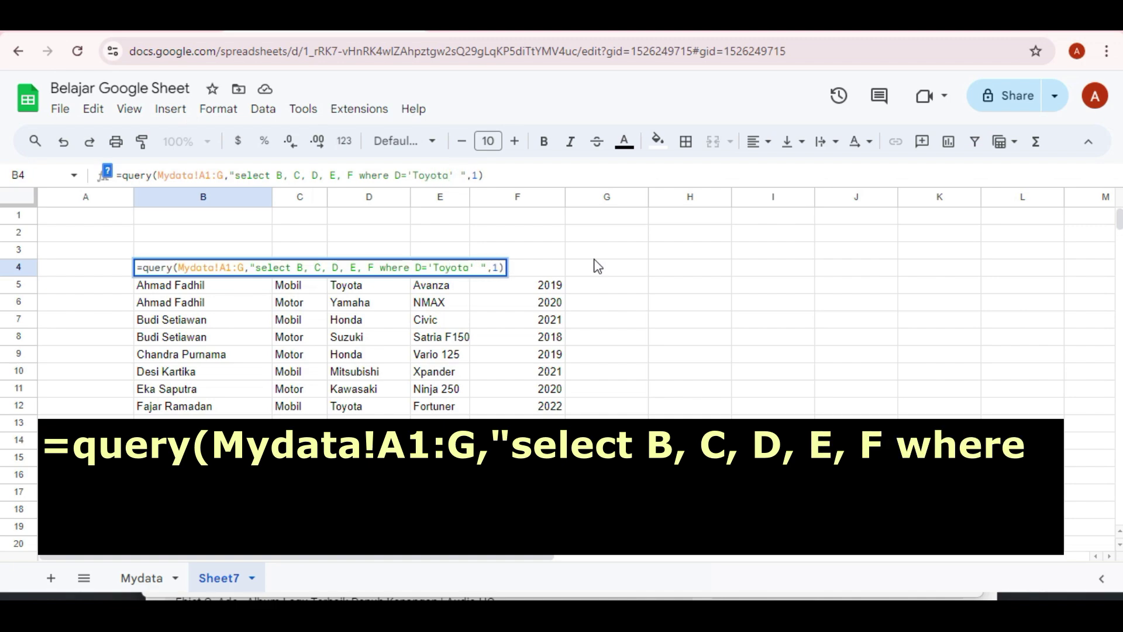
key("Return")
key("Up")
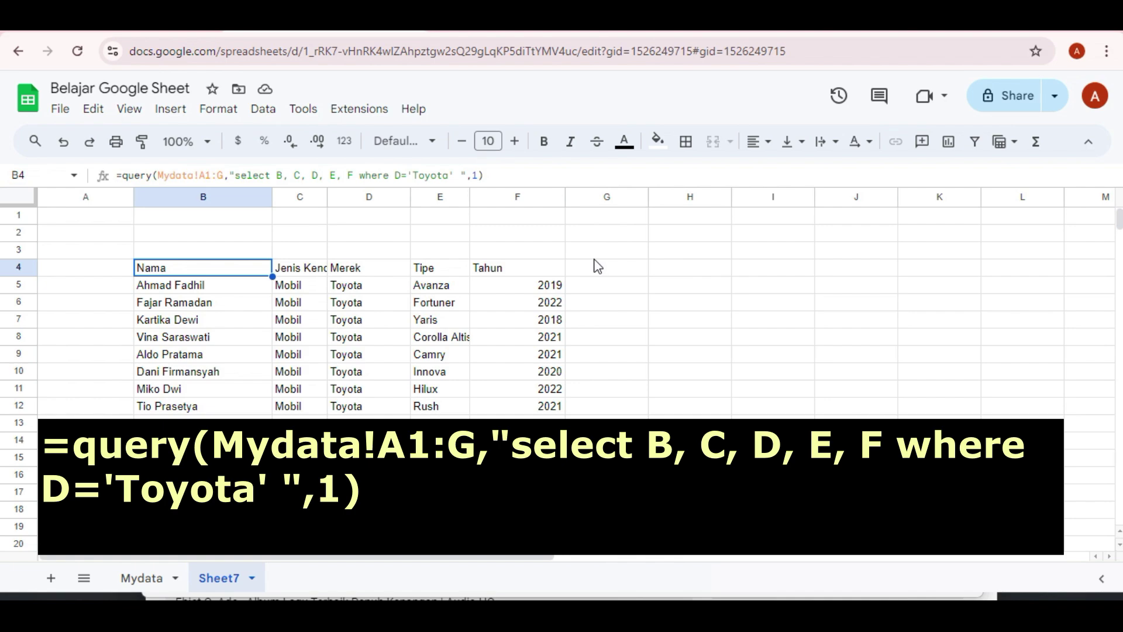
Step: Examine the header cells B4:F4 of the query output and the Merek column D on the Mydata sheet
key("shift+Right")
key("shift+Right")
key("shift+Right")
key("shift+Right")
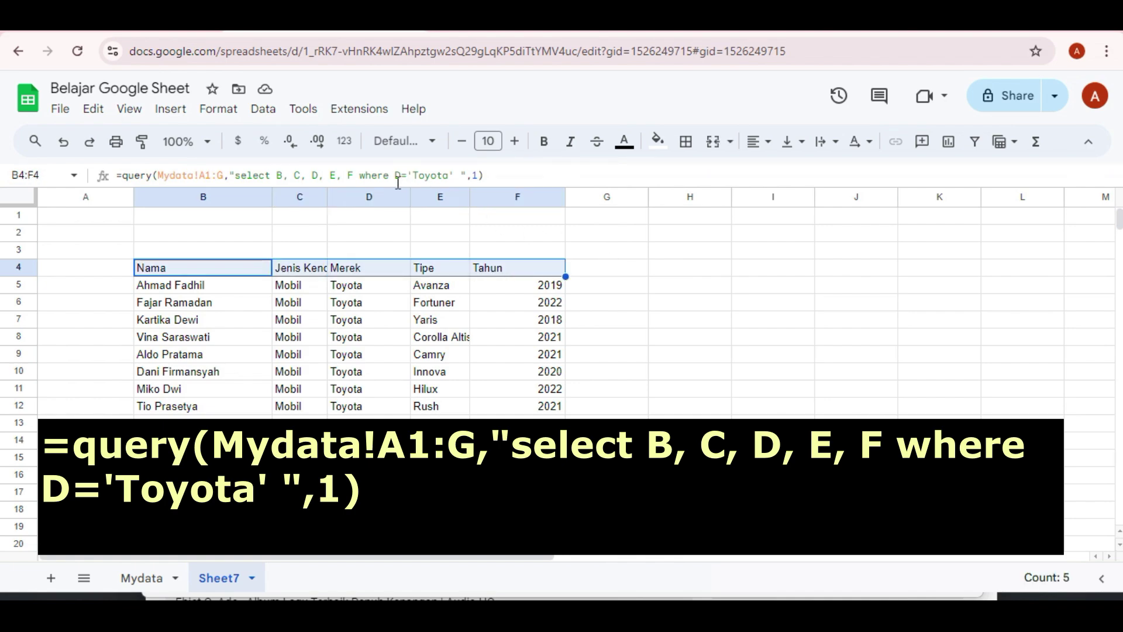
left_click(142, 579)
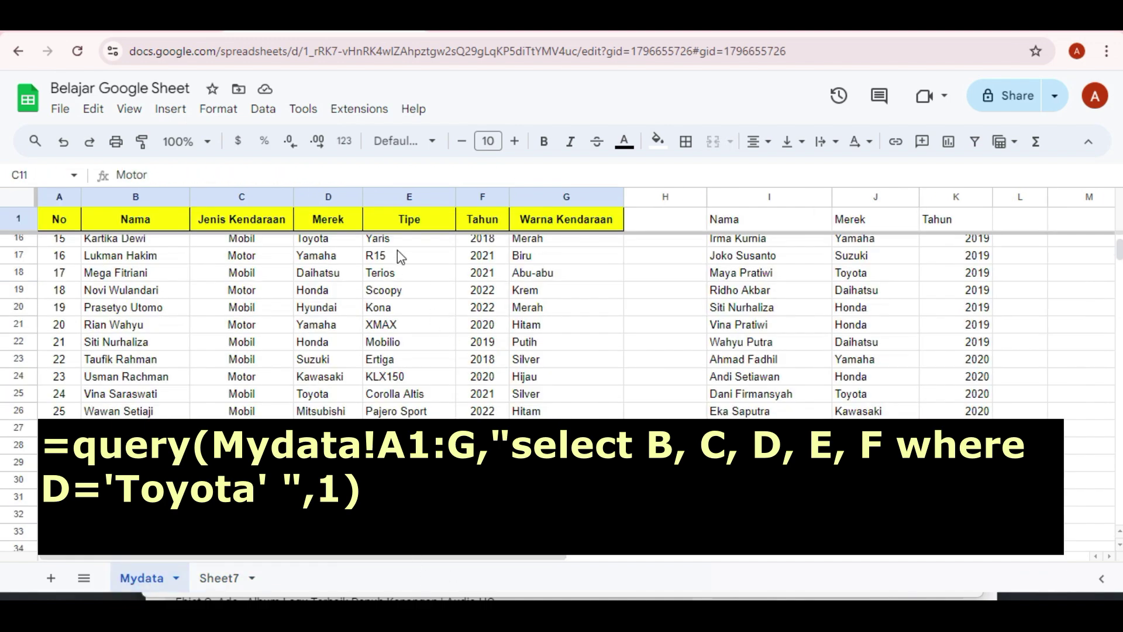
left_click(326, 199)
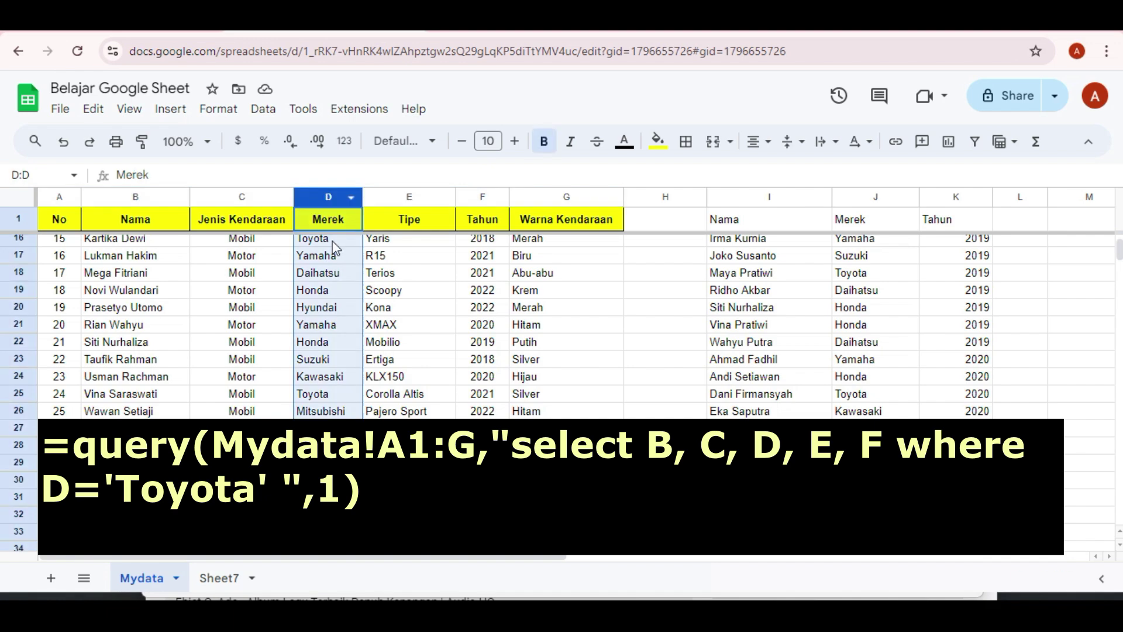
Step: Return to Sheet7 and fit the width of column C to its contents
left_click(225, 578)
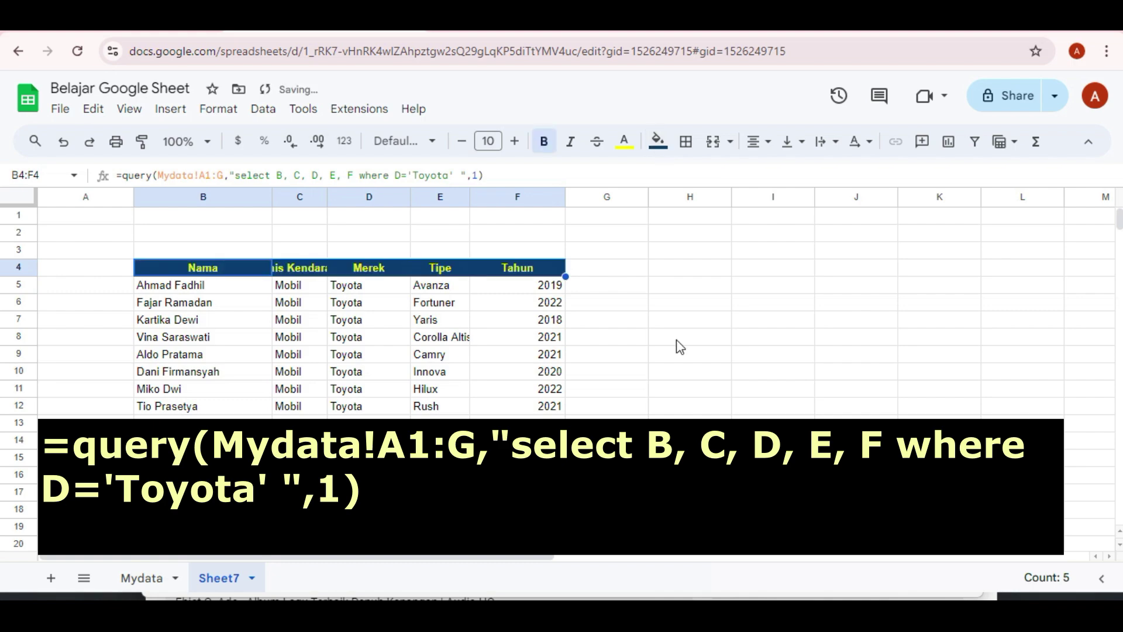
left_click(607, 320)
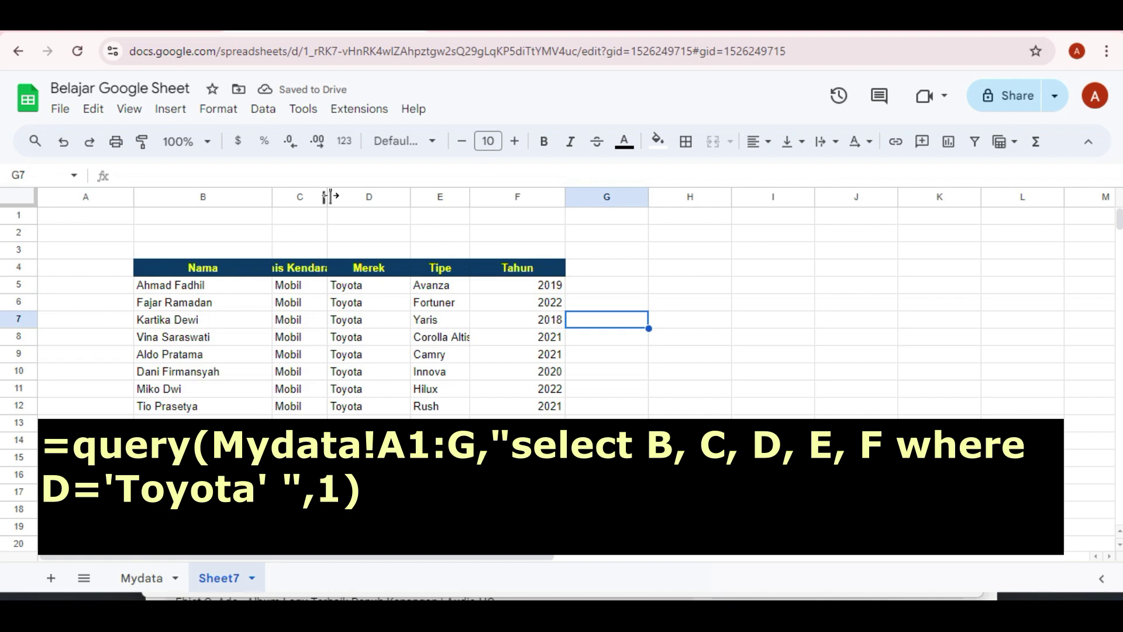
double_click(329, 196)
Step: Change the brand in the where condition of the B4 formula to Suzuki and enter it
left_click(202, 269)
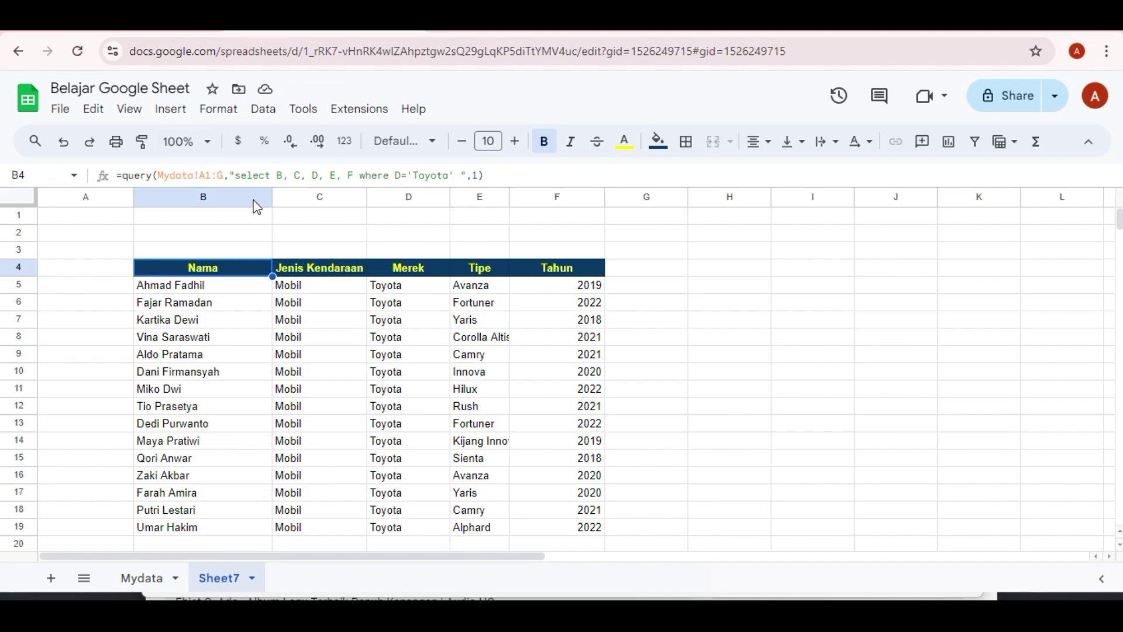
double_click(434, 176)
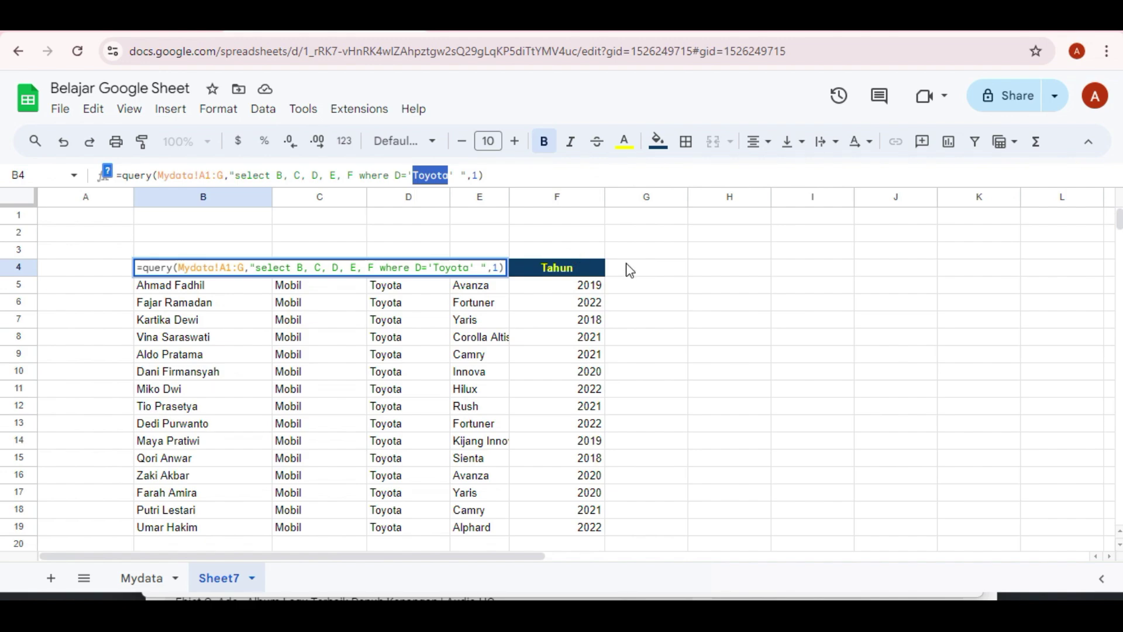
type("Suzuki")
key("Return")
key("Up")
key("Down")
key("Up")
key("Up")
key("Down")
key("Up")
key("Down")
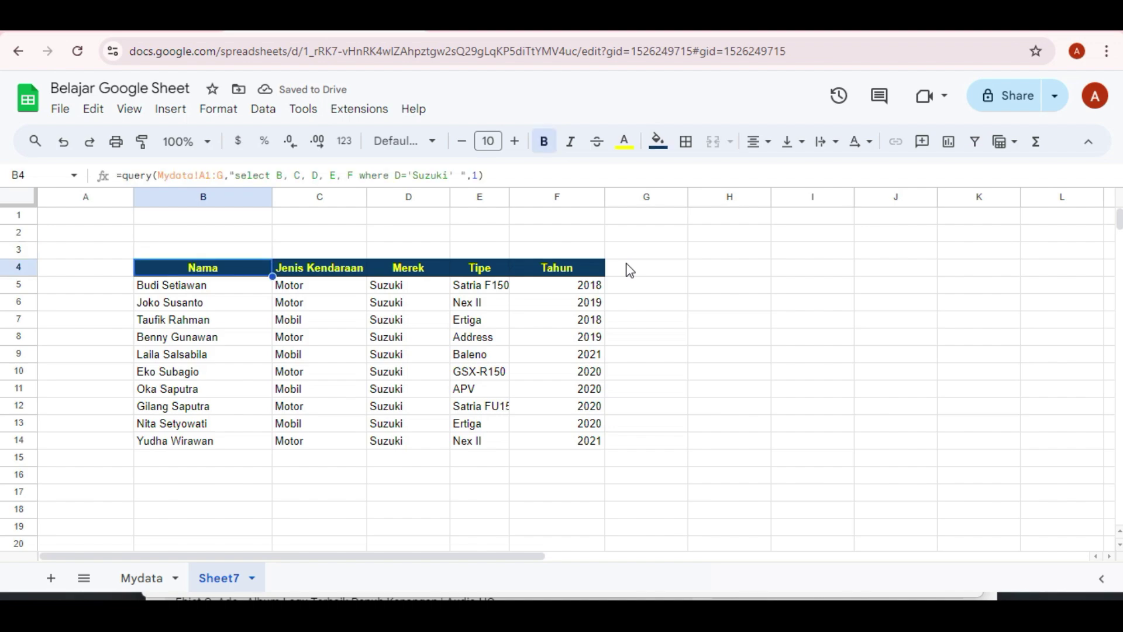
Step: Enter the label "Merk" in cell B1 and align it to the right
key("Up")
key("Up")
key("Up")
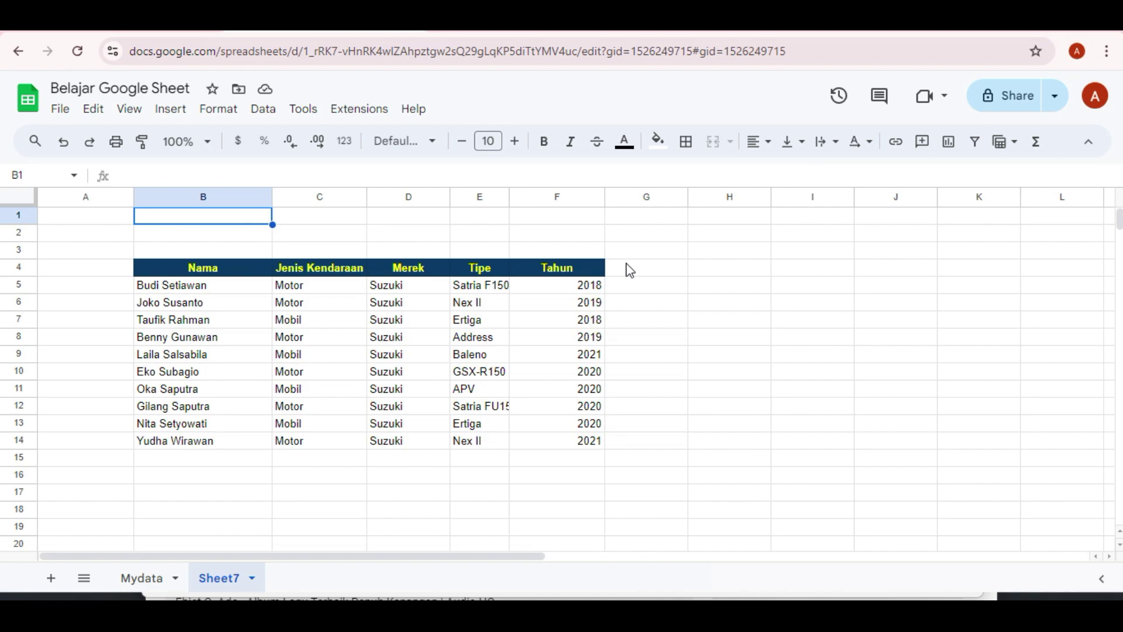
key("Right")
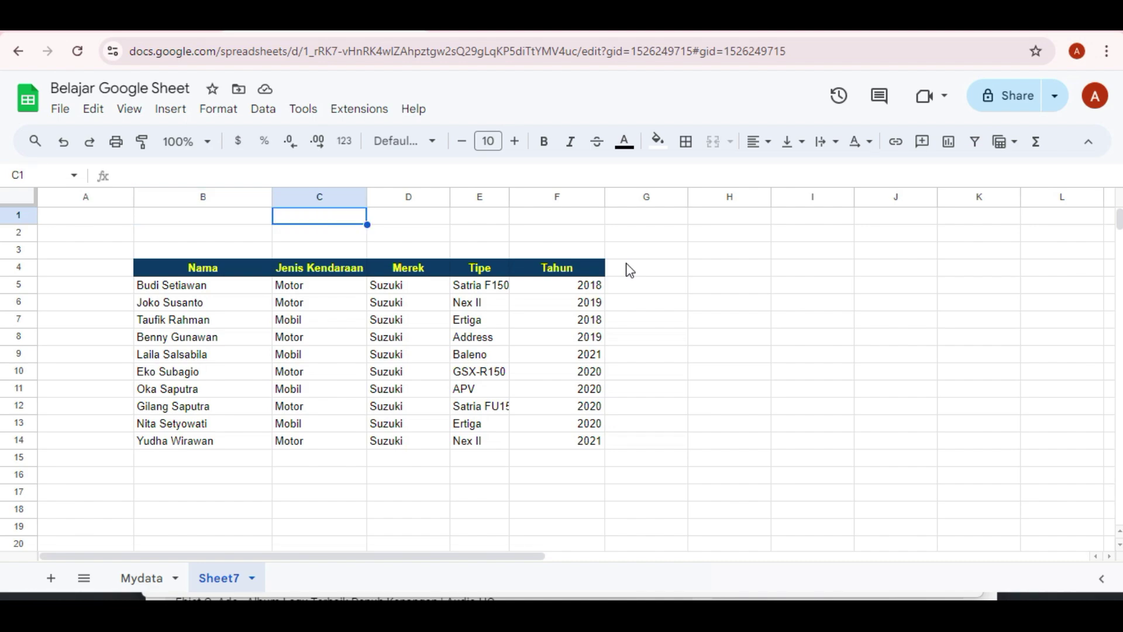
key("Left")
type("Merk")
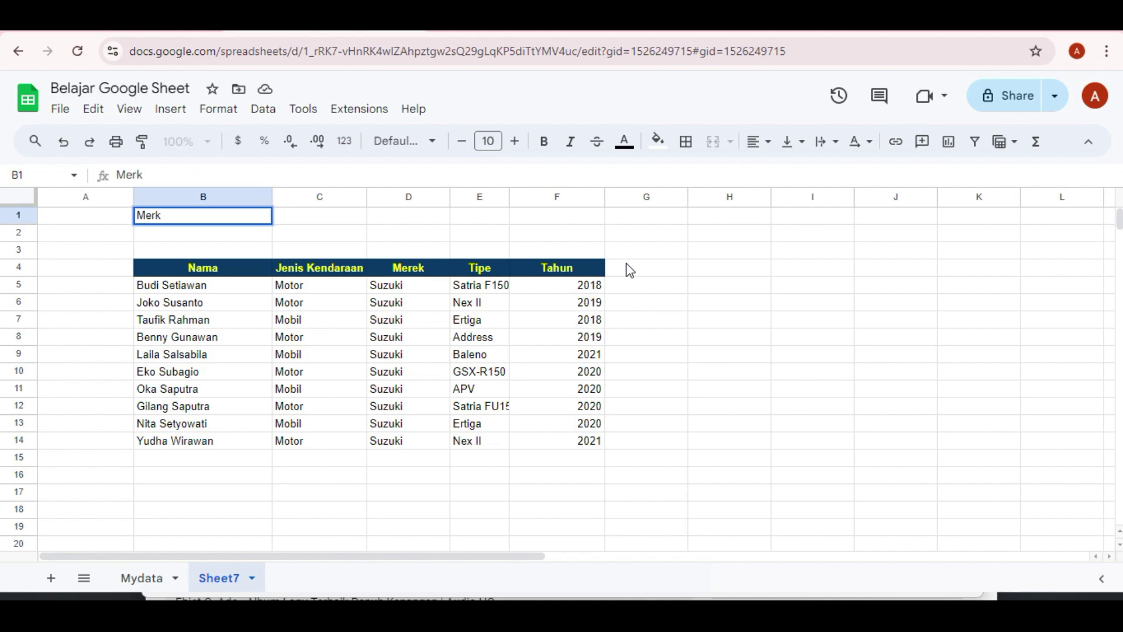
key("Tab")
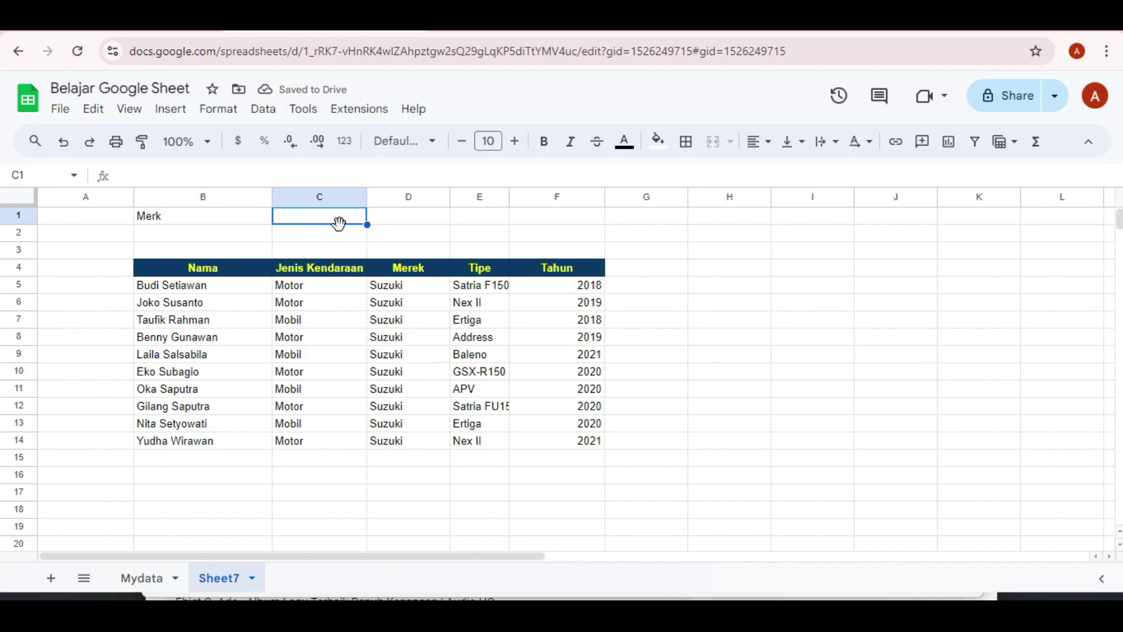
left_click(263, 216)
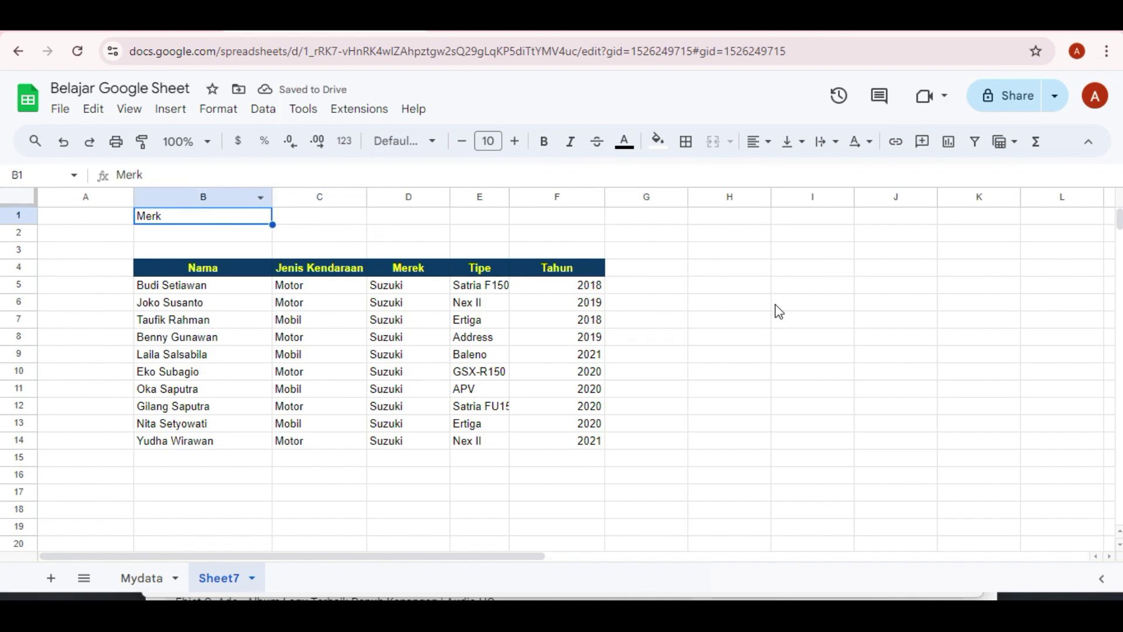
left_click(755, 143)
left_click(810, 172)
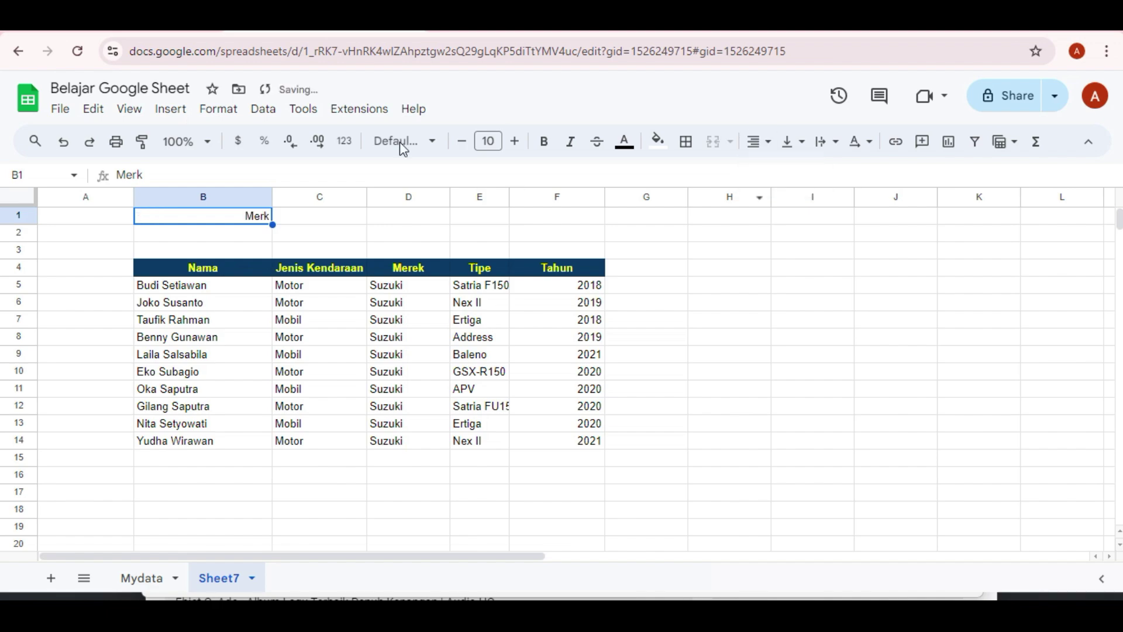
Step: Fill the label cell B1 with yellow, trying blue first
left_click(301, 220)
left_click(258, 220)
left_click(660, 143)
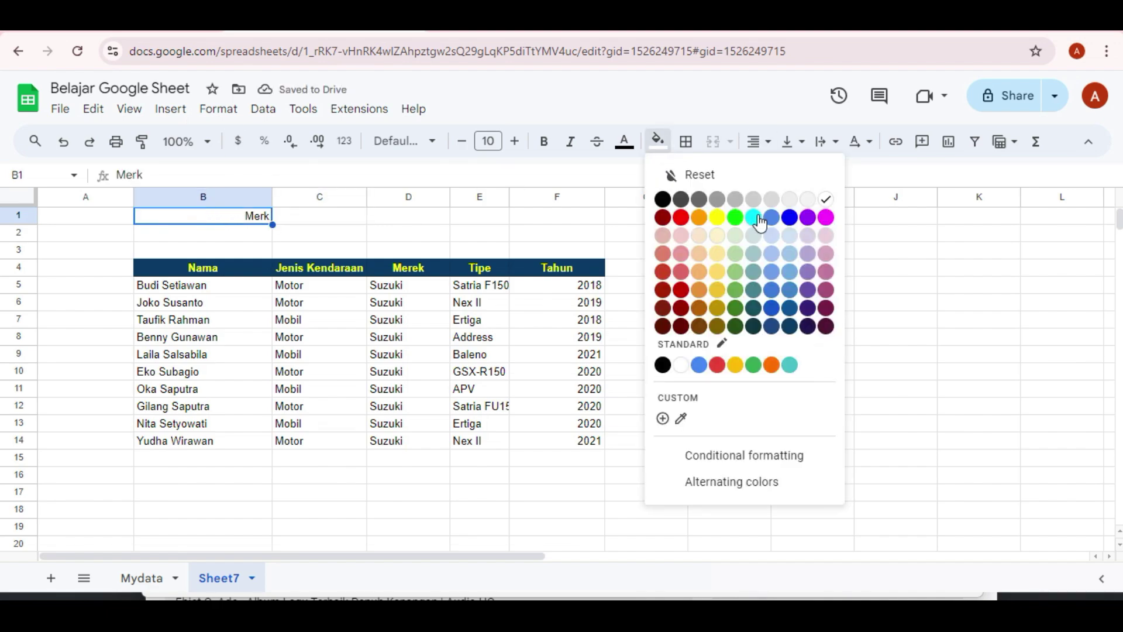
left_click(789, 221)
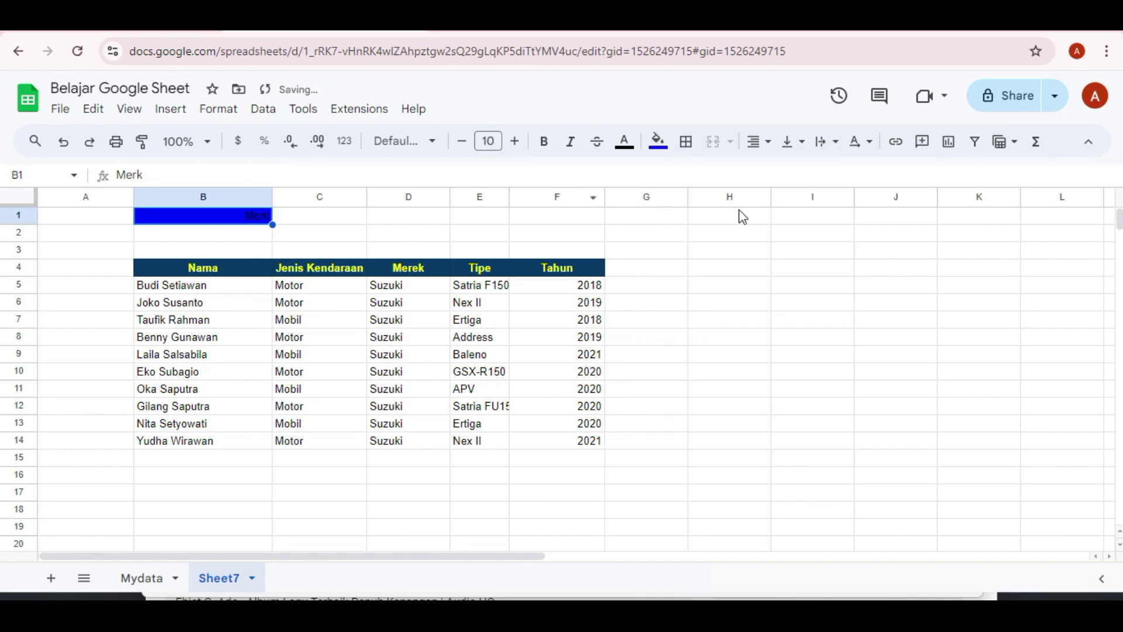
left_click(670, 151)
left_click(723, 221)
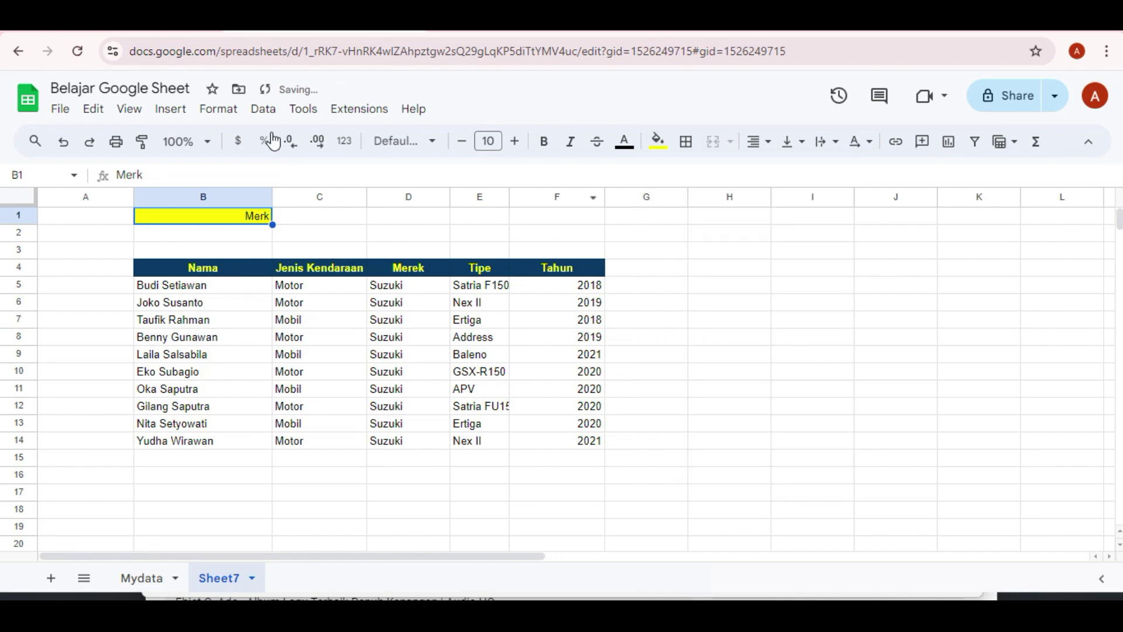
Step: Add a colon after the Merk label in B1
left_click(178, 174)
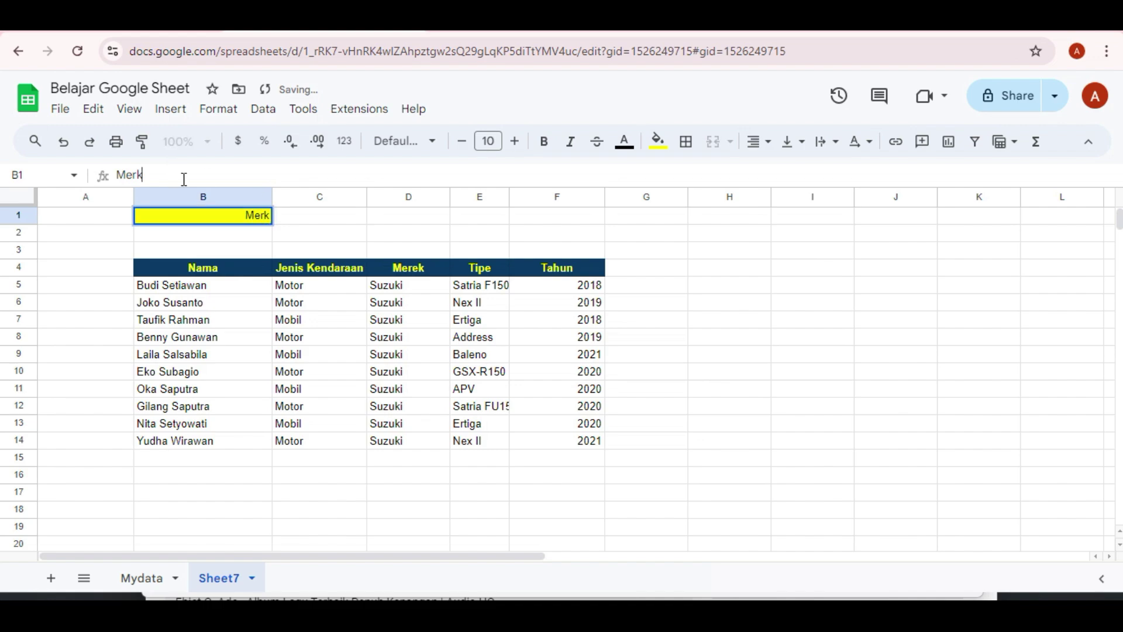
type(":")
key("Return")
key("Up")
Step: Enter Toyota as the brand in cell C1, beside the Merk label
key("Right")
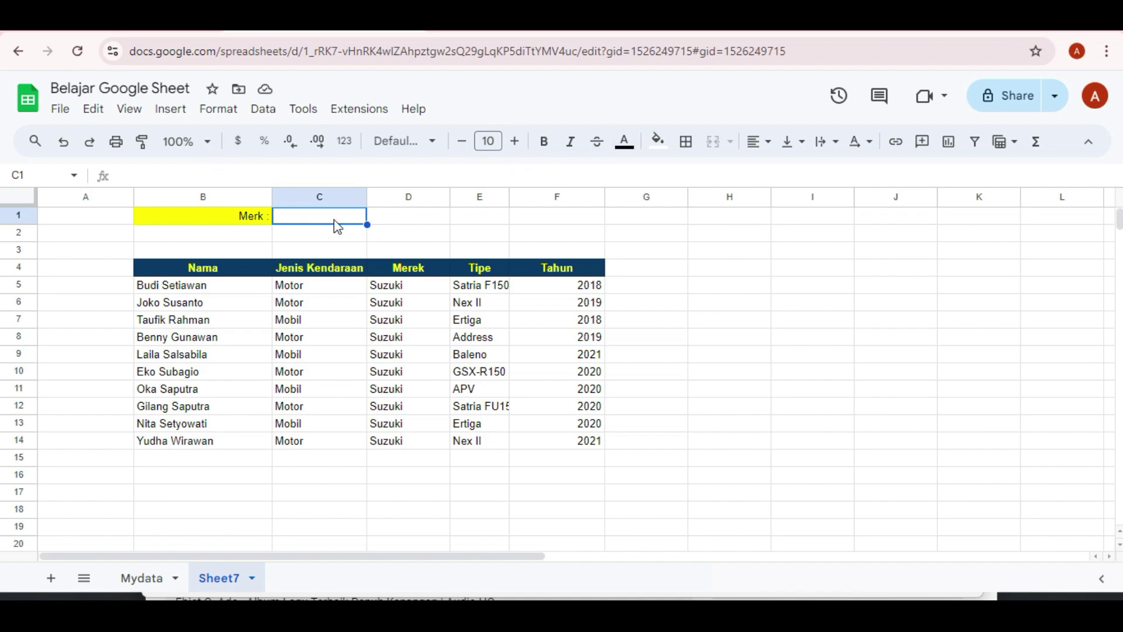
type("T")
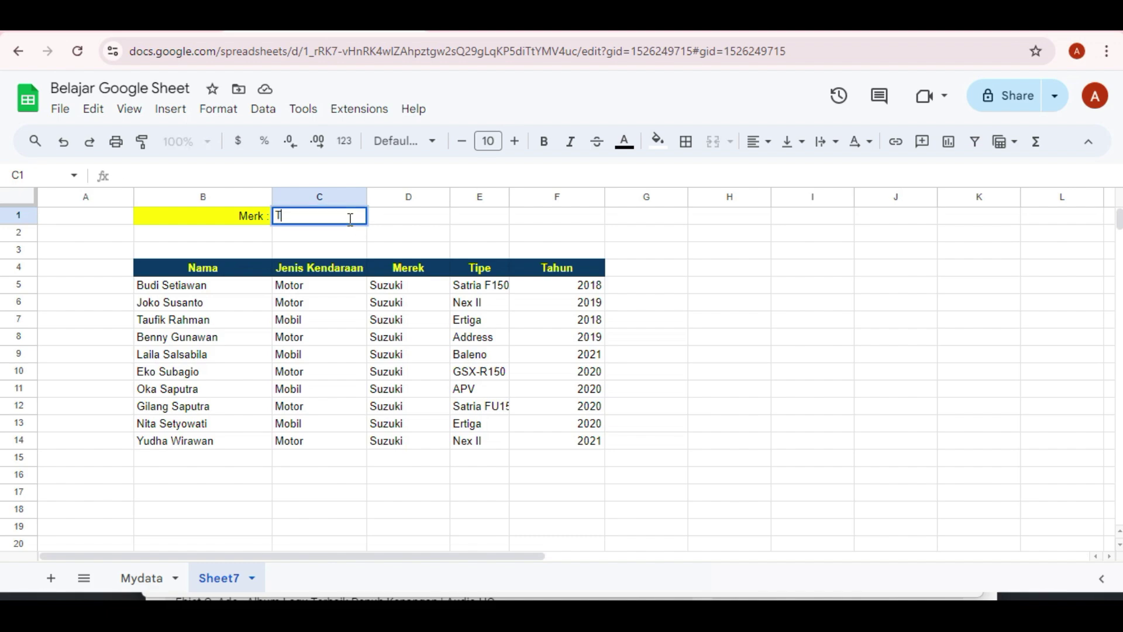
type("oyota")
key("Return")
key("Up")
Step: Examine the brand text in the where condition of the B4 formula and the brand cell C1 meant to replace it
key("Down")
key("Down")
key("Down")
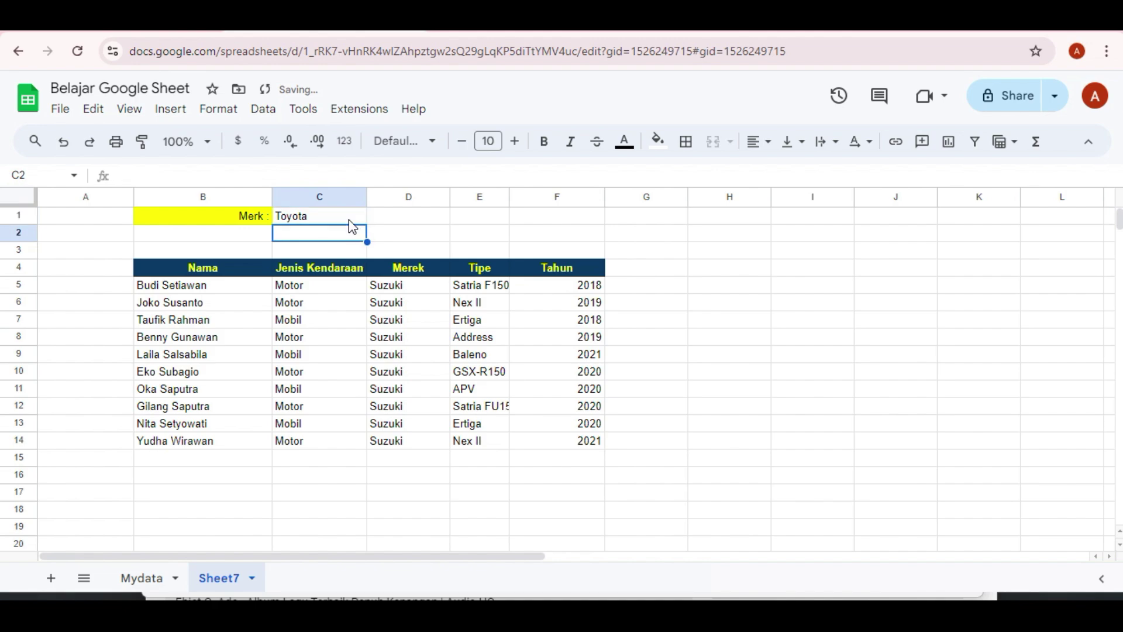
key("Left")
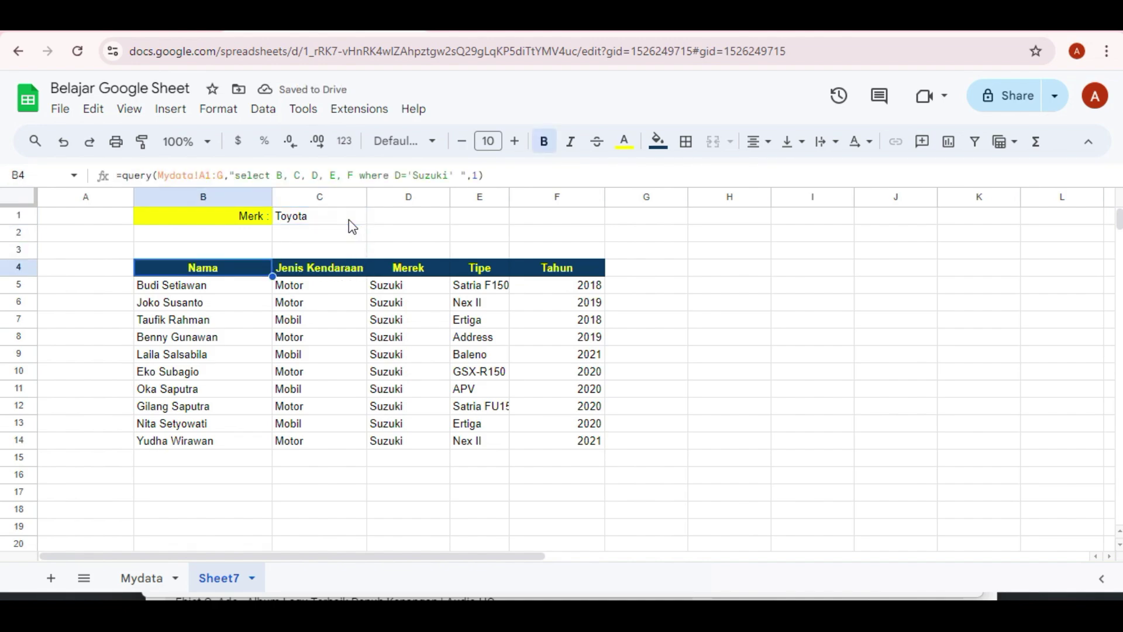
left_click(425, 176)
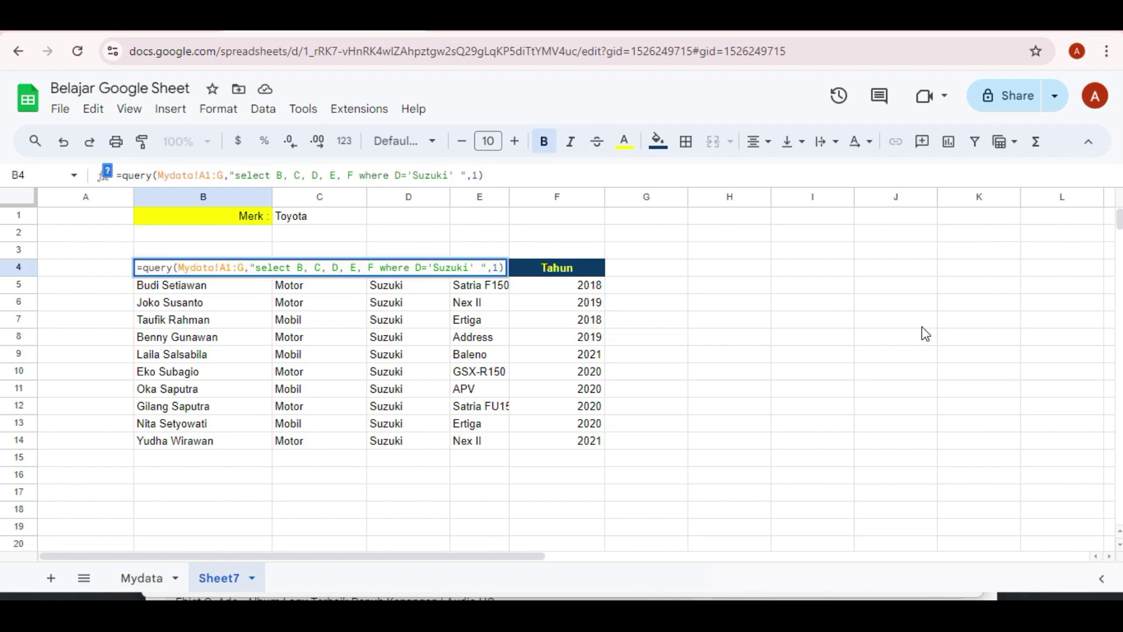
key("Left")
key("shift+Right")
key("shift+Right")
key("shift+Right")
key("shift+Right")
key("shift+Right")
key("shift+Right")
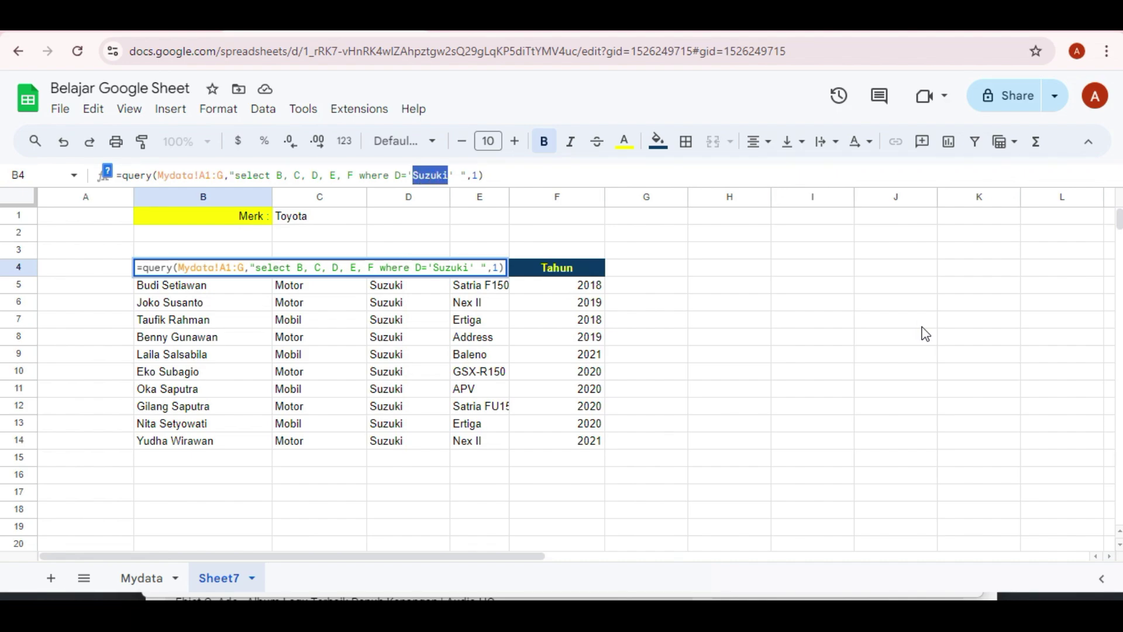
left_click(325, 217)
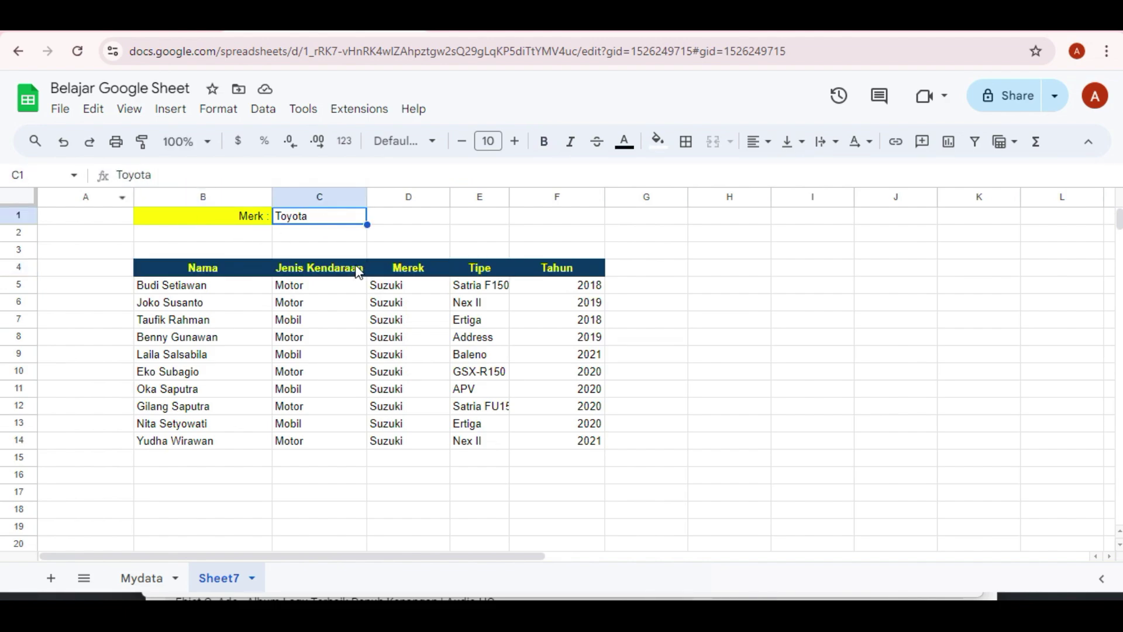
left_click(228, 279)
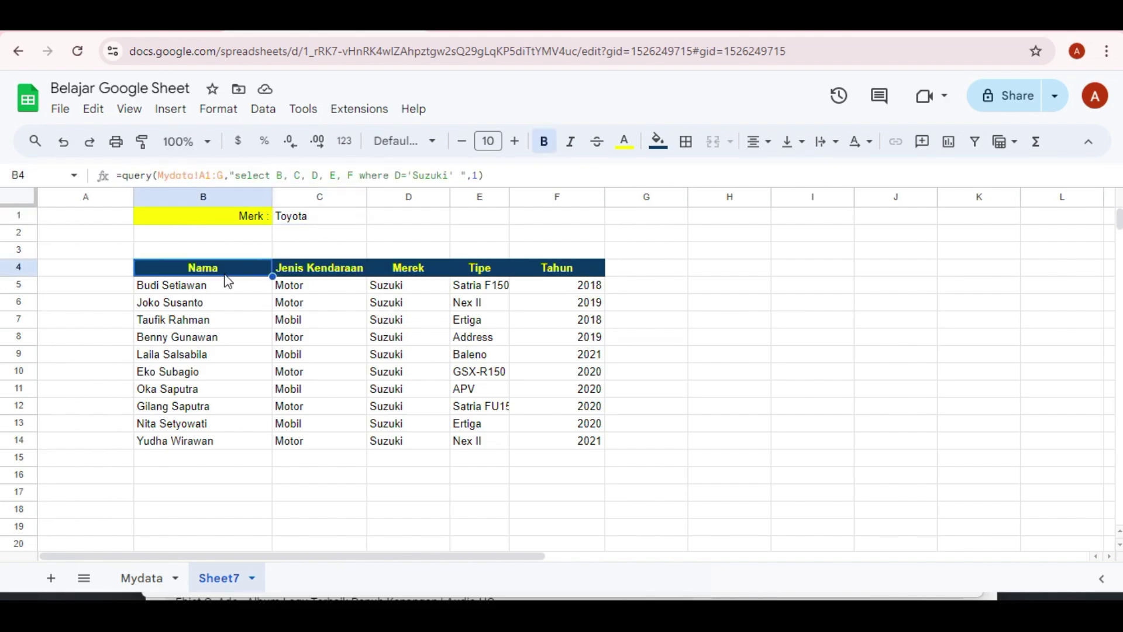
Step: Replace the brand between the single quotes in the B4 formula's where condition with C1 and enter it
left_click(409, 175)
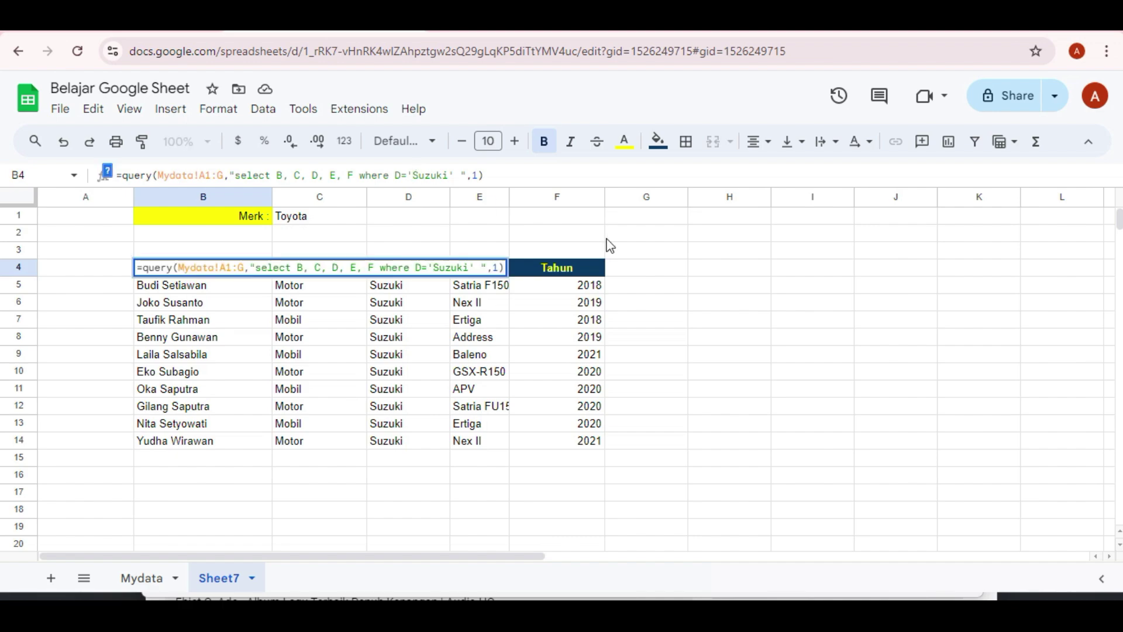
key("Delete")
key("Delete")
key("Delete")
key("Delete")
key("Delete")
key("Delete")
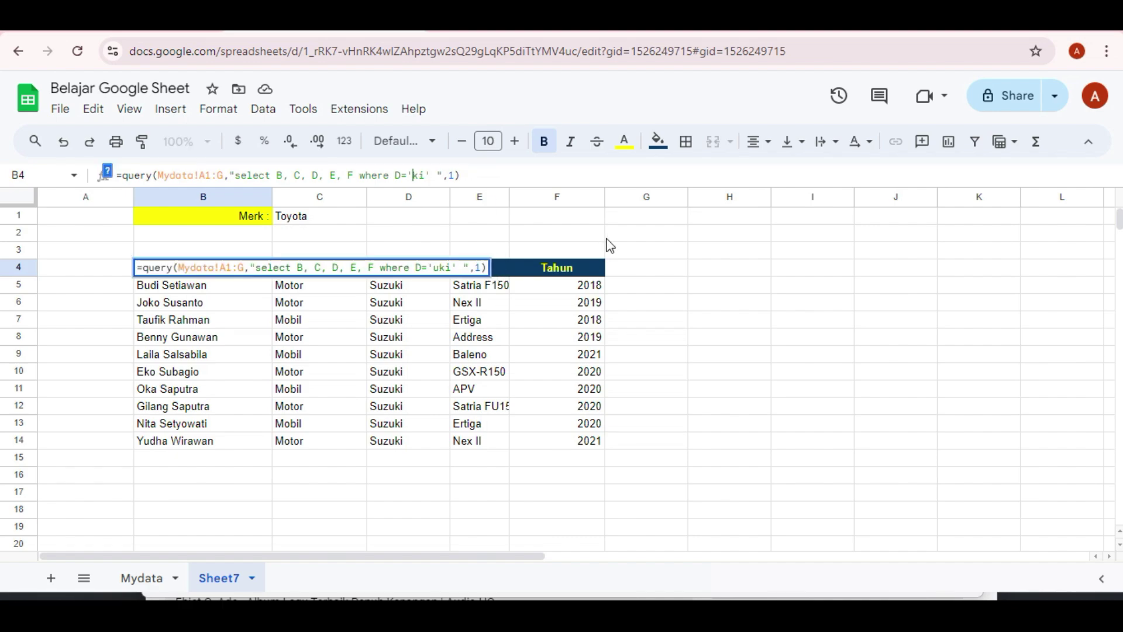
type("C1")
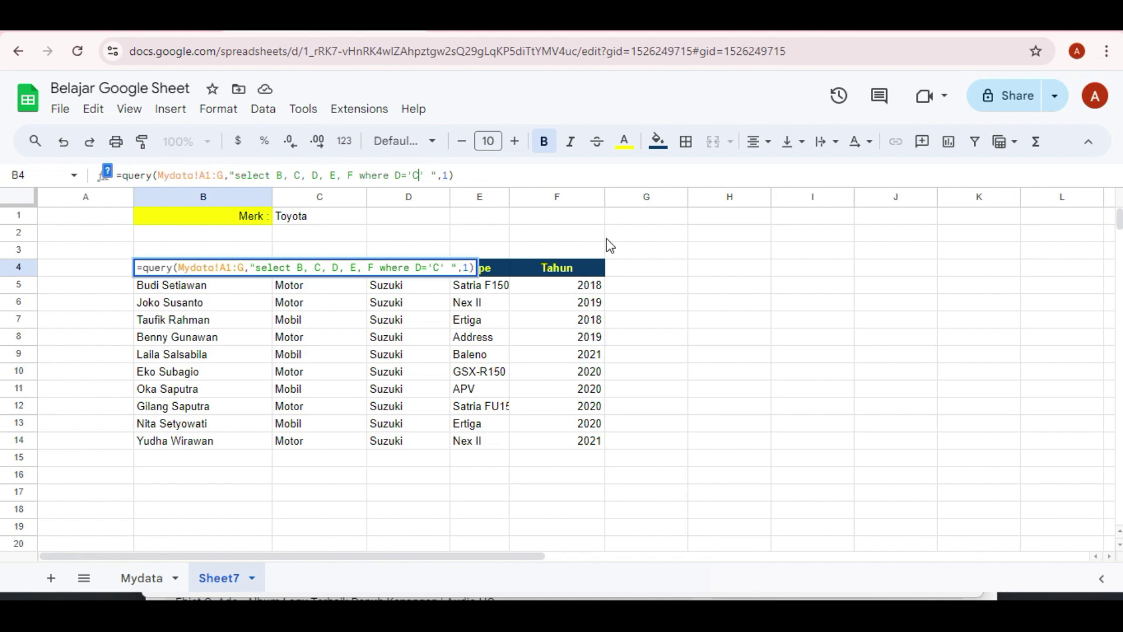
key("Return")
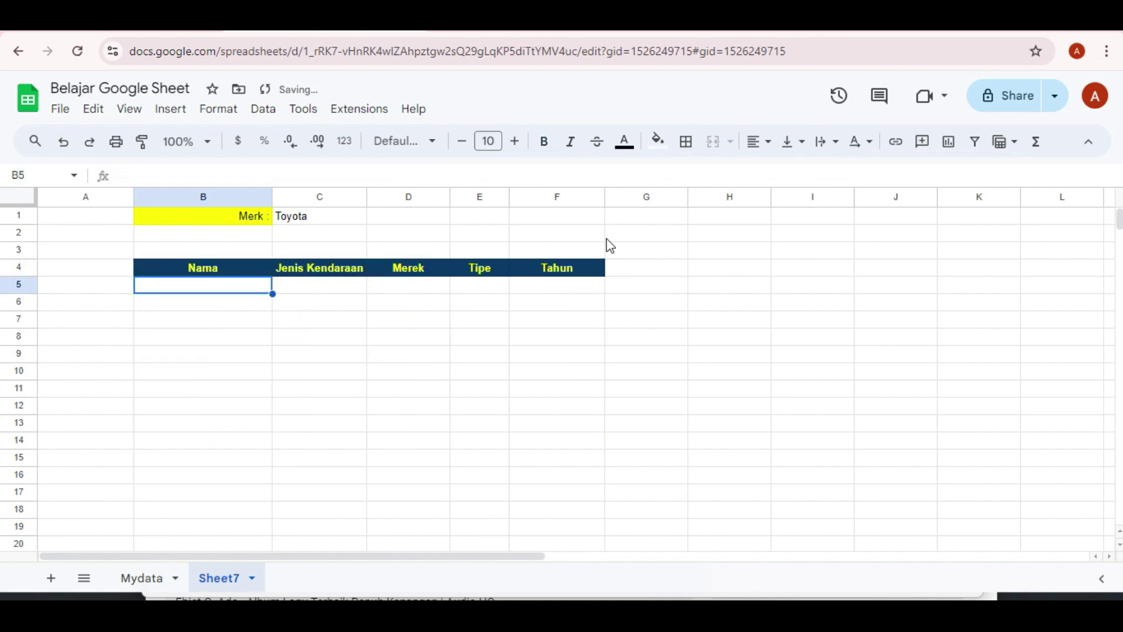
Step: Turn C1 in the B4 formula's where condition into a concatenated cell reference, D='"&C1&"', and enter the formula
key("Up")
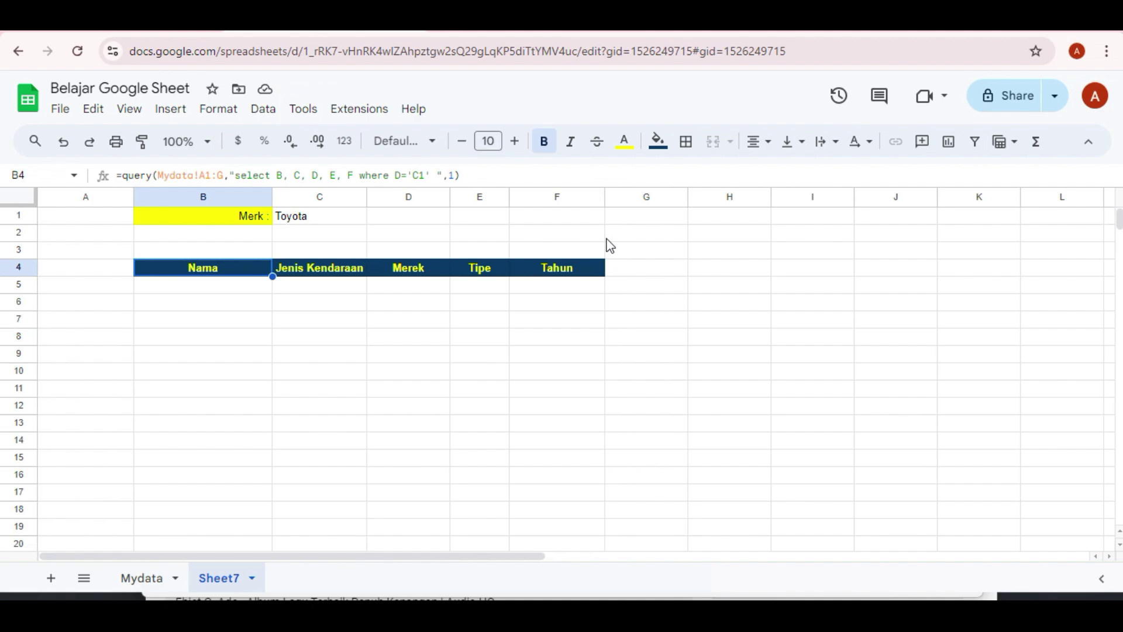
left_click(413, 174)
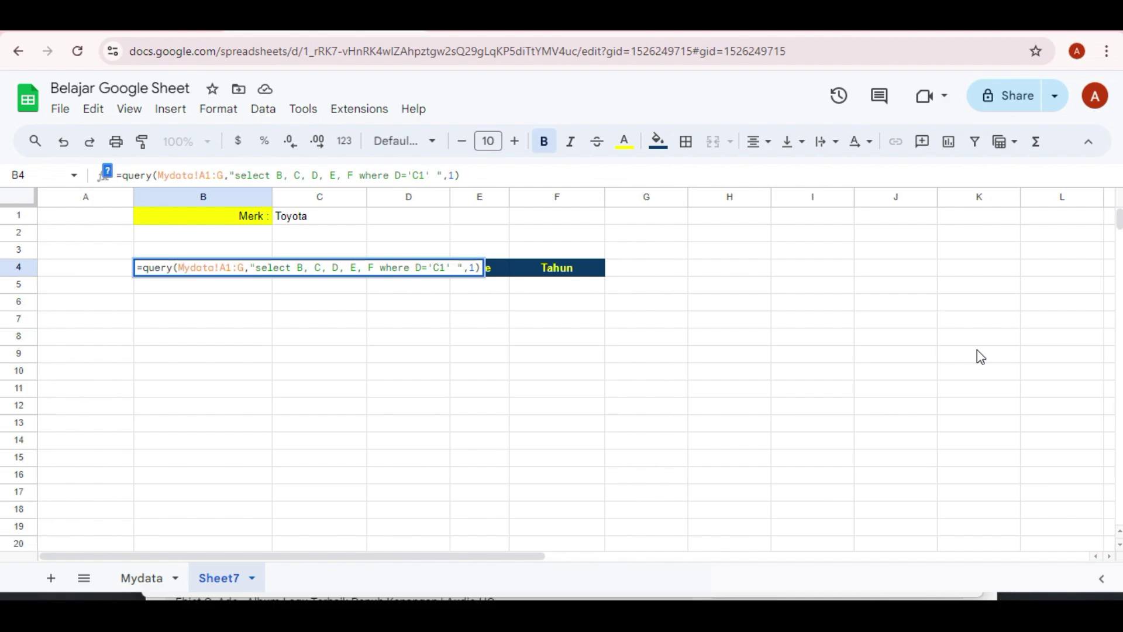
type("\"")
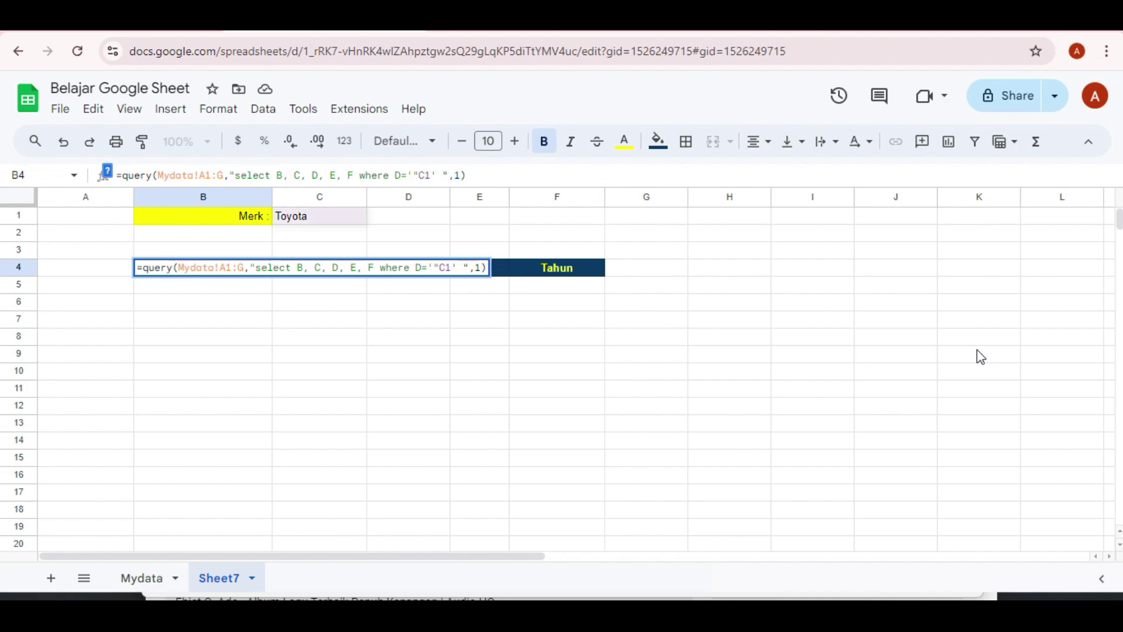
type("&")
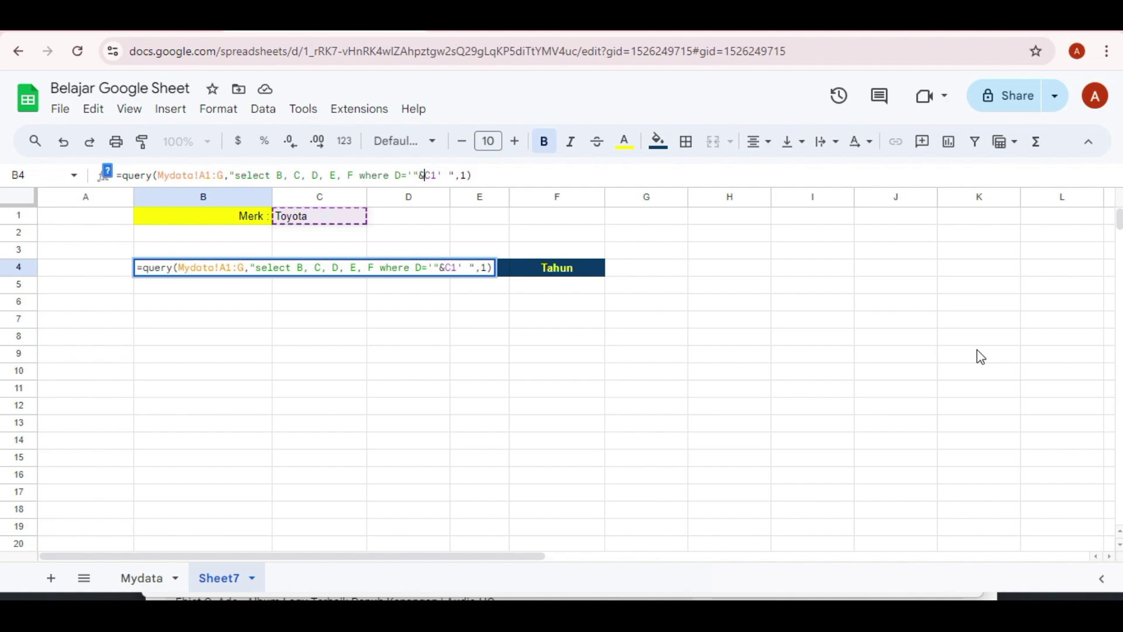
key("Right")
key("Right")
type("&\"")
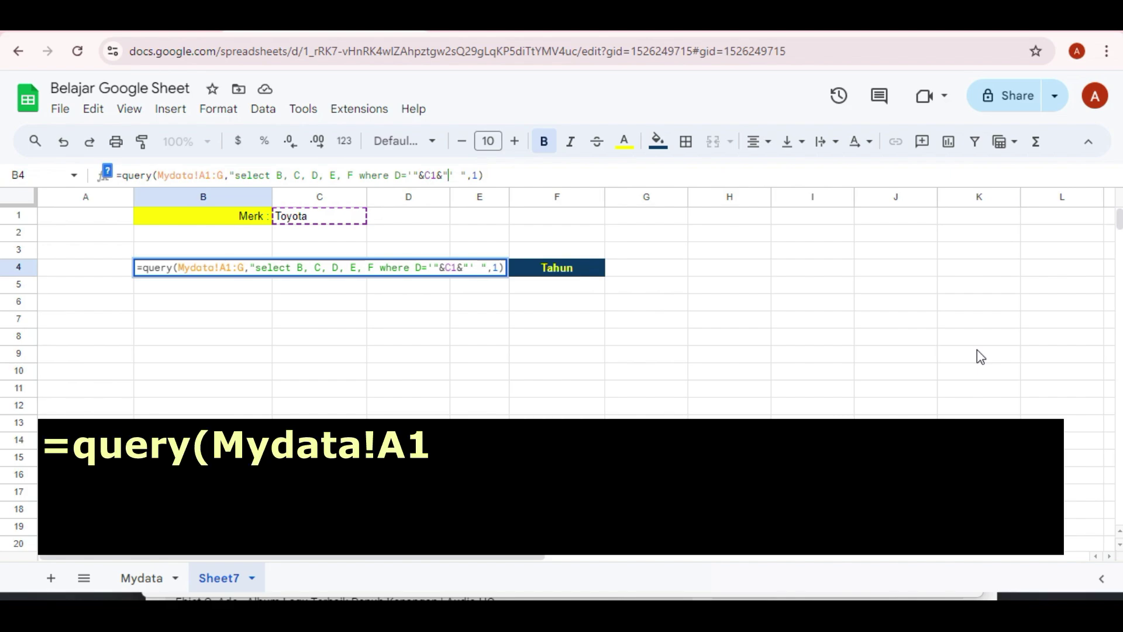
key("Return")
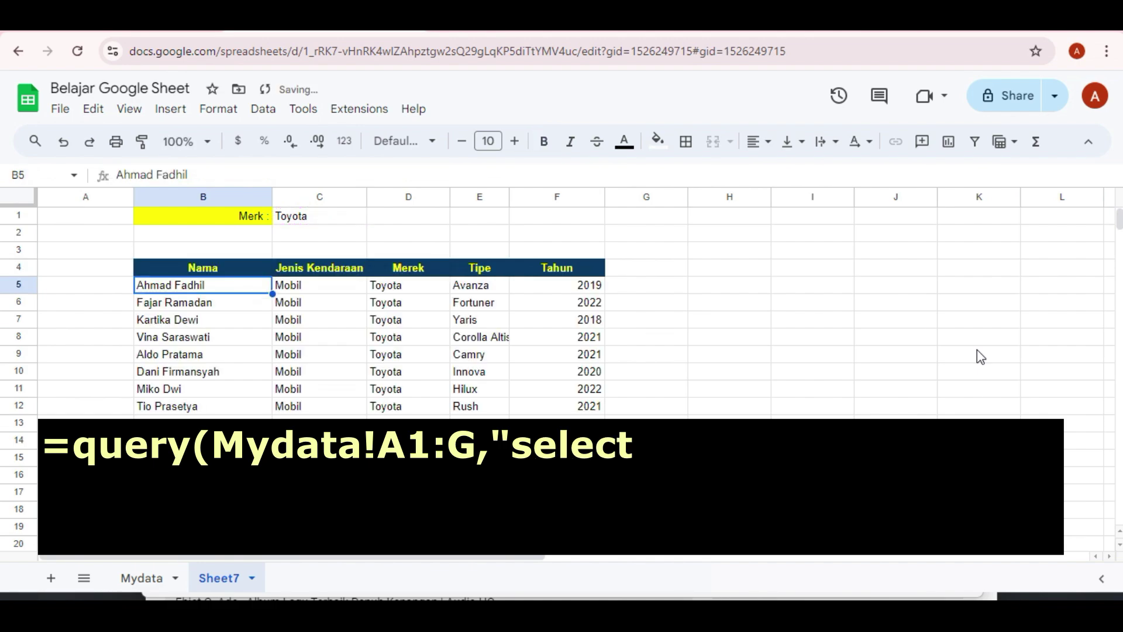
key("Down")
key("Up")
key("Up")
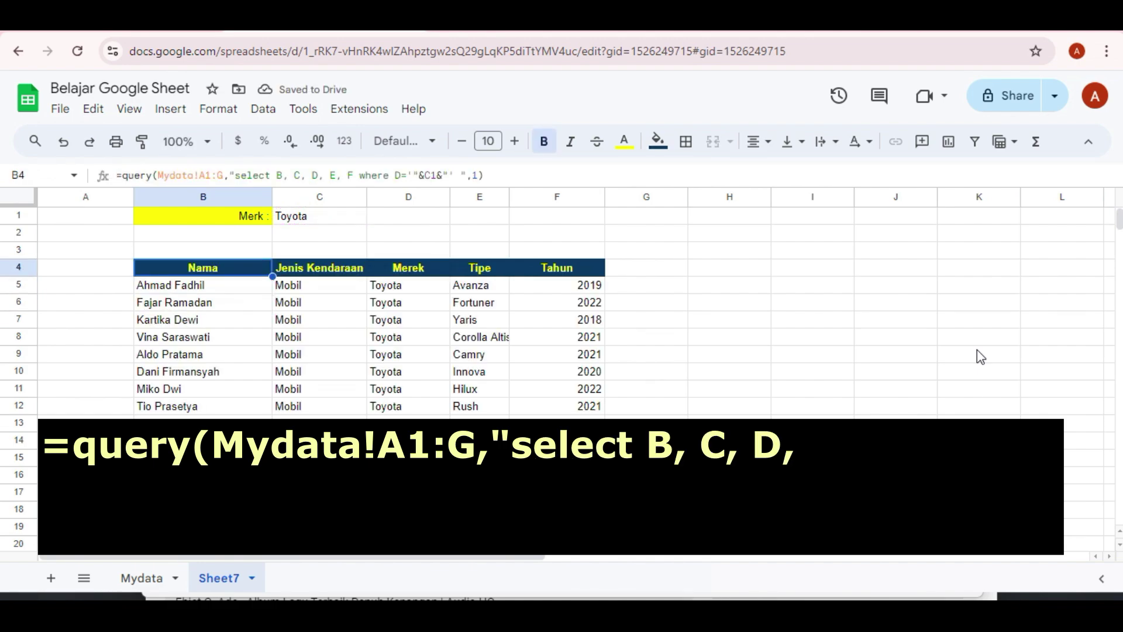
key("Right")
key("Right")
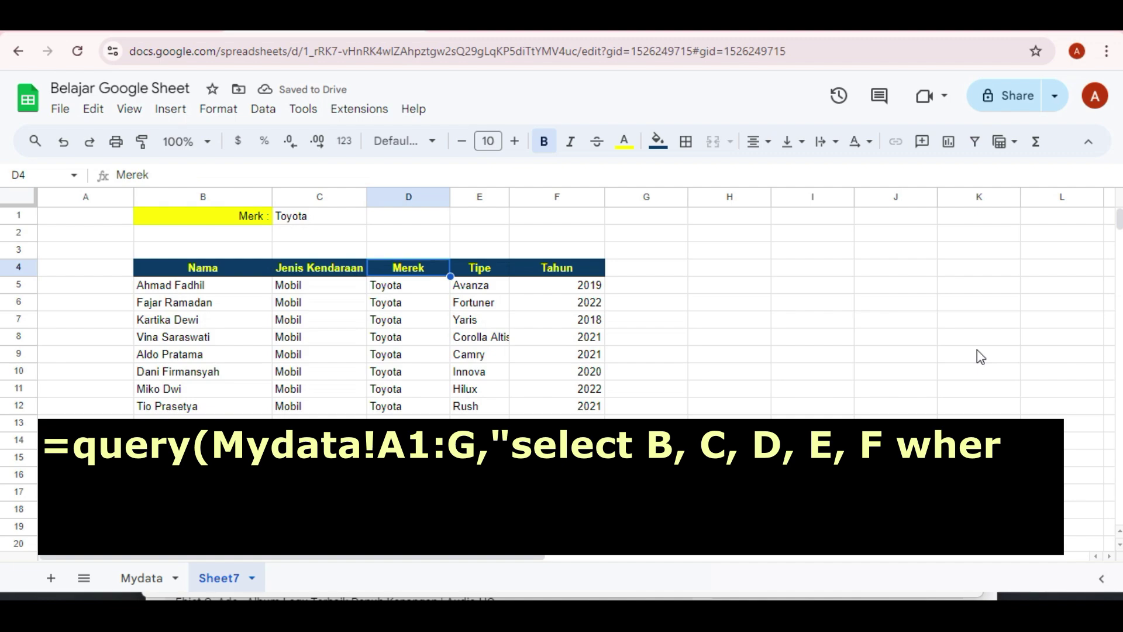
key("Left")
key("Left")
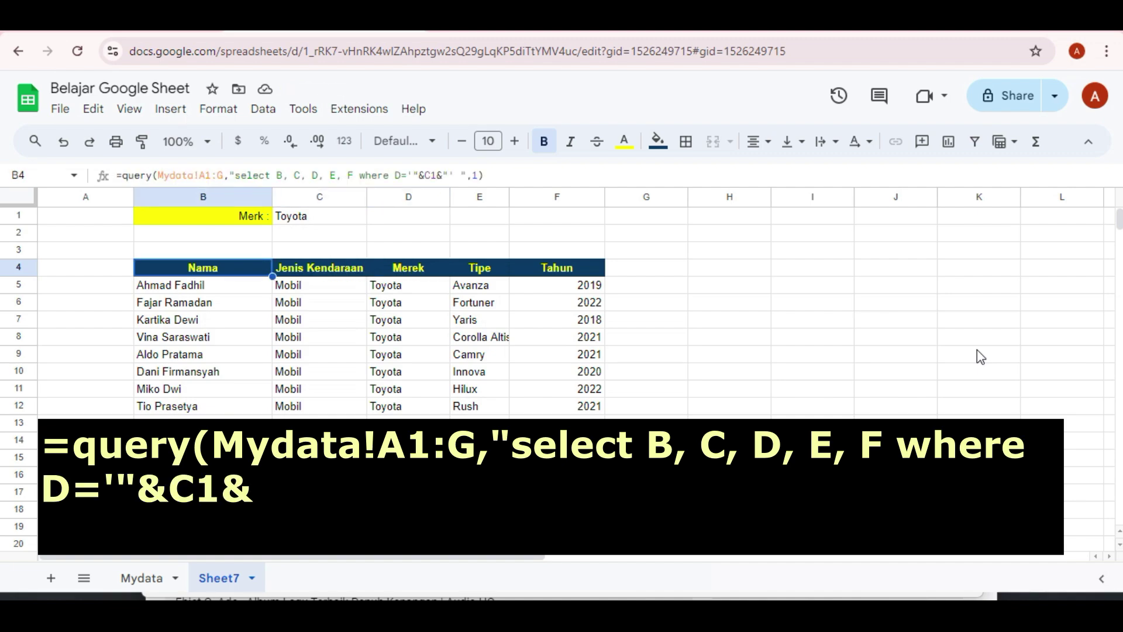
Step: Enter Suzuki as the brand in cell C1
key("Up")
key("Up")
key("Up")
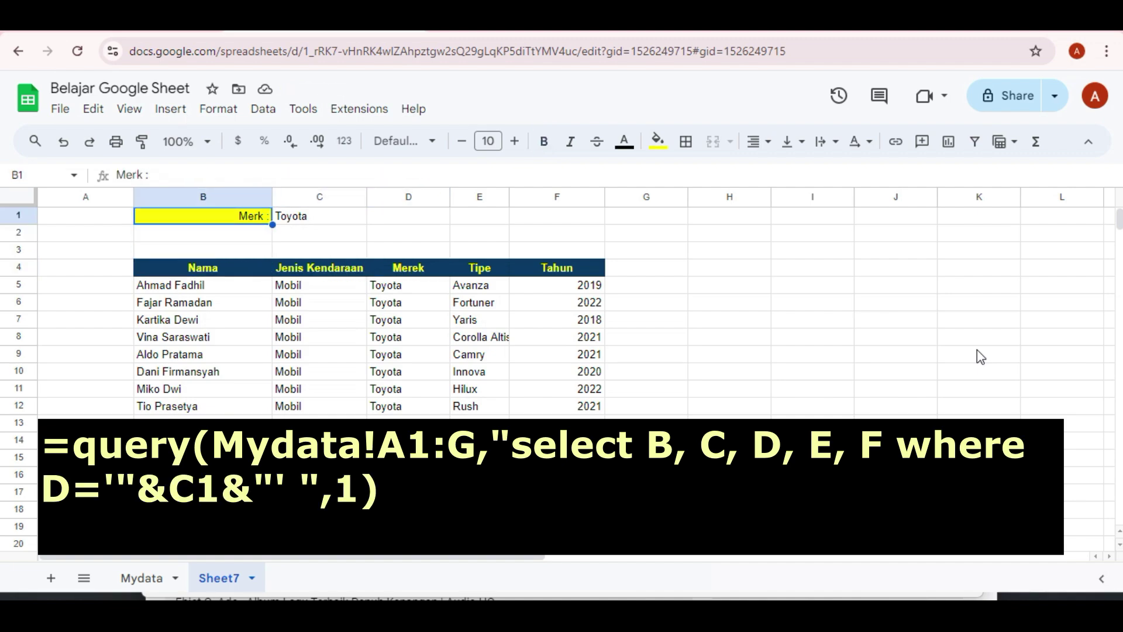
key("Right")
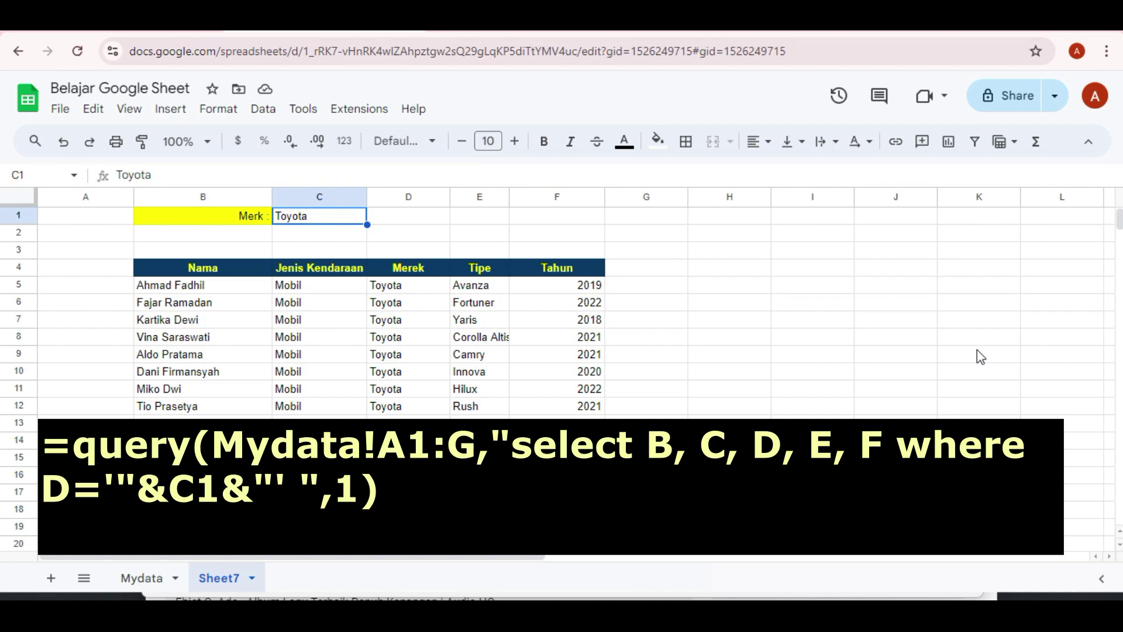
type("Suzuki")
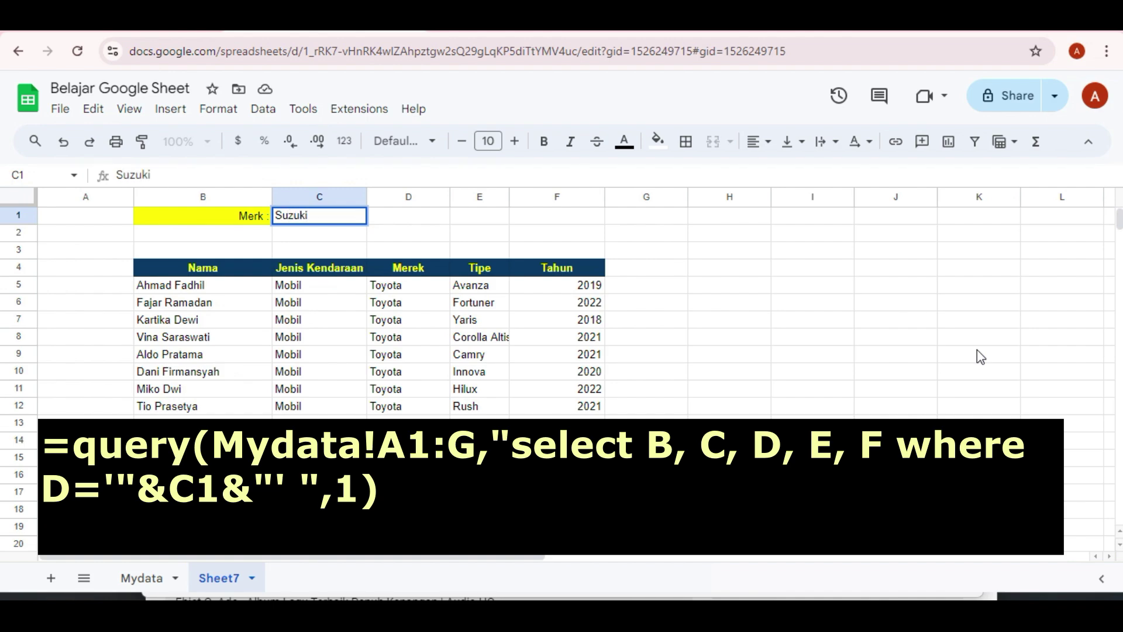
key("Return")
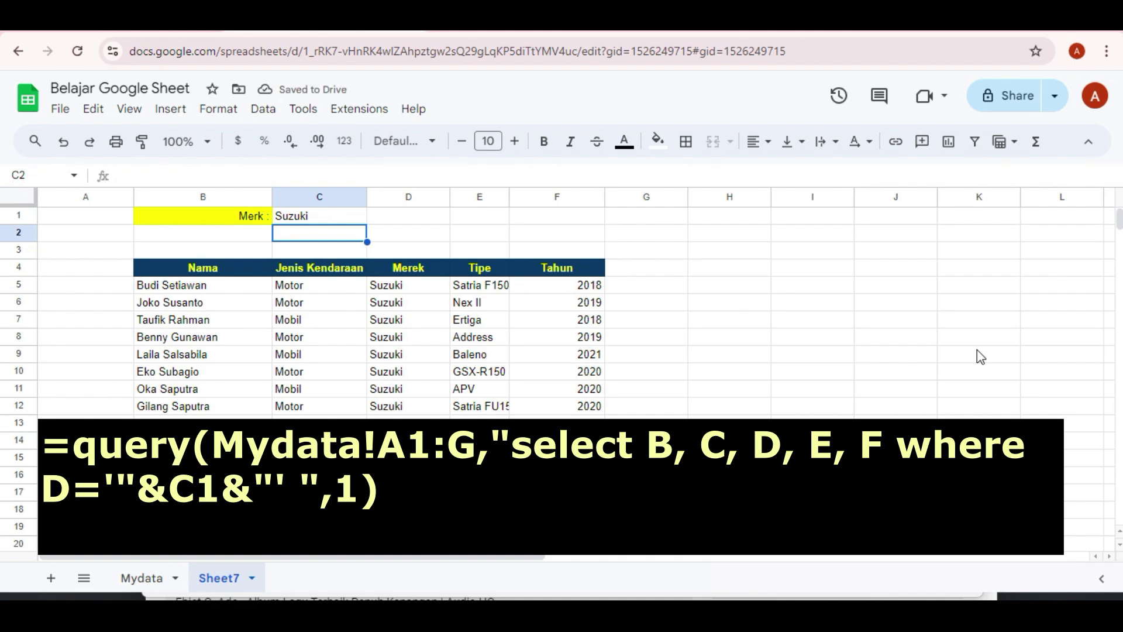
key("Up")
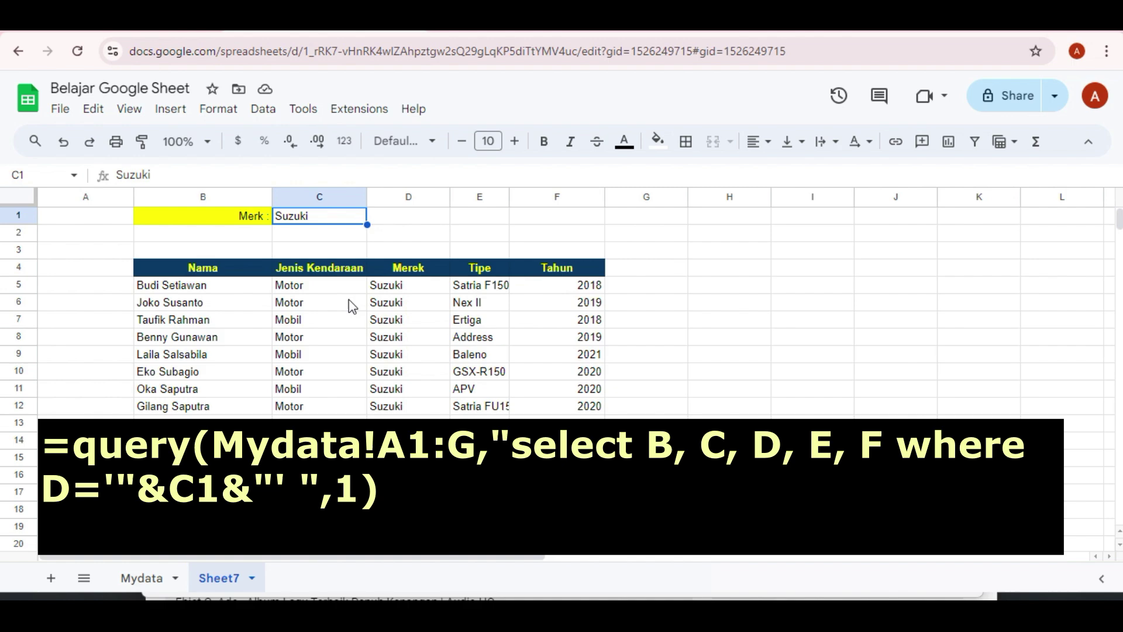
left_click(321, 233)
left_click(323, 219)
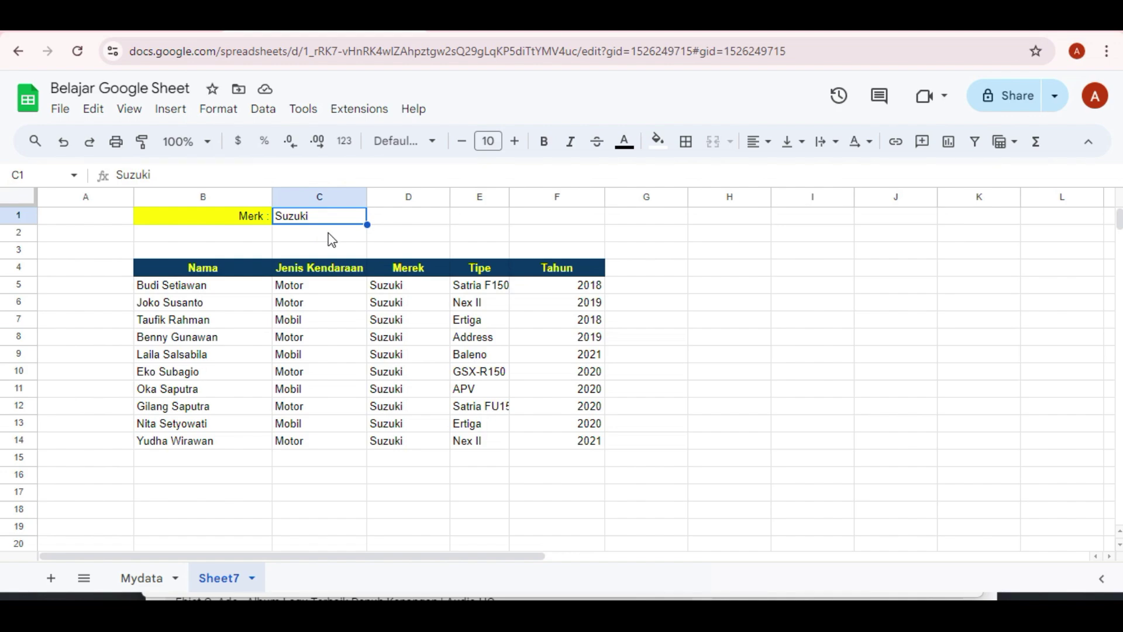
key("Right")
key("Right")
key("Right")
key("Right")
key("Right")
key("Right")
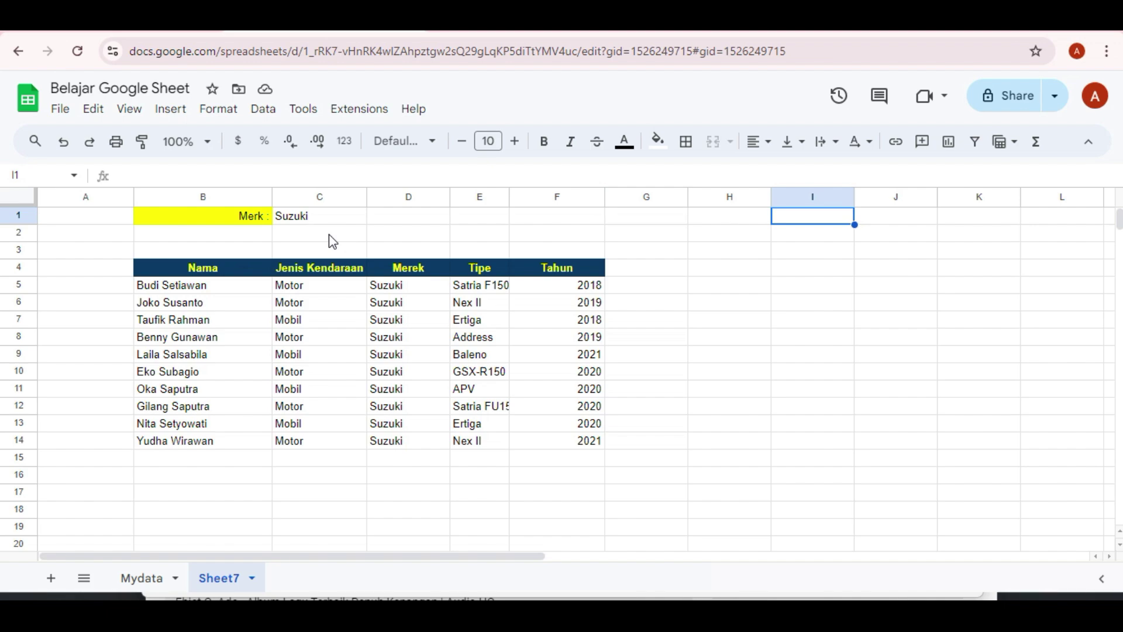
key("Right")
key("Right")
key("Right")
key("Right")
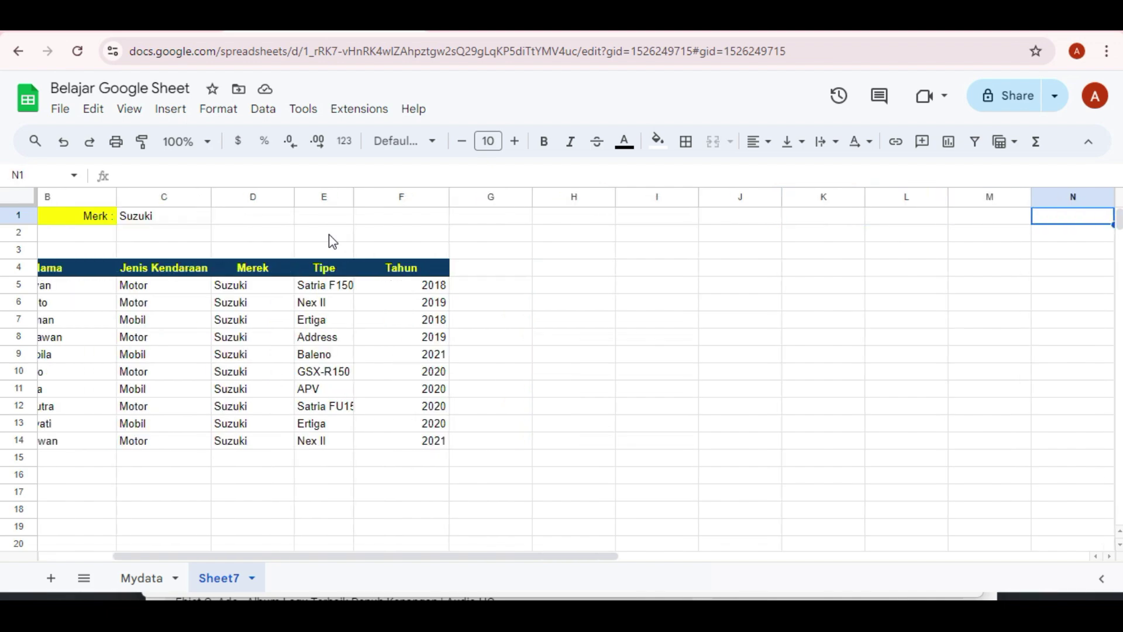
key("Right")
key("Right")
key("Right")
key("Right")
key("Right")
key("Right")
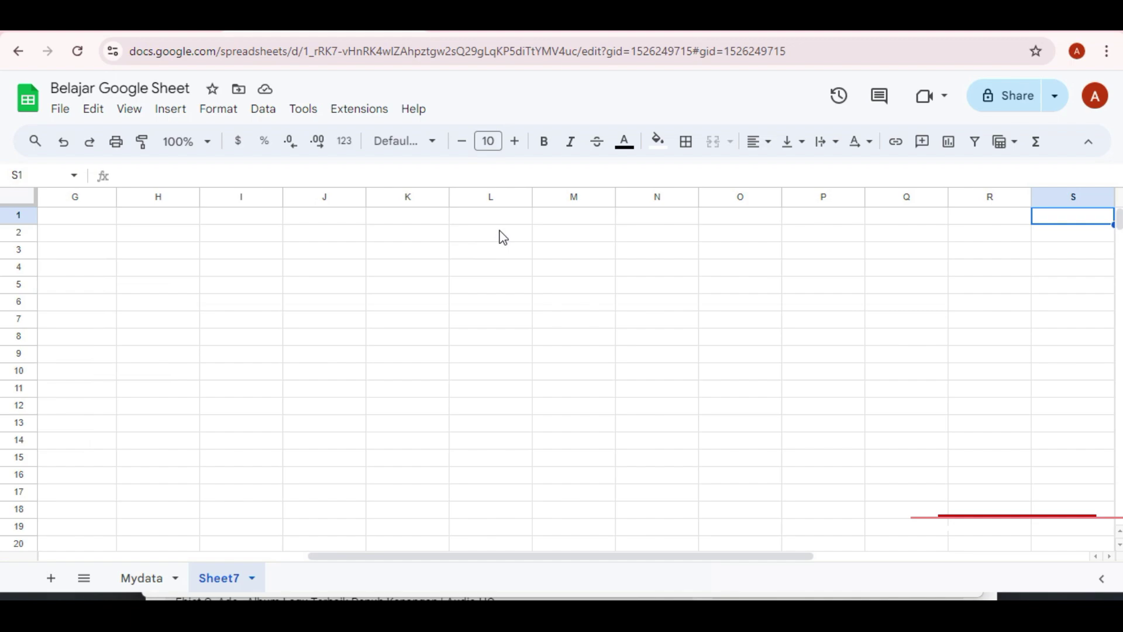
left_click(494, 221)
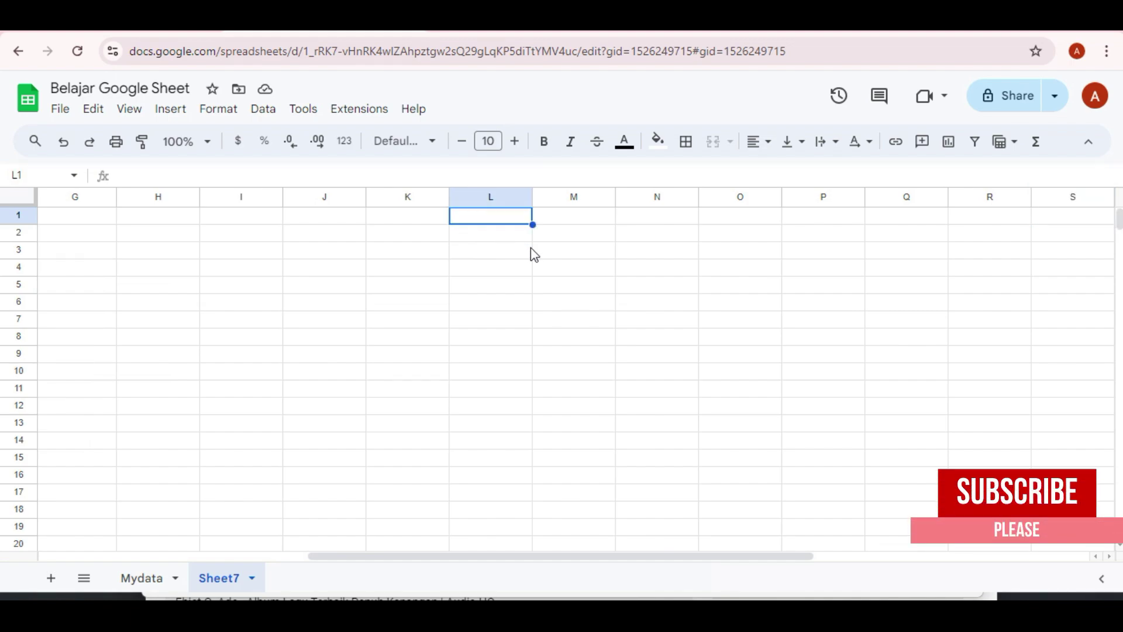
key("Left")
key("Left")
key("Left")
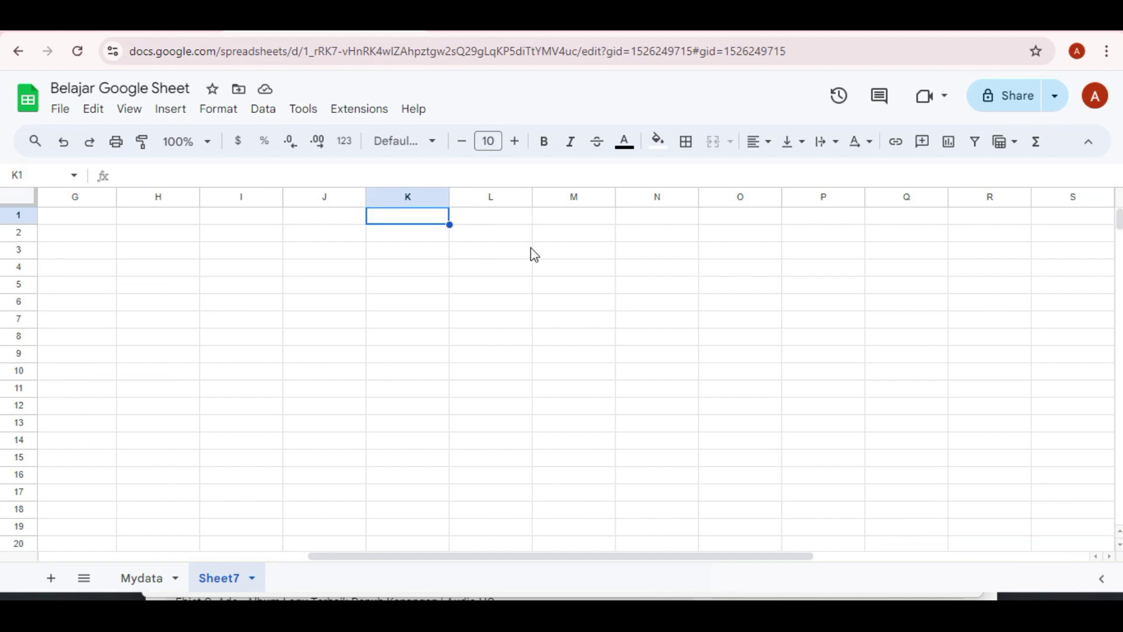
key("Home")
key("Right")
key("Right")
key("Right")
key("Right")
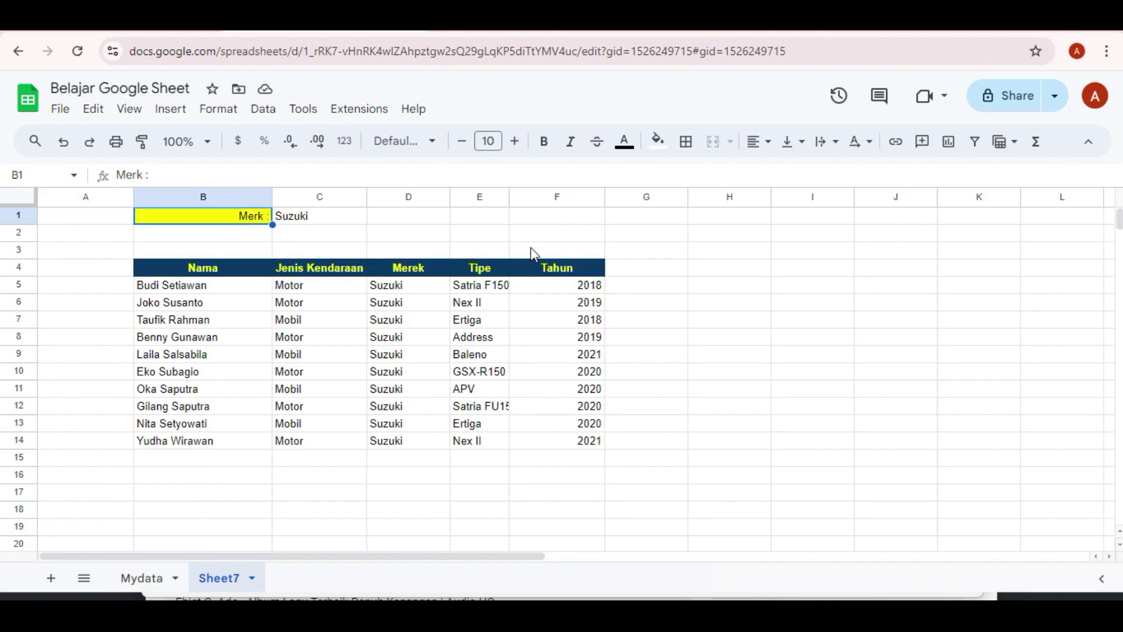
key("Right")
key("Right")
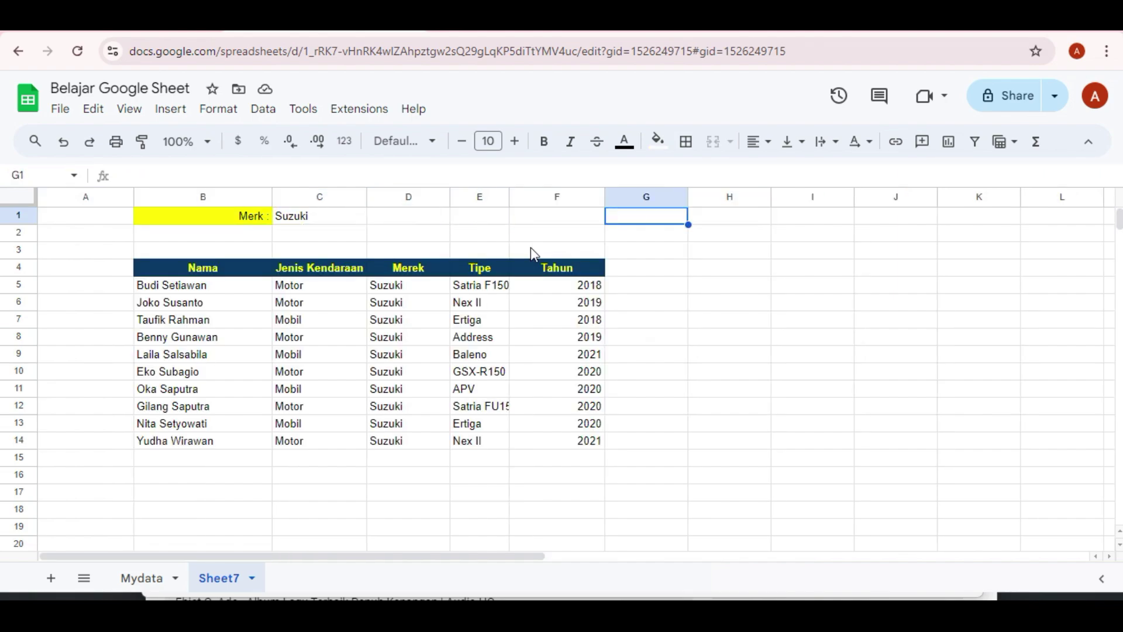
Step: Fill the brand cell C1 with cyan
key("Left")
key("Left")
key("Left")
key("Left")
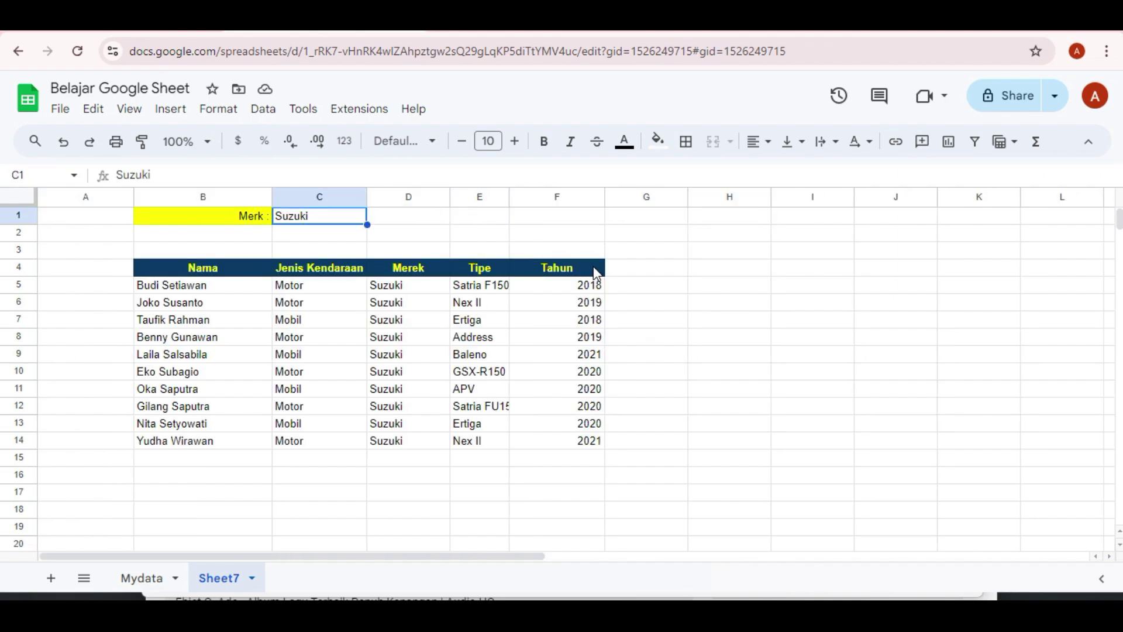
left_click(657, 141)
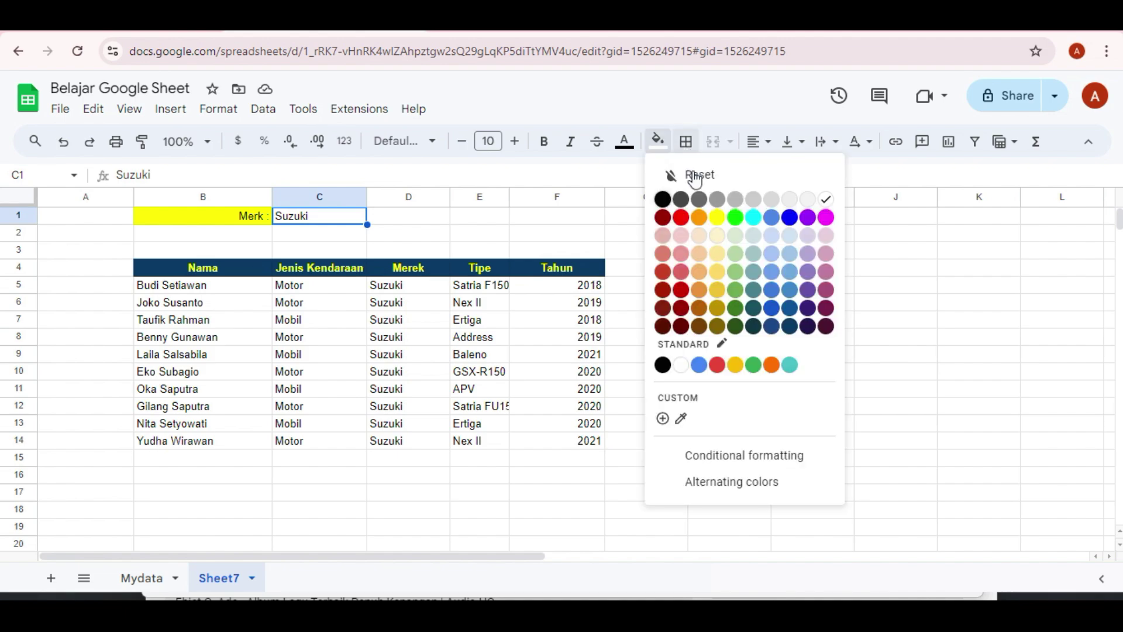
left_click(753, 217)
left_click(749, 354)
left_click(329, 219)
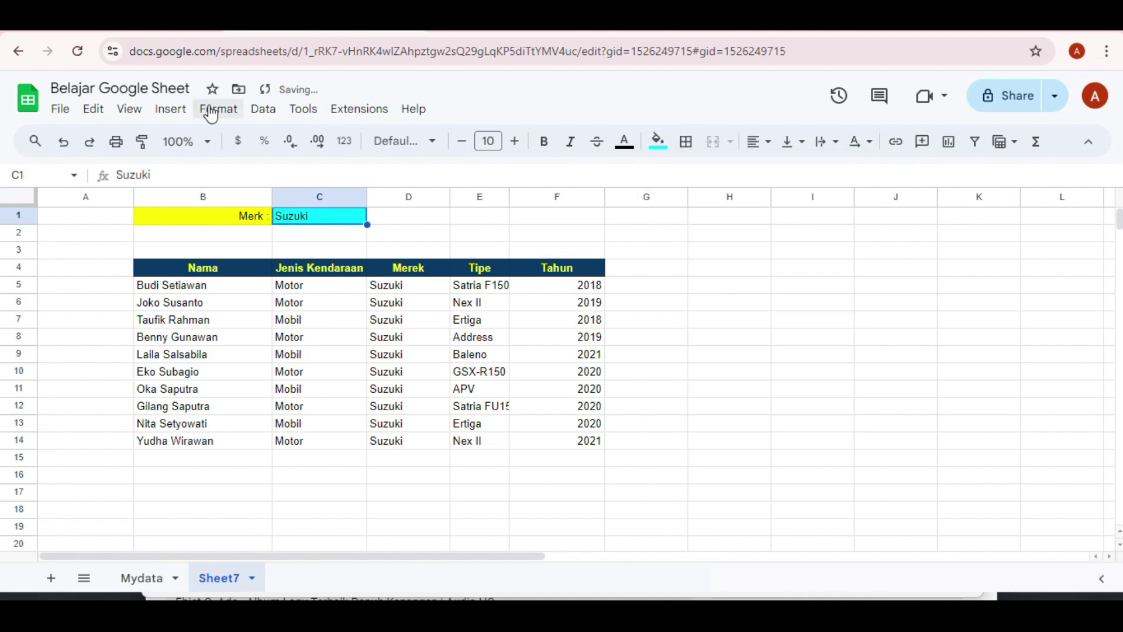
left_click(344, 234)
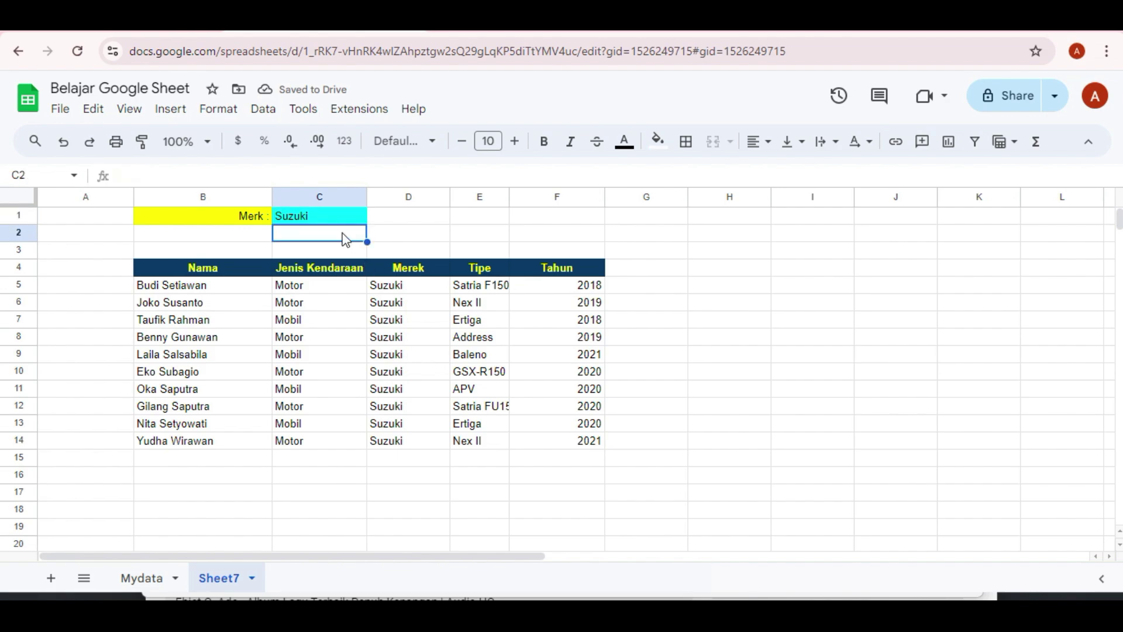
Step: Add a data validation rule to cell C1 with Dropdown as the criteria
left_click(335, 222)
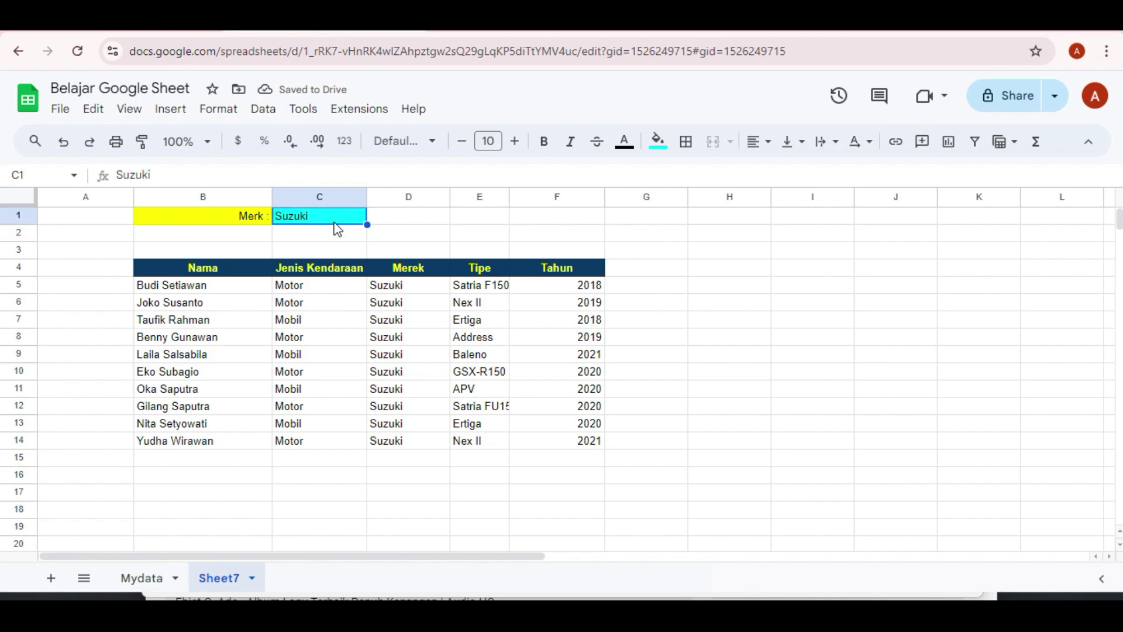
left_click(259, 117)
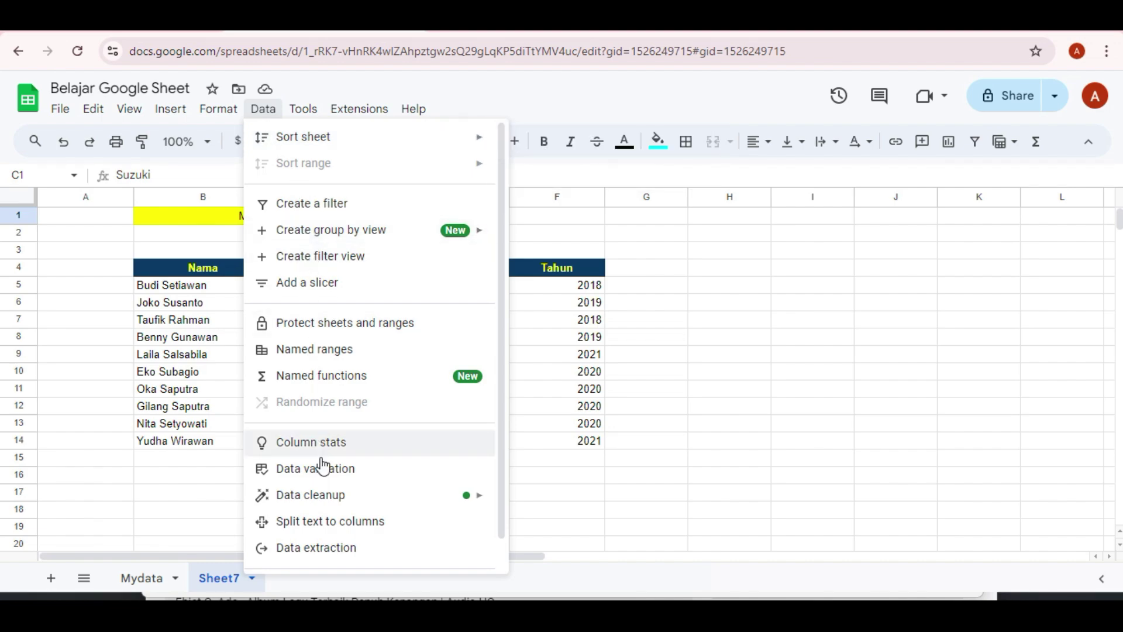
left_click(328, 484)
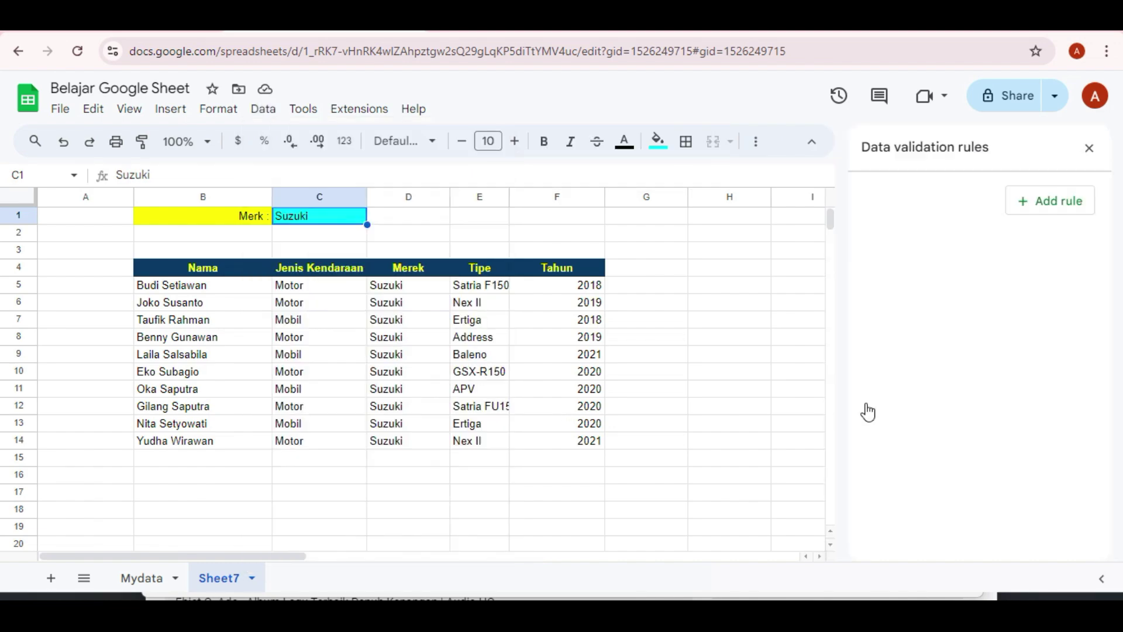
left_click(1041, 208)
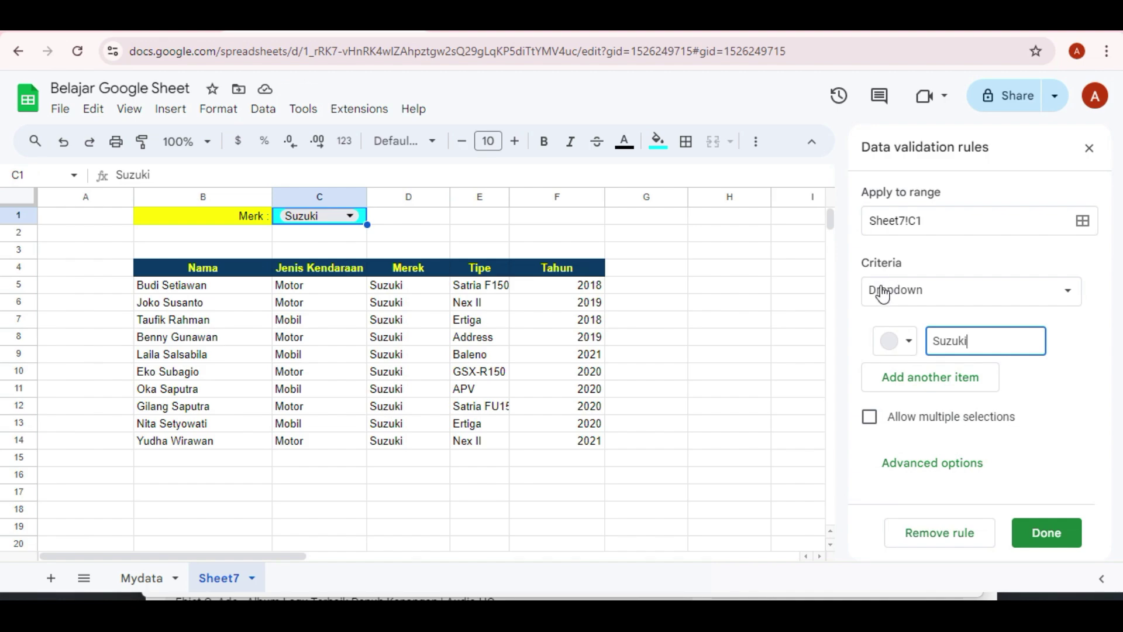
left_click(1069, 298)
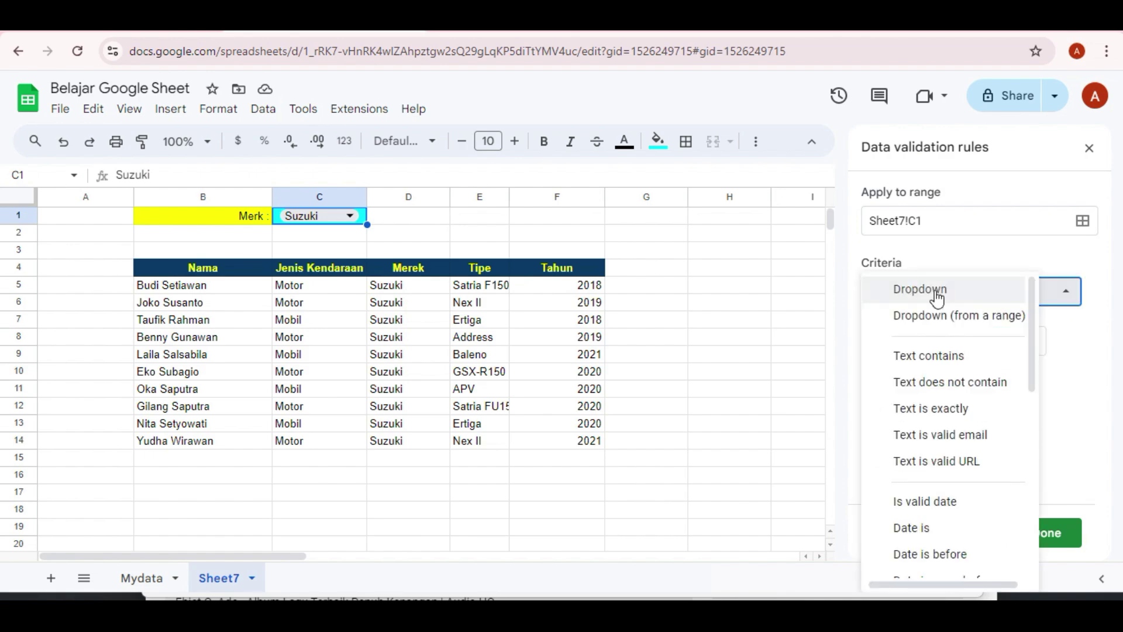
left_click(936, 293)
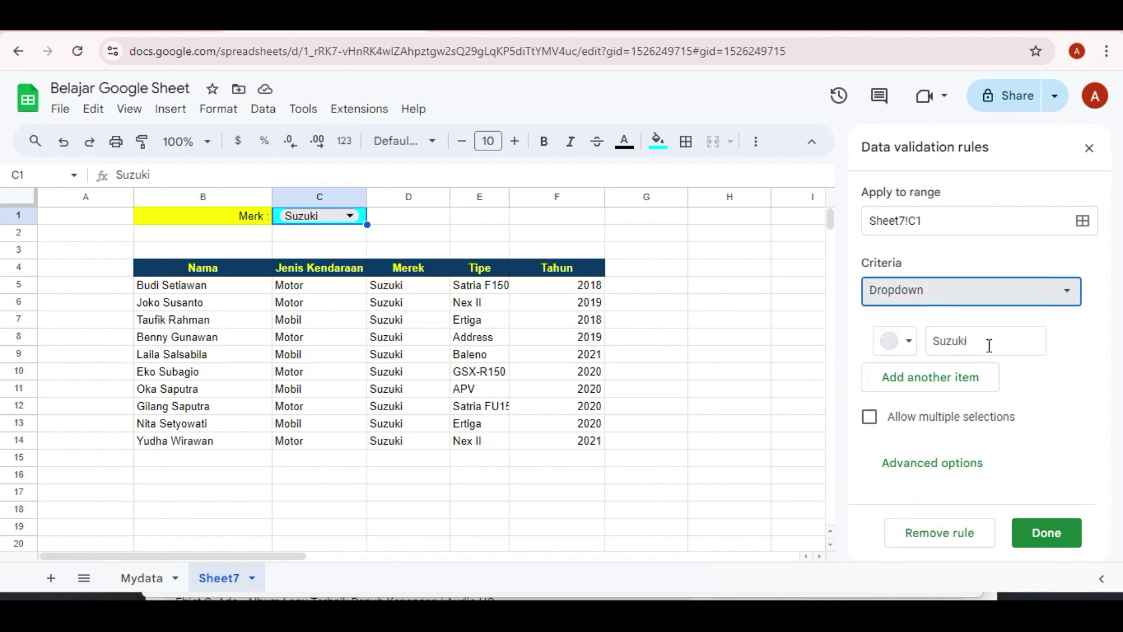
Step: Add Toyota and Honda as further items to C1's dropdown rule and save the rule
left_click(962, 383)
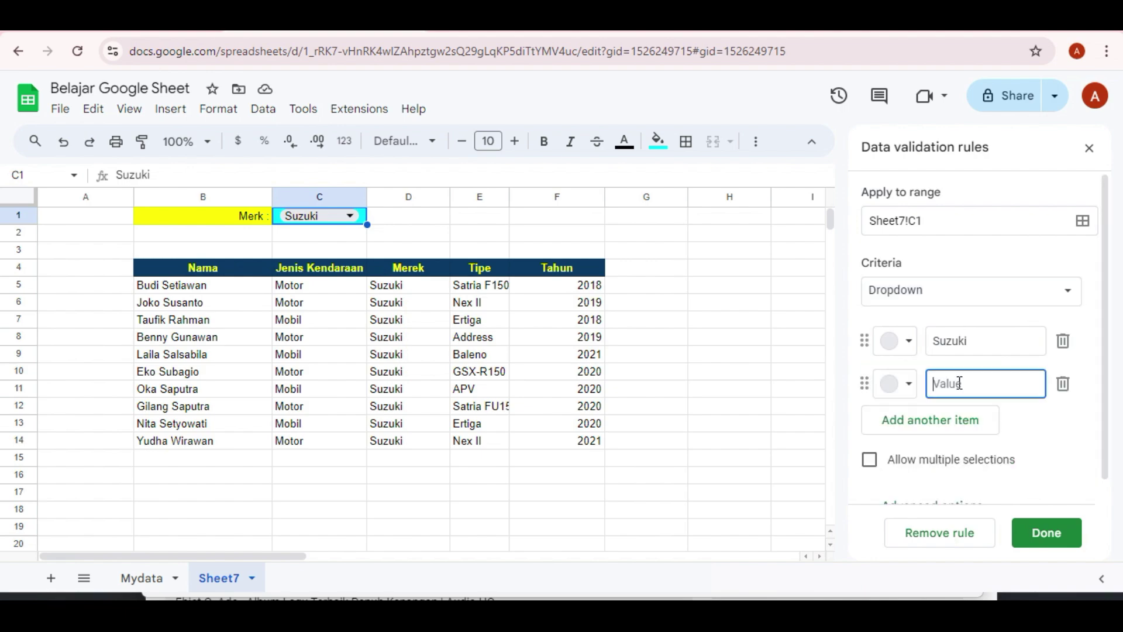
type("Toyota")
key("Tab")
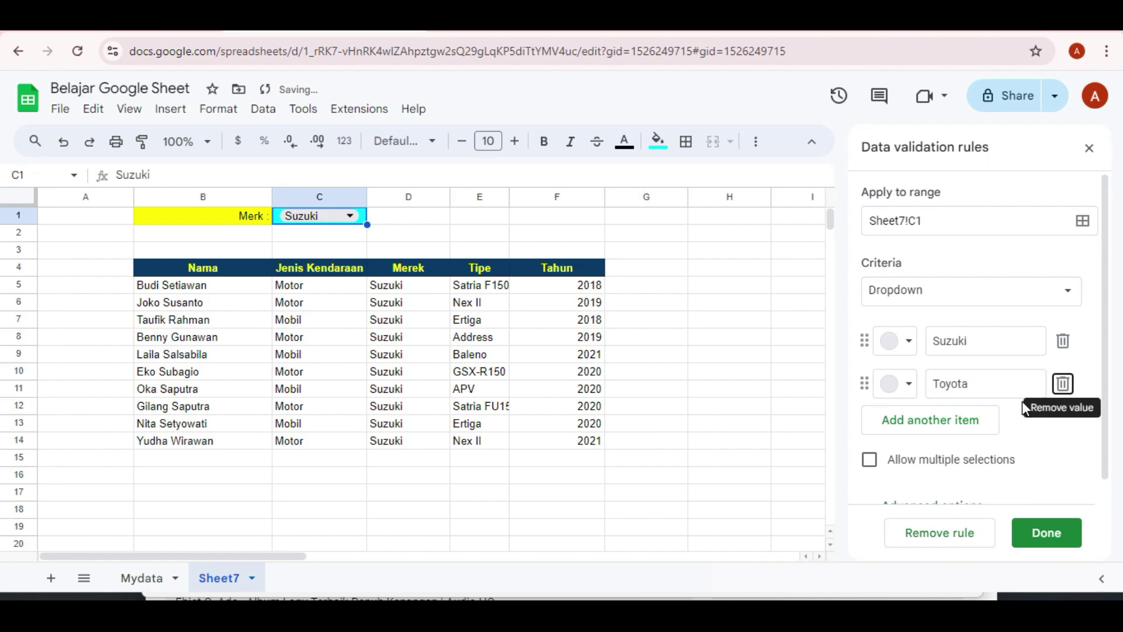
left_click(945, 420)
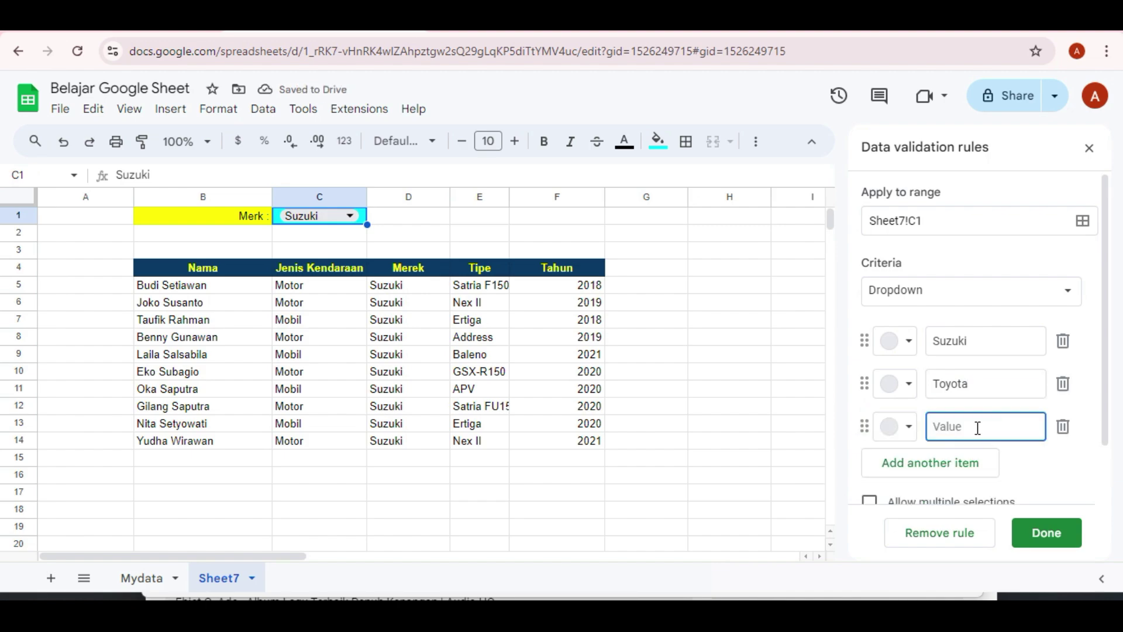
type("Honda")
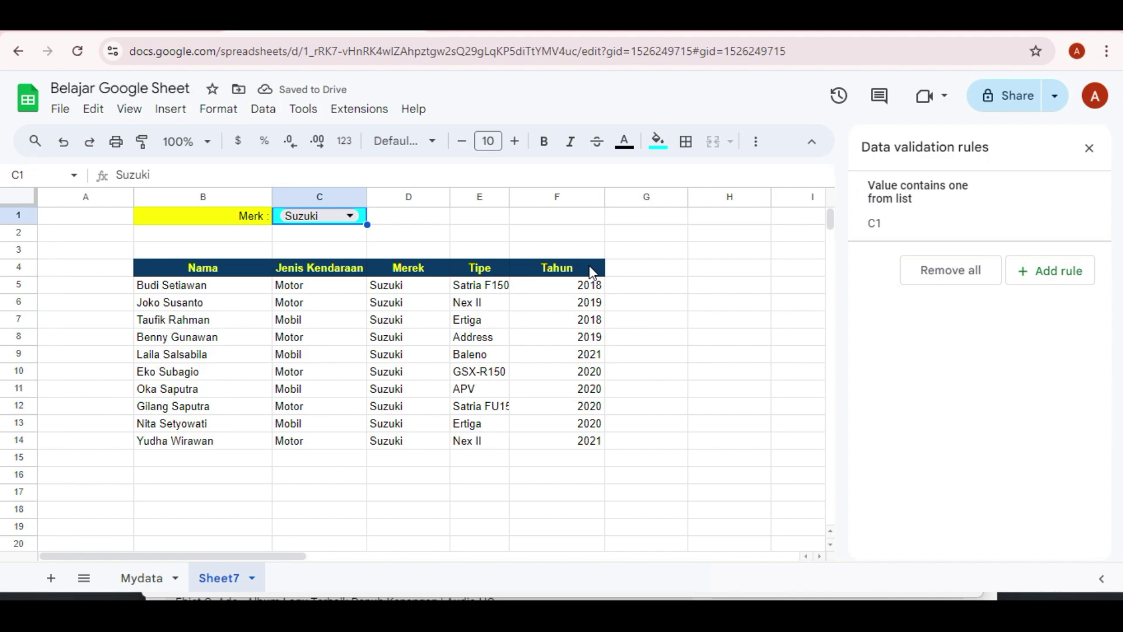
Step: Try the brand dropdown in C1 by choosing Toyota, followed by Honda
left_click(349, 216)
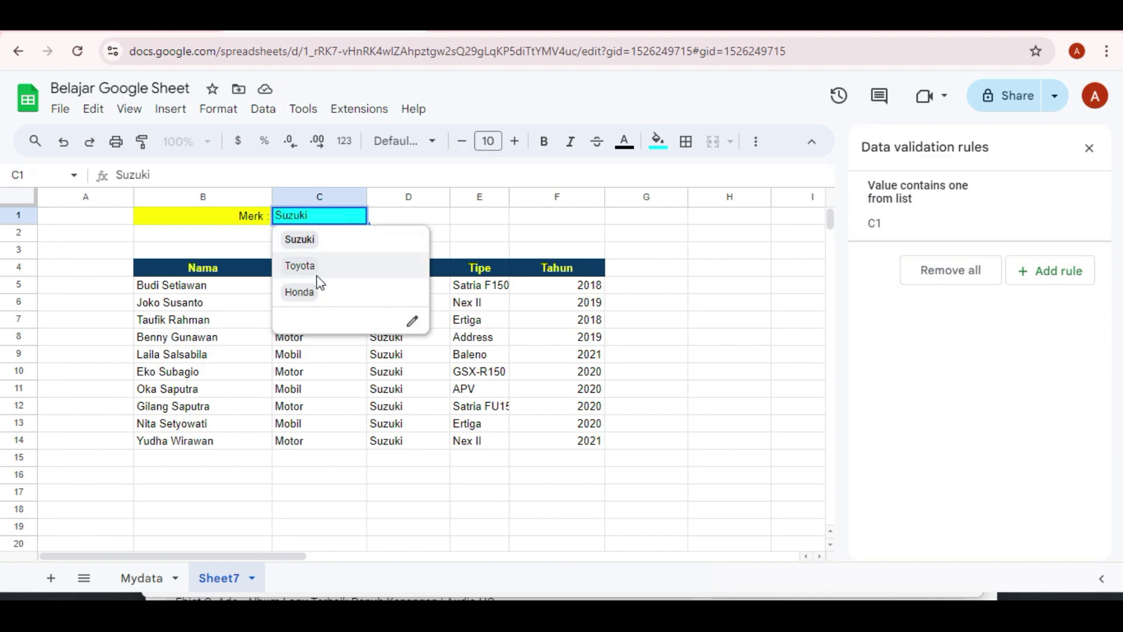
left_click(318, 266)
left_click(354, 218)
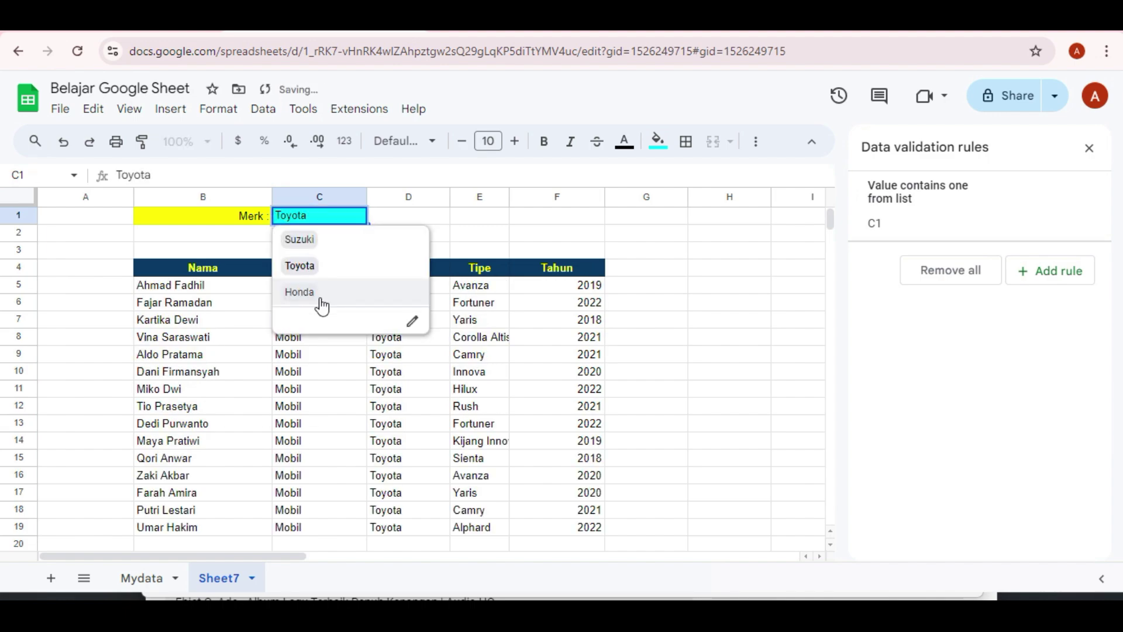
left_click(321, 296)
left_click(649, 373)
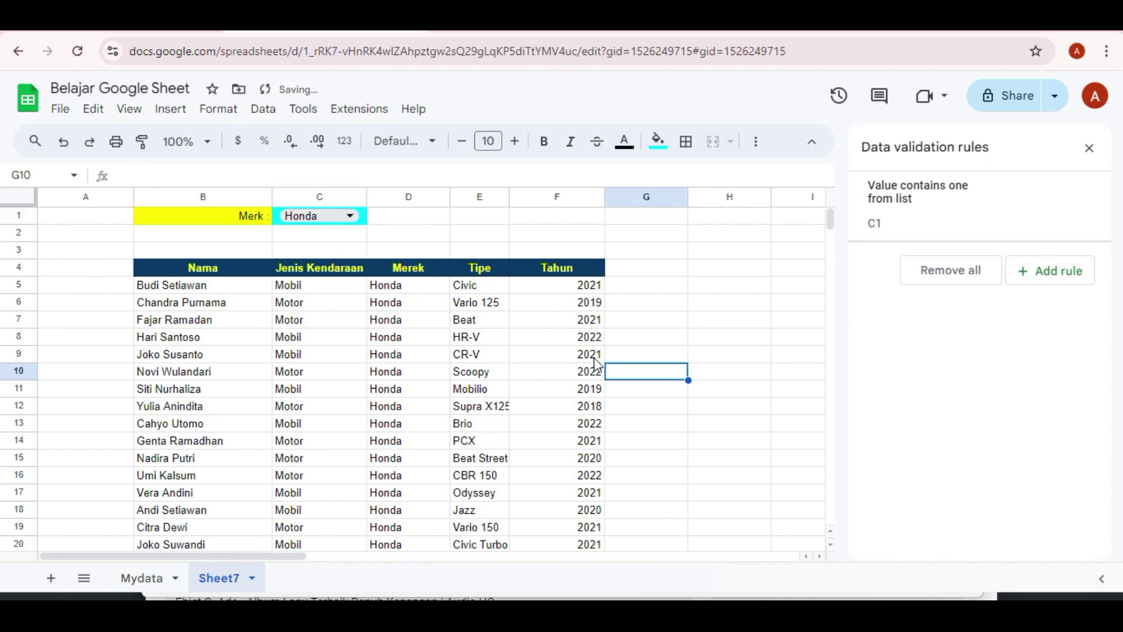
left_click(321, 221)
left_click(477, 251)
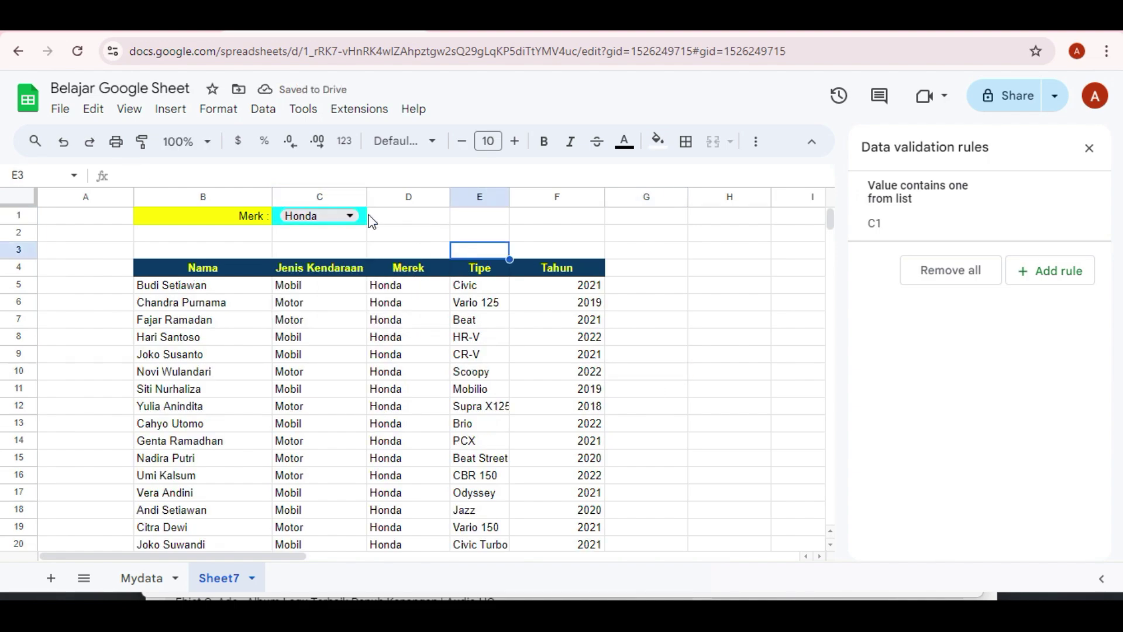
left_click(246, 217)
key("Right")
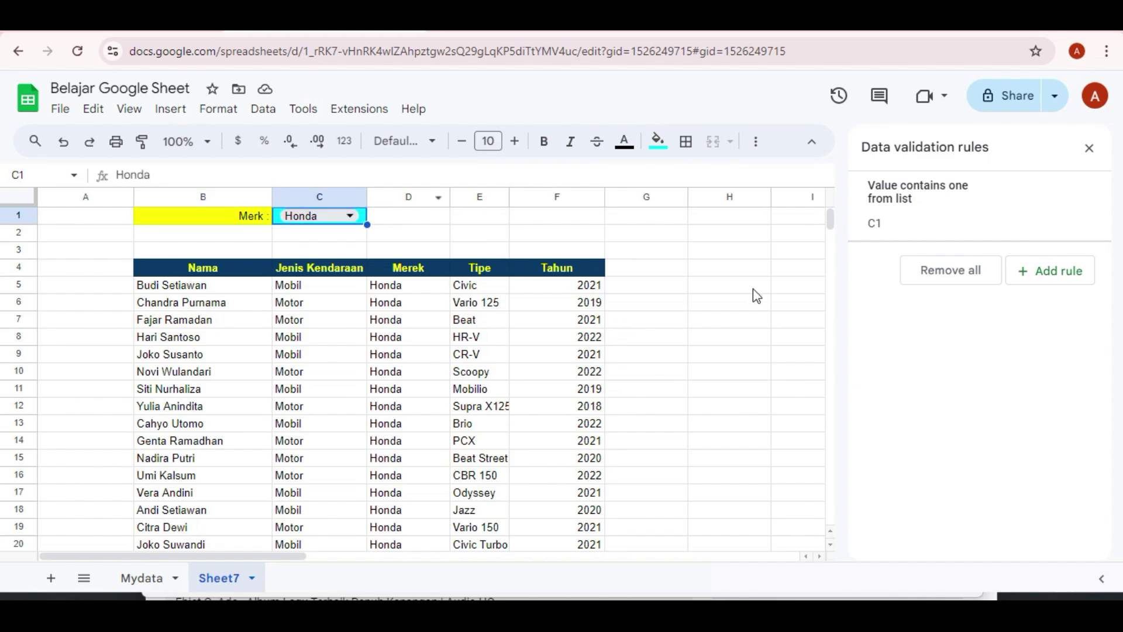
left_click(954, 223)
left_click(1072, 303)
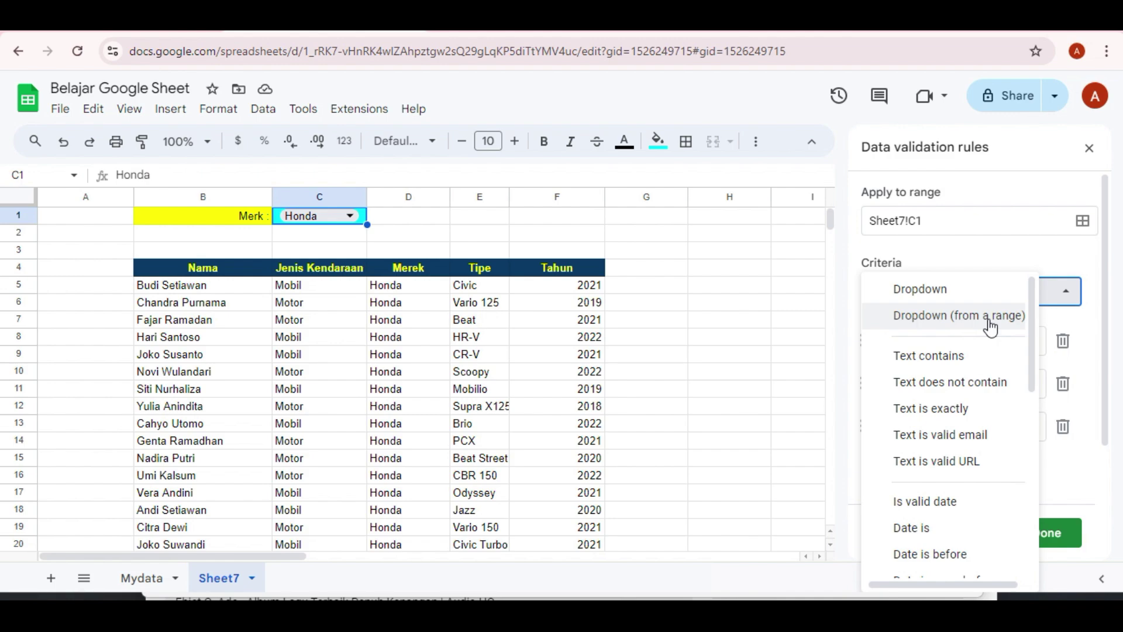
left_click(795, 251)
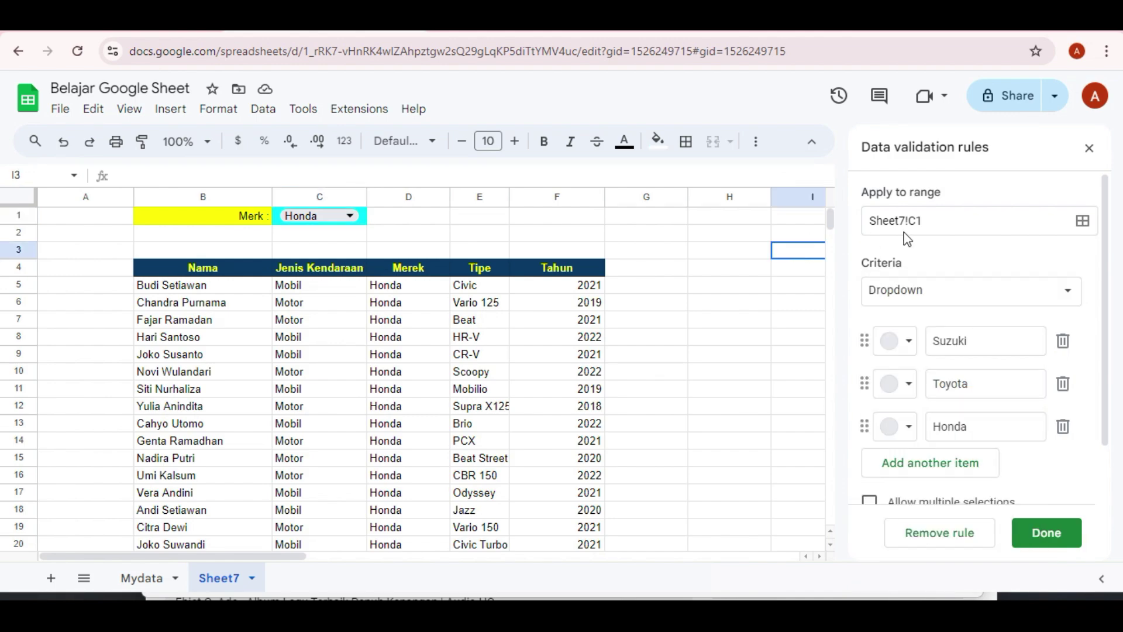
left_click(1086, 151)
Step: Enter the heading "daftar dropdown" in cell L1 of Sheet7
left_click(830, 215)
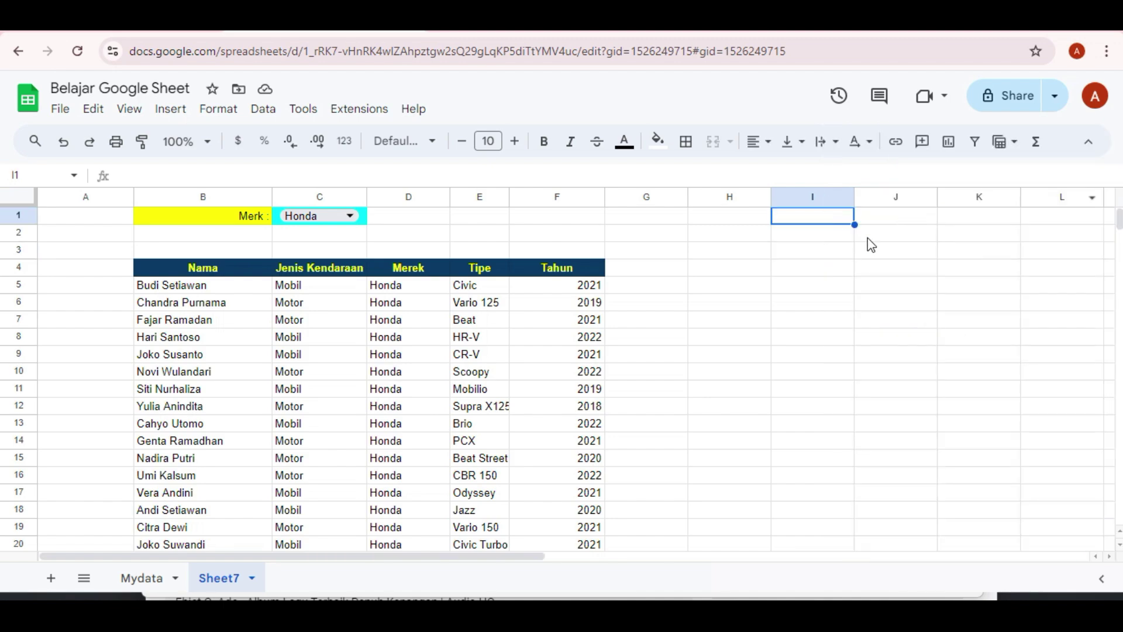
key("Right")
key("Right")
key("Right")
key("Right")
key("Right")
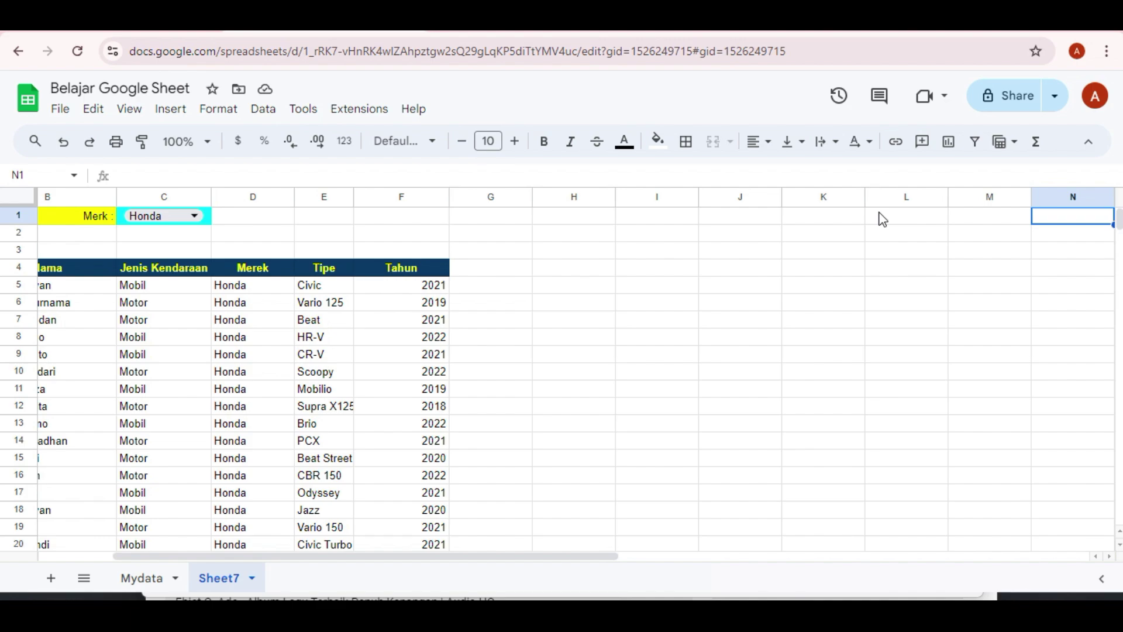
left_click(883, 219)
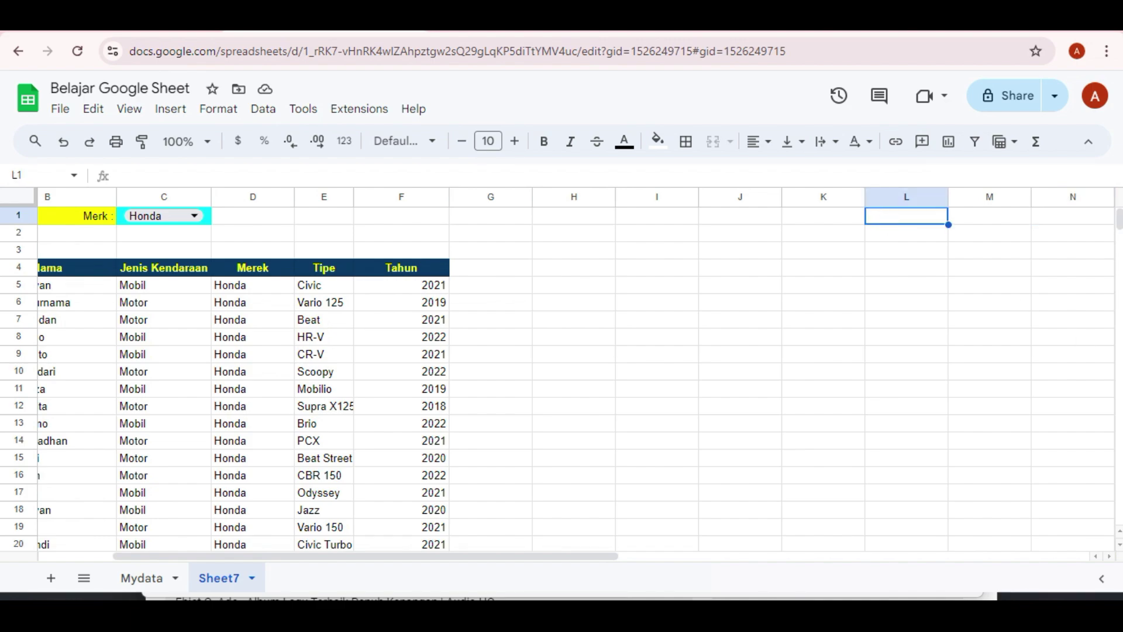
type("daftar")
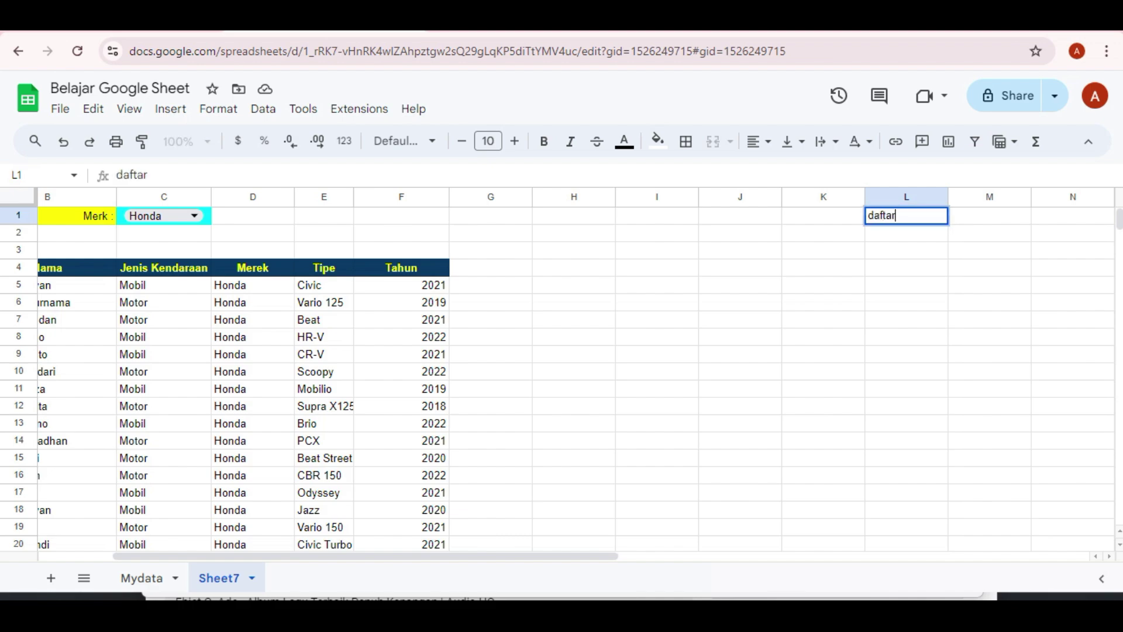
type(" dropdown")
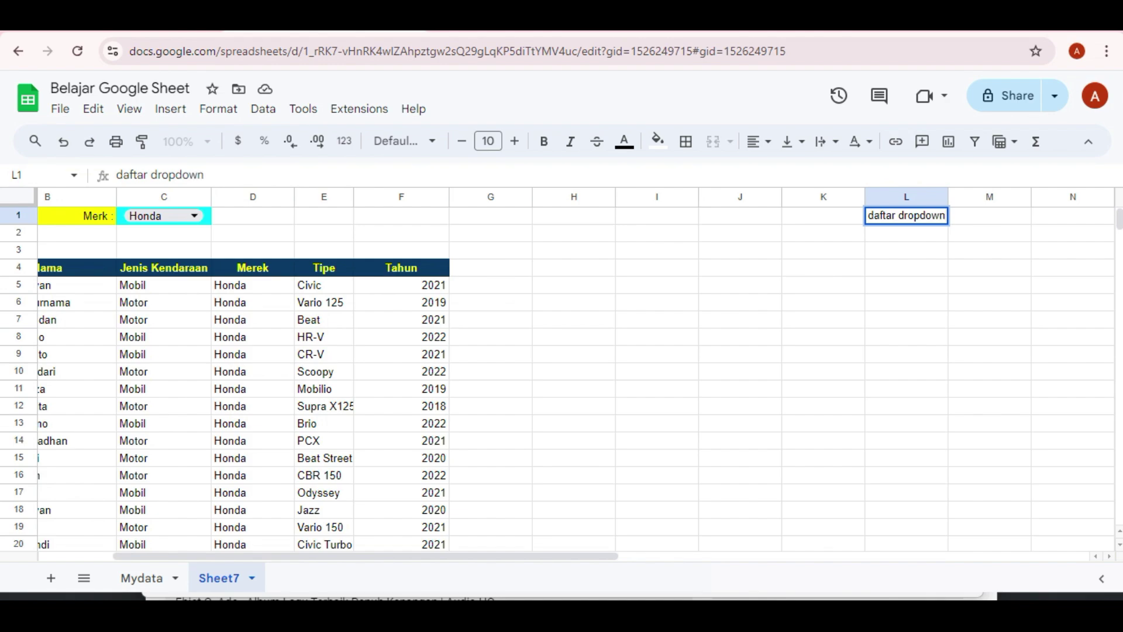
key("Return")
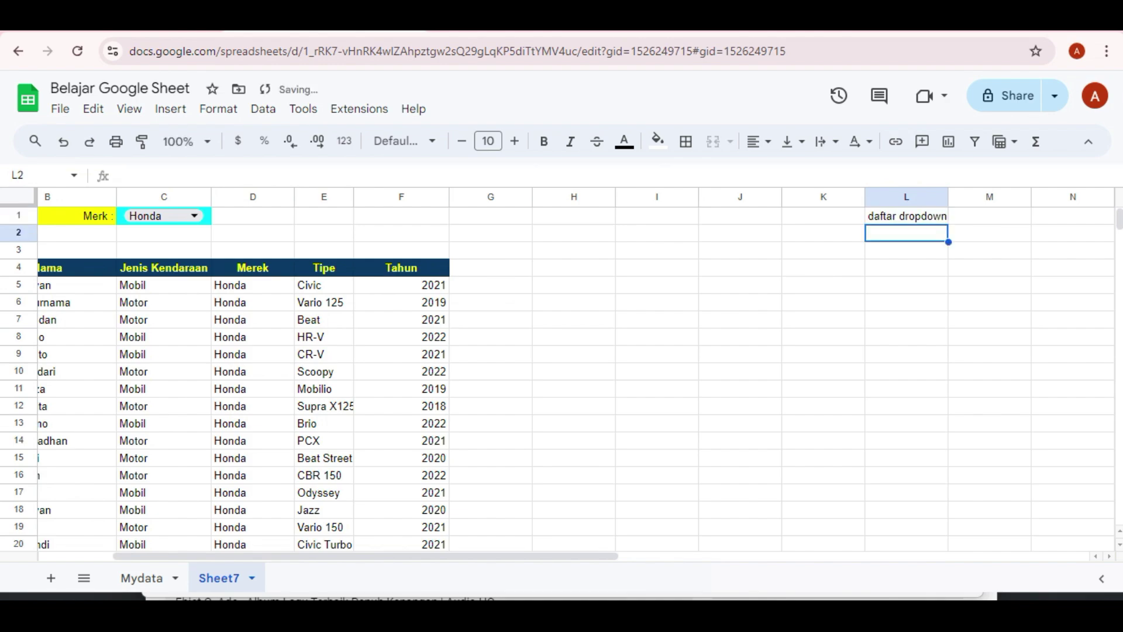
Step: Enter =unique(Mydata!D2:D) in L2 to list each brand from Mydata's Merek column once
type("=")
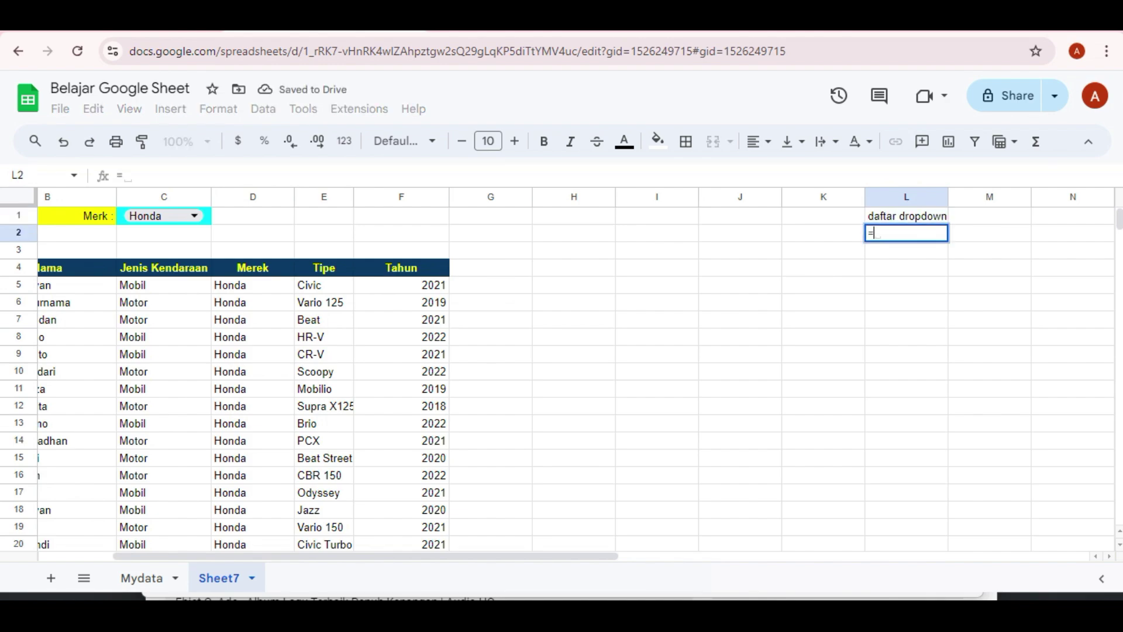
type("unique")
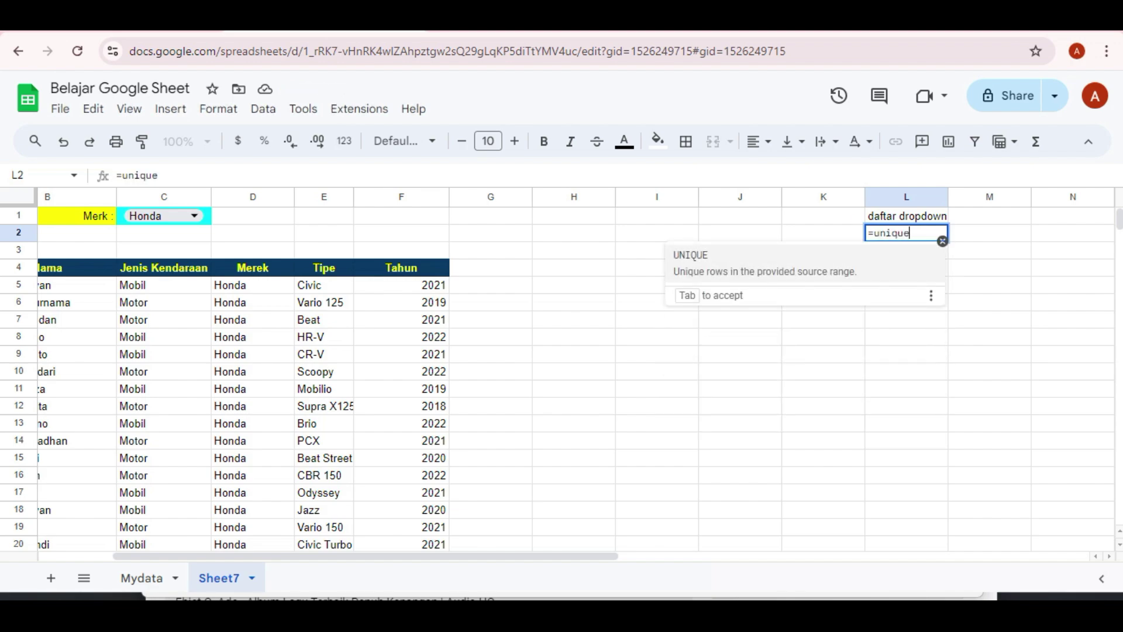
type("(")
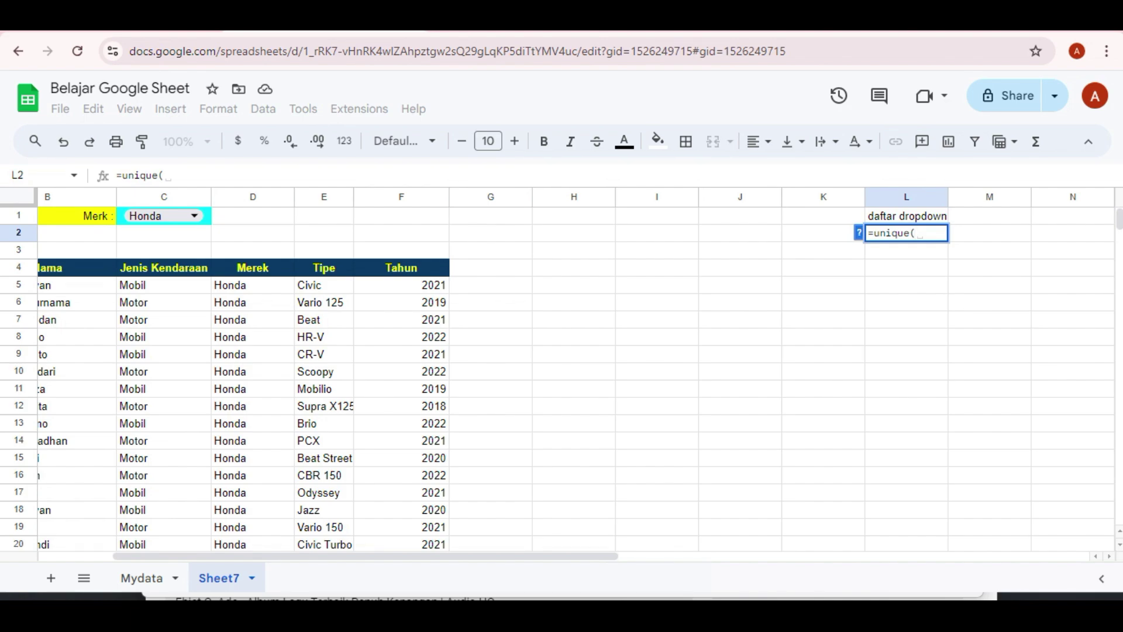
left_click(120, 580)
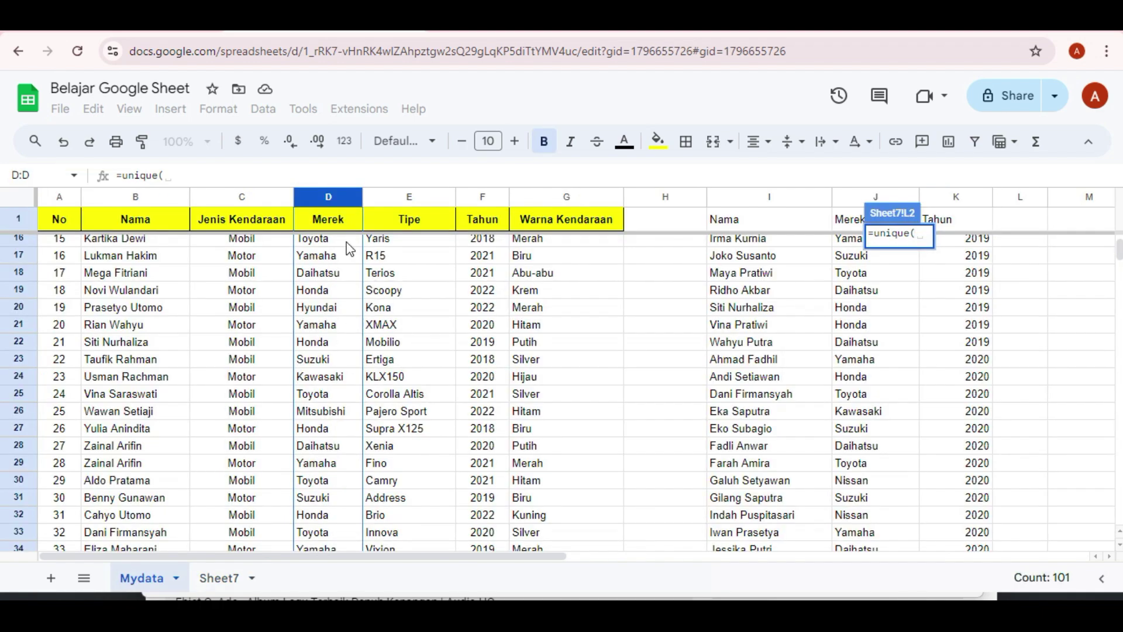
scroll(327, 202, "up", 5)
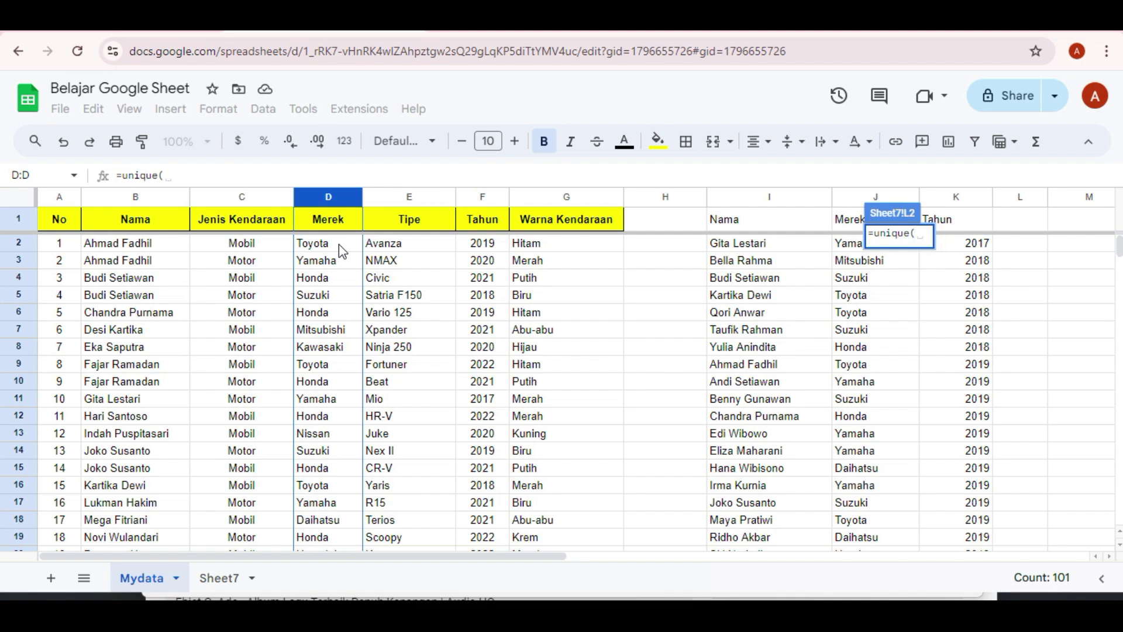
left_click(339, 244)
left_click_drag(339, 244, 337, 402)
left_click(248, 176)
key("BackSpace")
key("BackSpace")
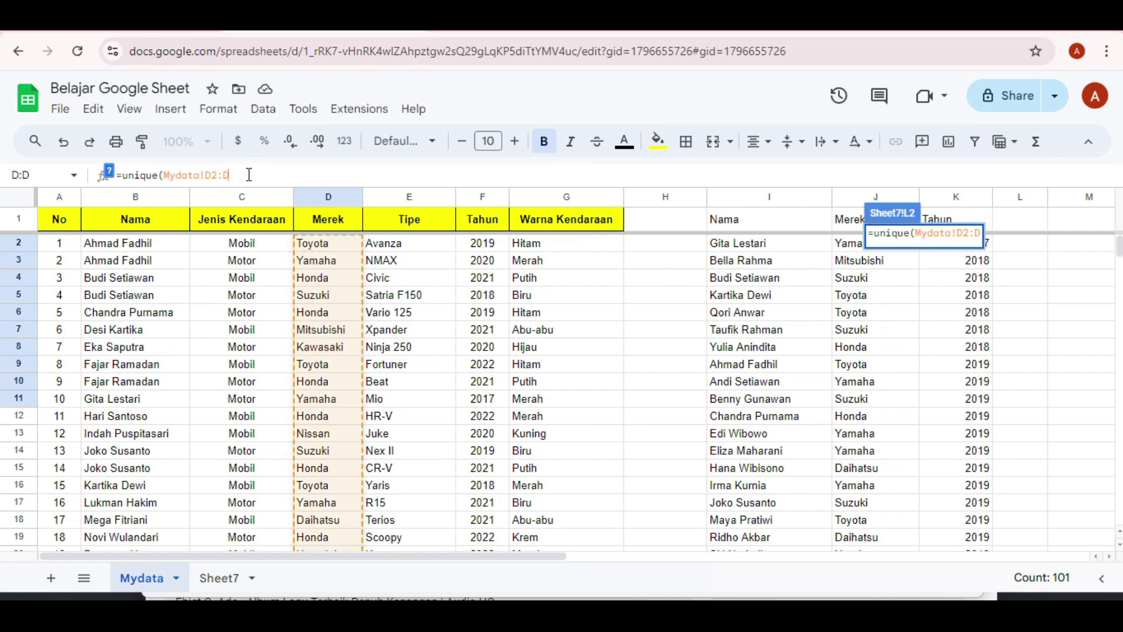
type(")")
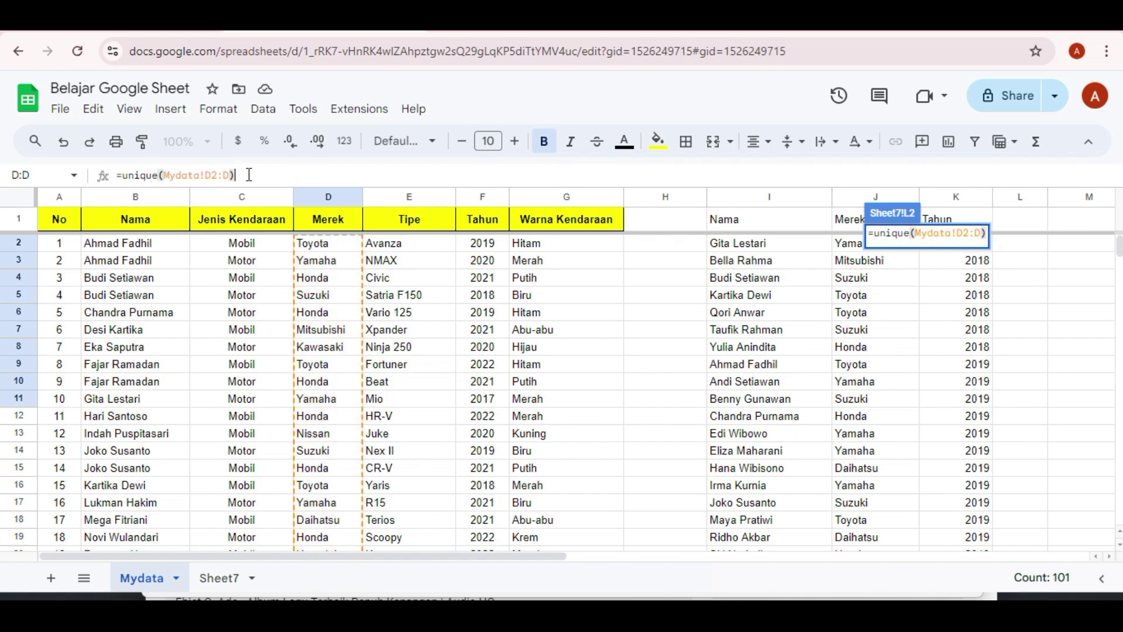
key("Return")
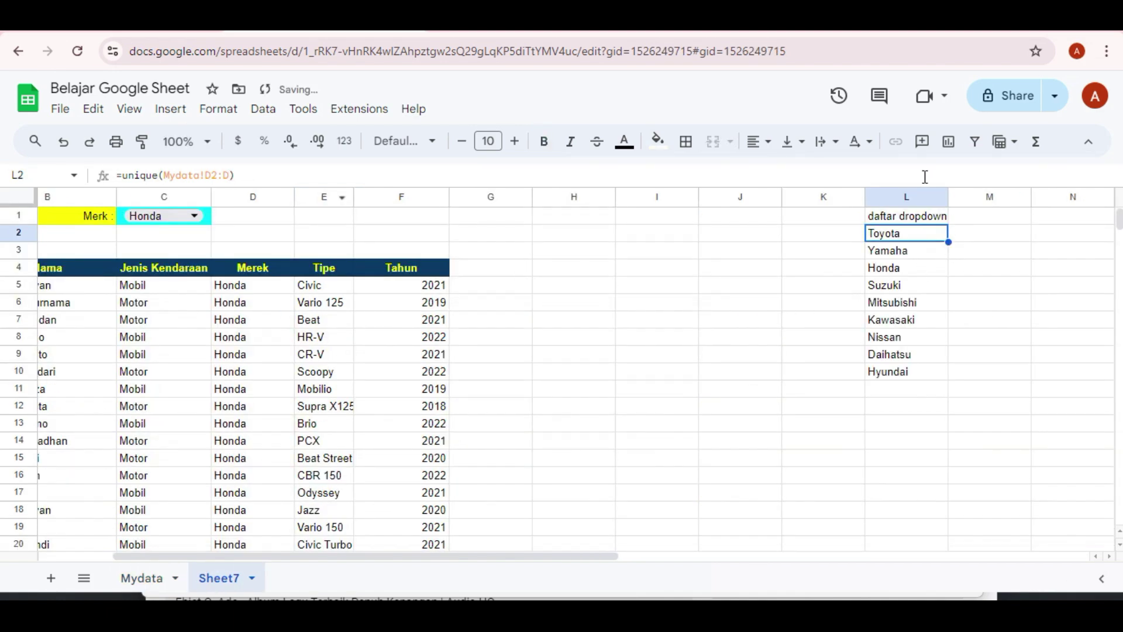
Step: Widen column L so that the "daftar dropdown" heading fits comfortably
left_click_drag(948, 198, 980, 197)
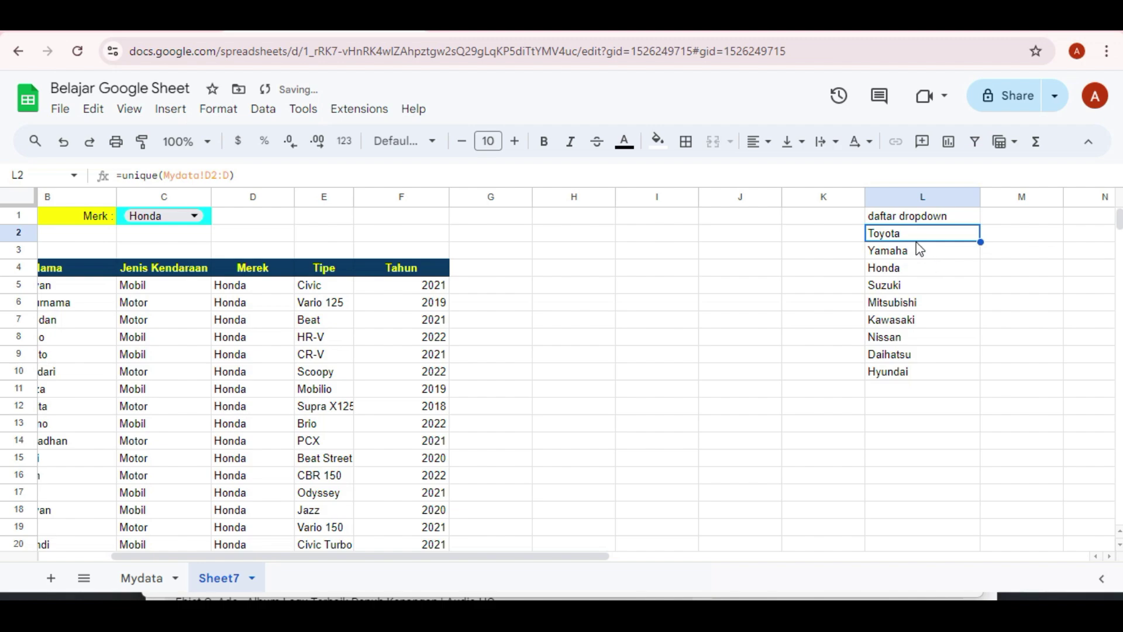
left_click_drag(915, 237, 928, 377)
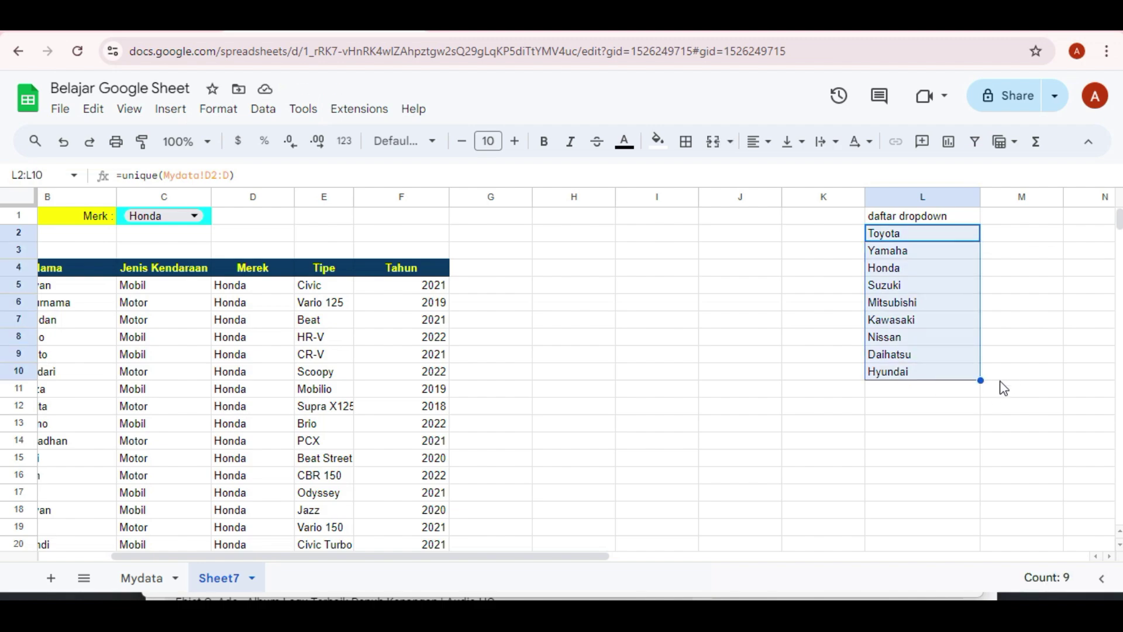
left_click(1041, 377)
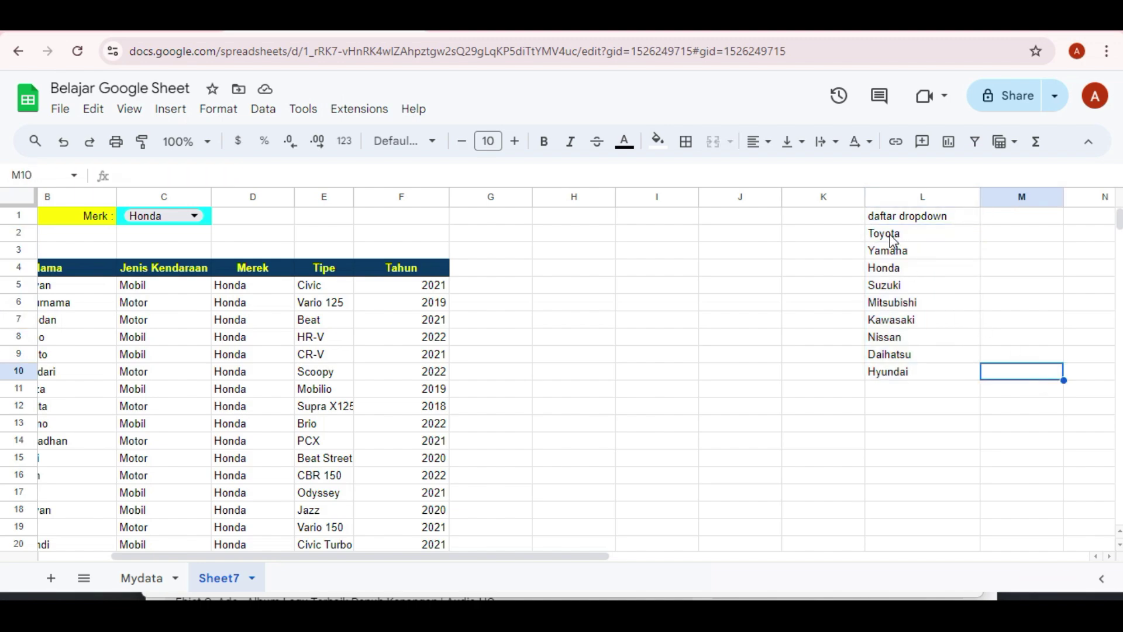
Step: Wrap the L2 formula in SORT so that it reads =sort(unique(Mydata!D2:D))
left_click(912, 238)
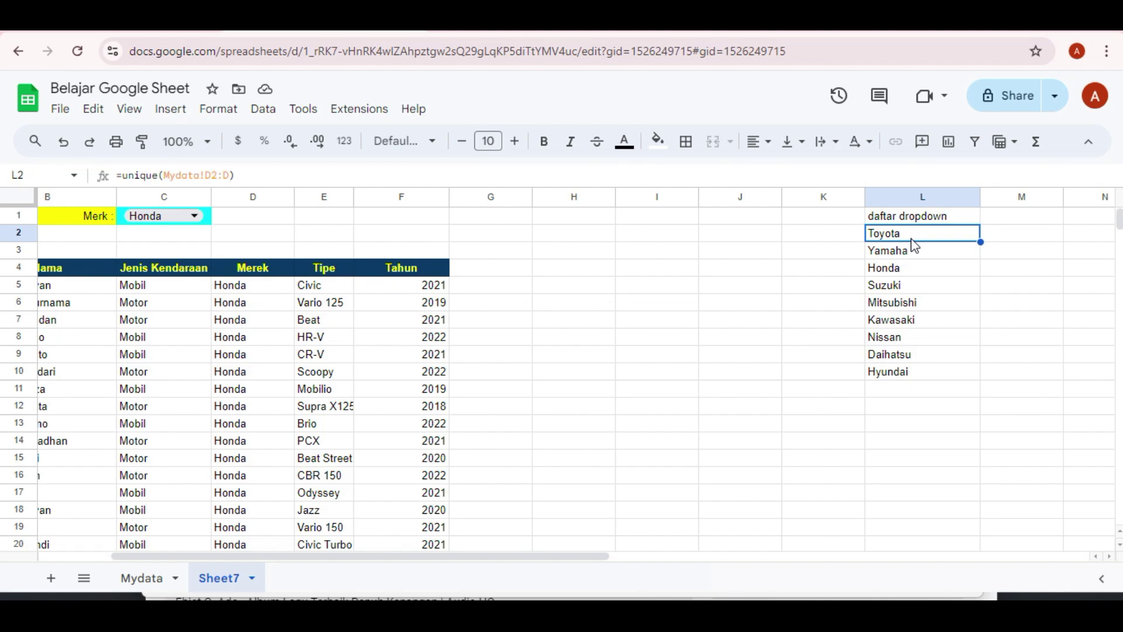
left_click(709, 173)
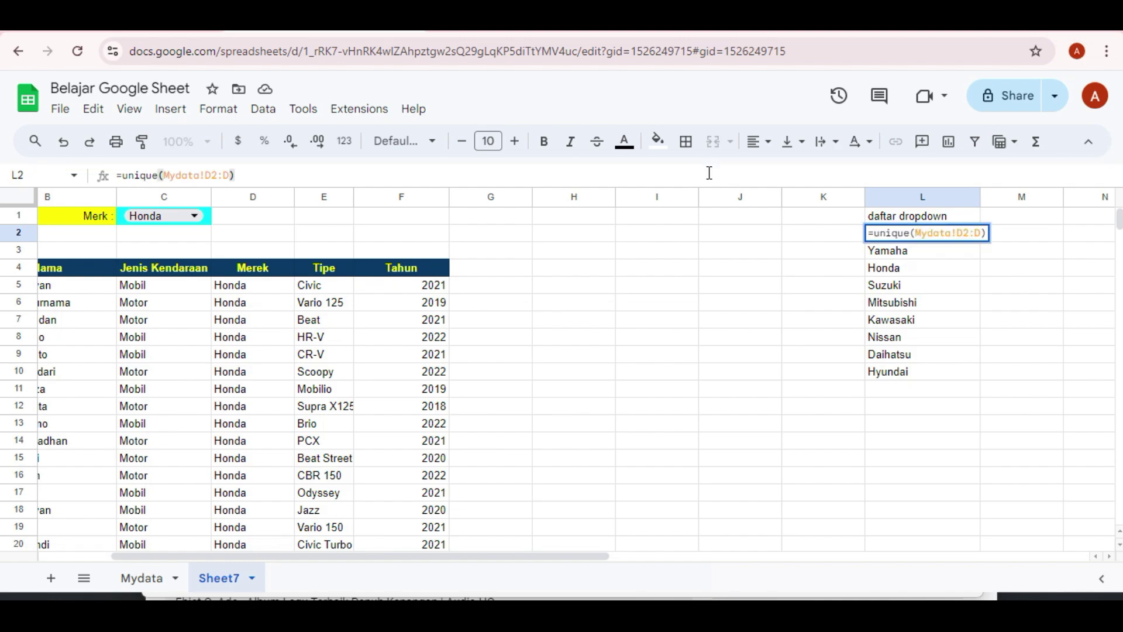
key("Left")
key("Left")
key("Left")
key("Home")
key("Right")
key("Right")
key("Left")
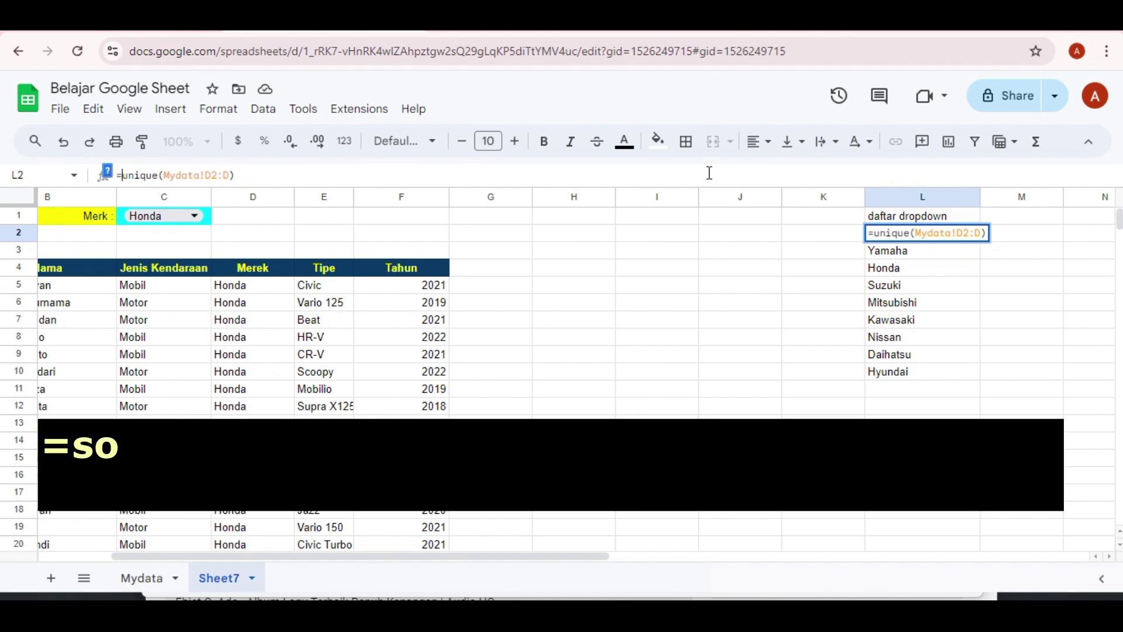
type("sort")
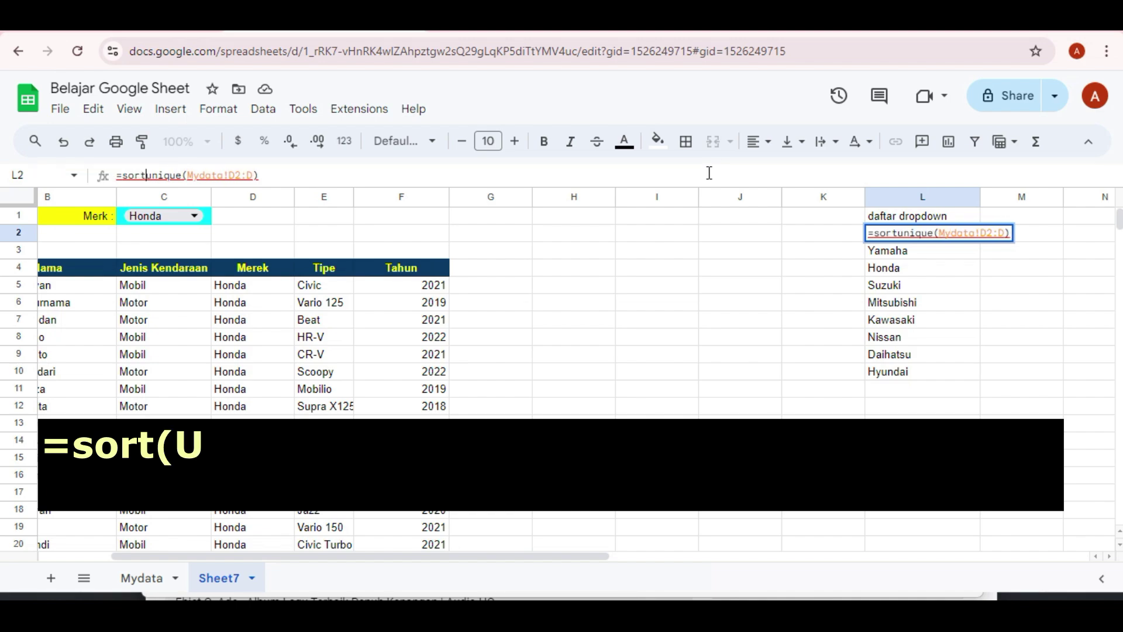
type("(")
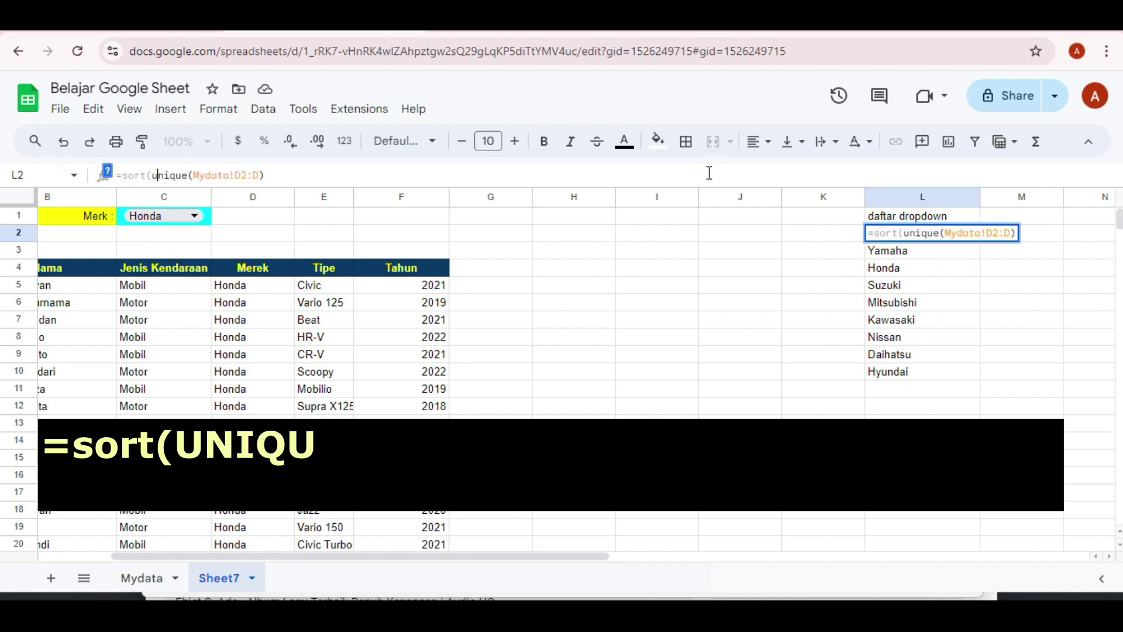
key("Right")
key("Right")
key("Right")
key("Right")
key("Right")
key("Right")
key("Right")
key("Right")
key("Right")
key("Right")
key("Right")
key("Right")
key("Right")
key("Right")
key("Right")
key("Right")
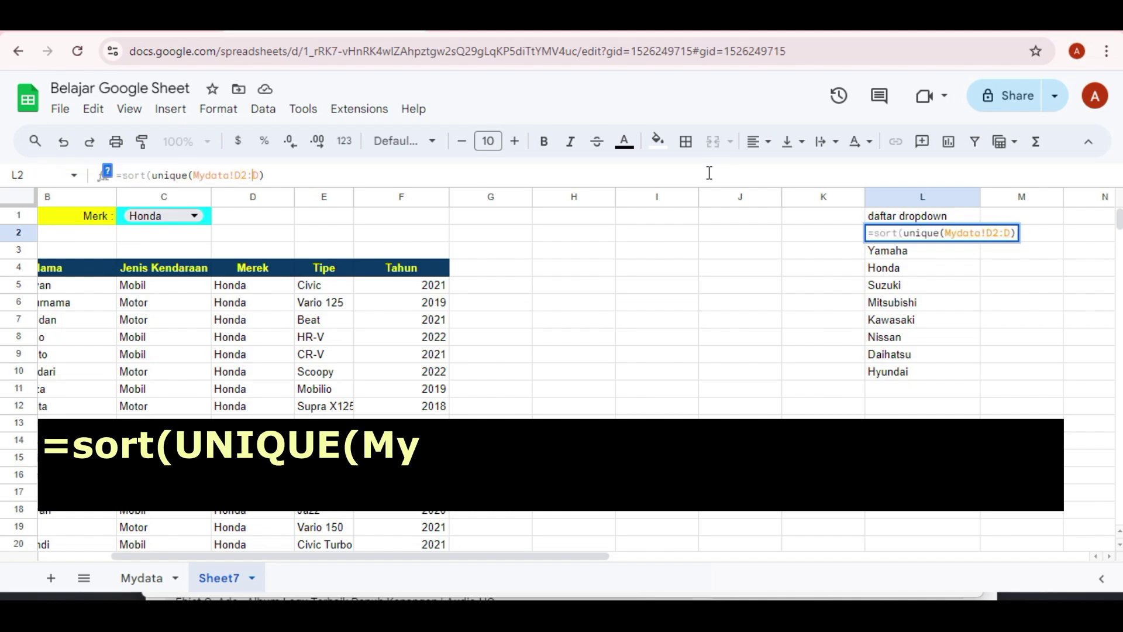
key("Right")
type(")")
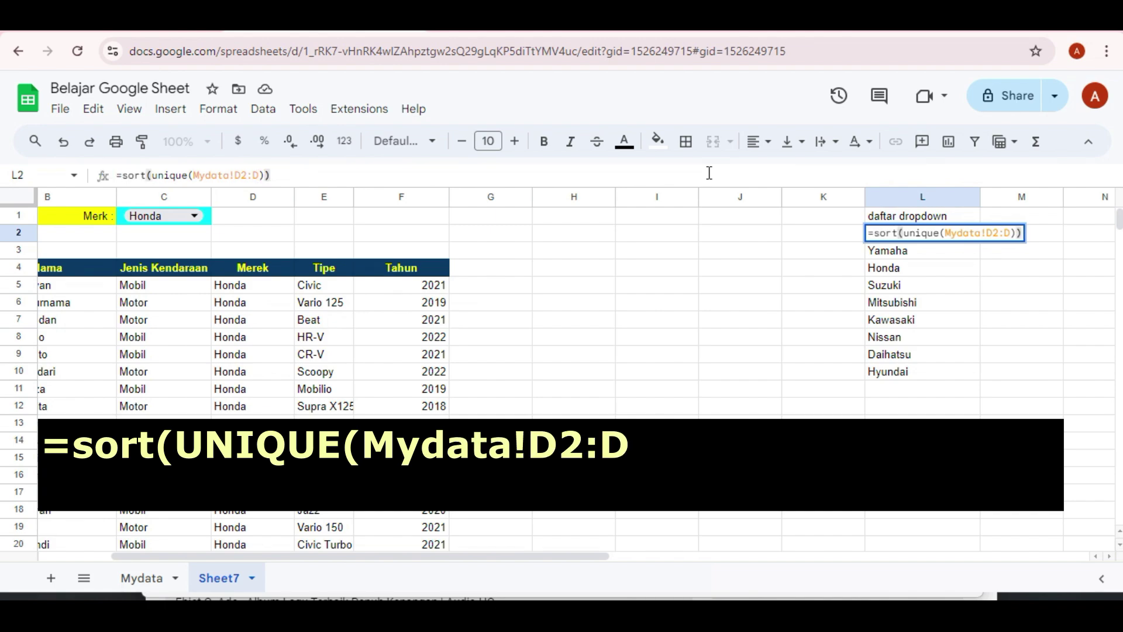
key("Return")
Step: Go through the brand list under the "daftar dropdown" heading, from L2 down to L10, to check its order
key("Up")
key("Up")
key("Down")
key("Down")
key("Down")
key("Down")
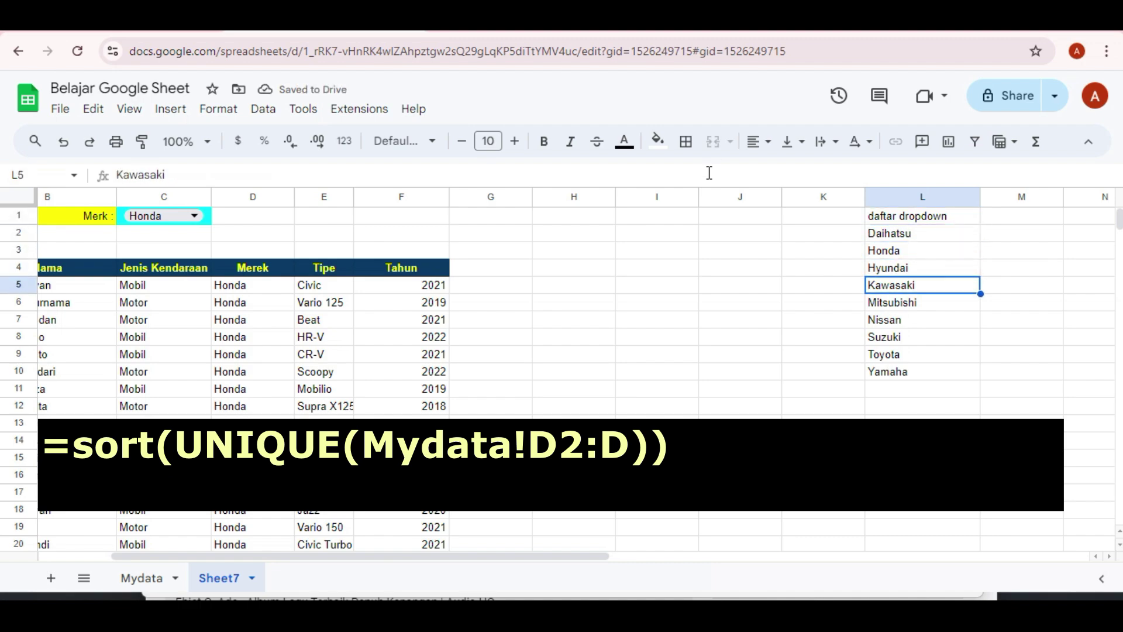
key("Up")
key("Up")
key("Up")
key("Down")
key("Up")
key("Down")
key("Down")
key("Down")
key("Down")
key("Down")
key("Down")
key("Down")
key("Down")
key("Up")
key("Up")
key("Up")
key("Up")
key("Up")
key("Up")
key("Up")
key("Up")
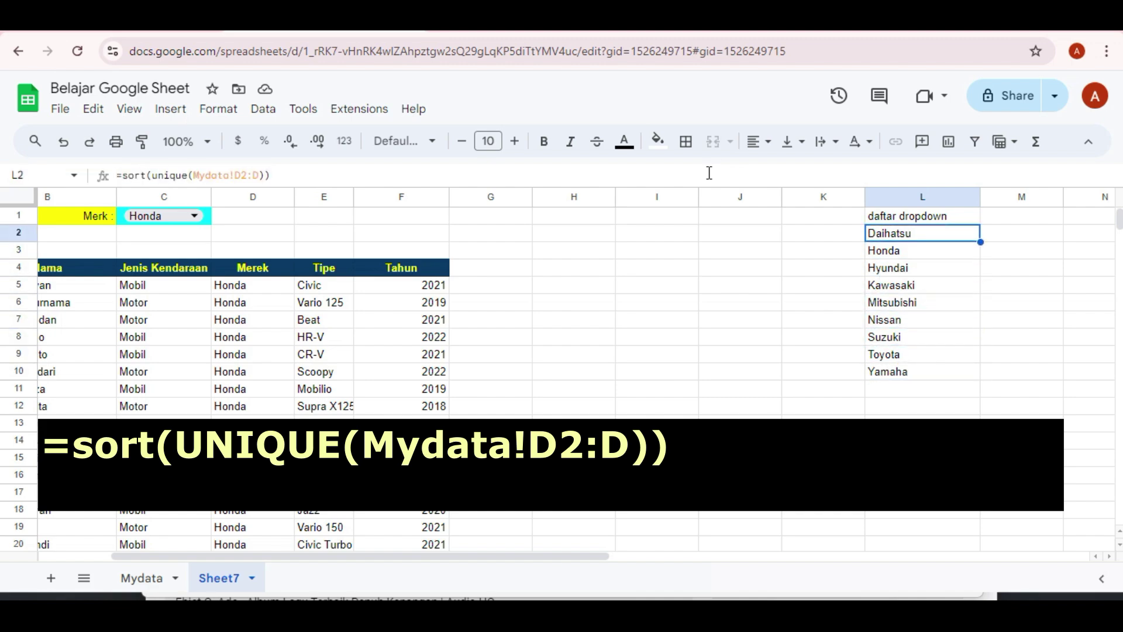
key("shift+Down")
key("shift+Down")
key("shift+Down")
key("shift+Down")
key("shift+Down")
key("shift+Down")
key("shift+Down")
key("shift+Down")
key("shift+Down")
key("shift+Down")
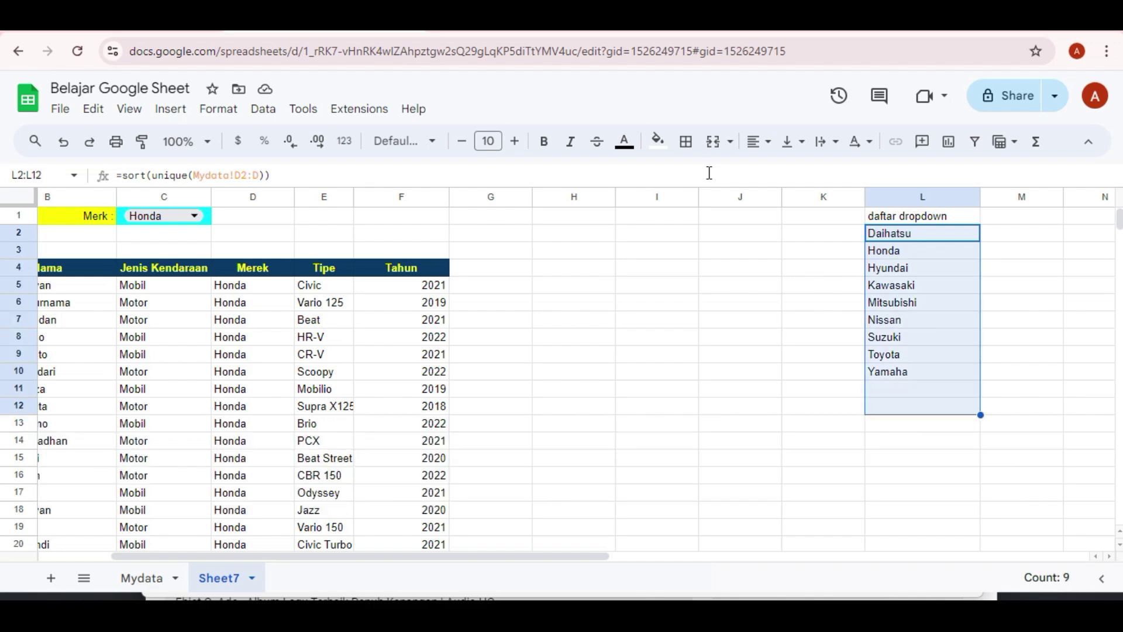
key("shift+Up")
key("shift+Up")
key("shift+Up")
Step: Fill the "daftar dropdown" heading cell L1 with blue
key("Up")
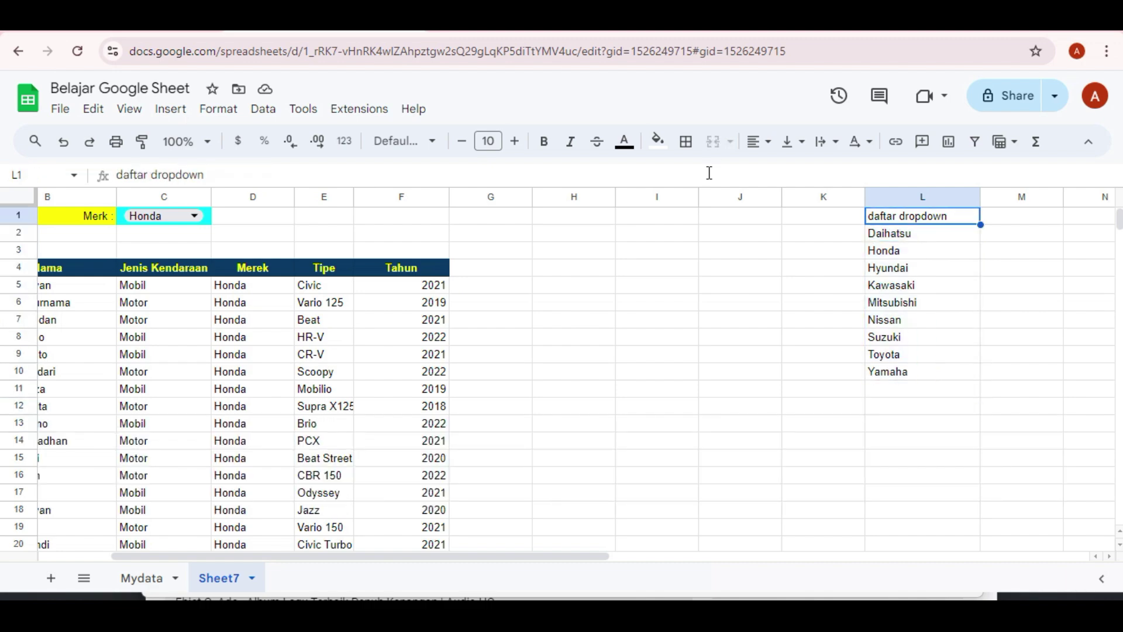
left_click(660, 144)
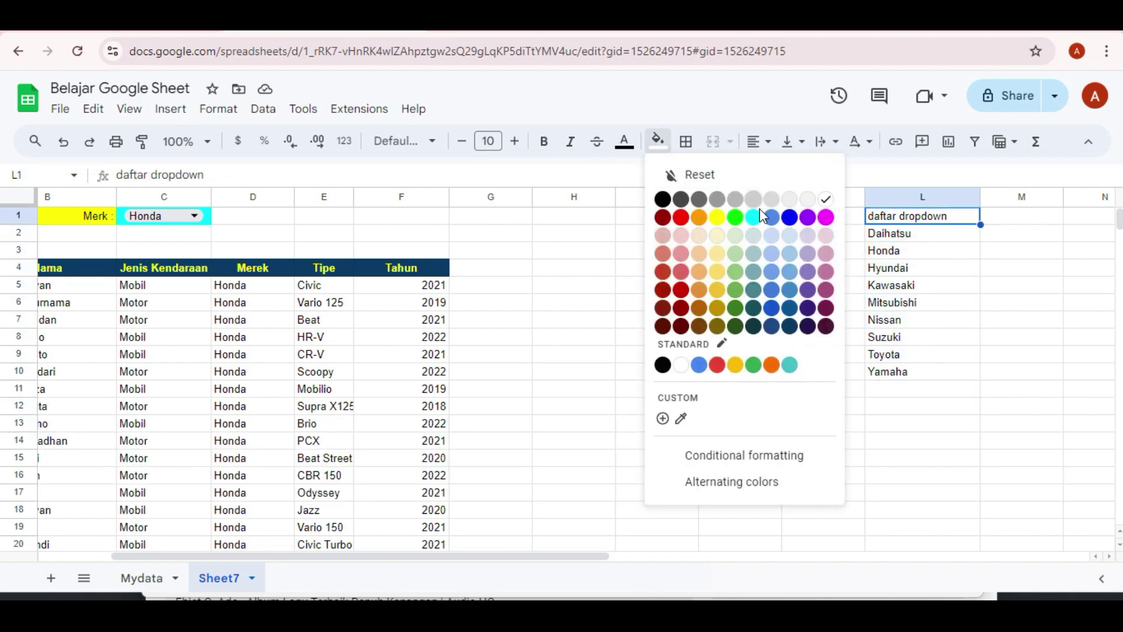
left_click(789, 220)
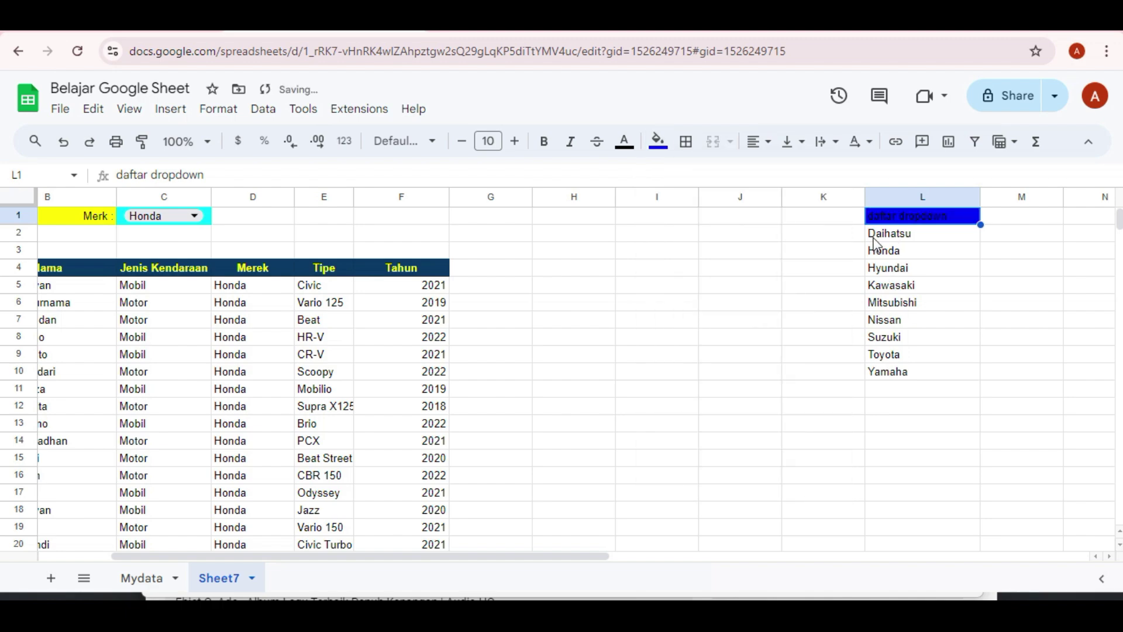
Step: Edit the data validation rule of C1 and change its criterion to Dropdown (from a range)
left_click(747, 220)
key("Left")
key("Left")
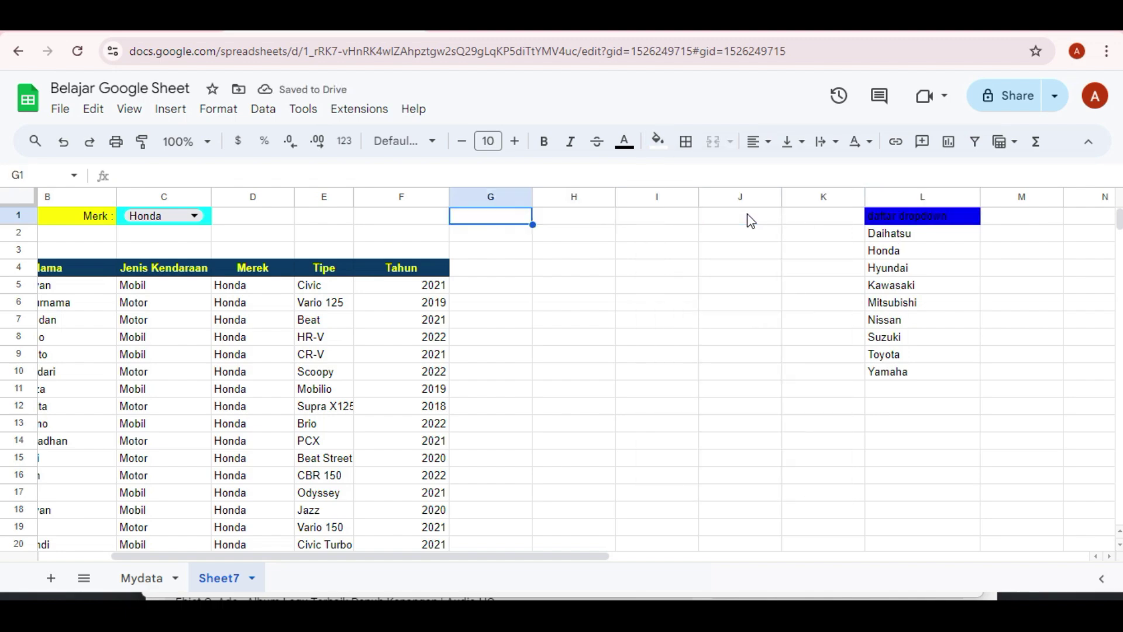
key("Left")
key("Left")
key("Left")
key("Left")
key("Left")
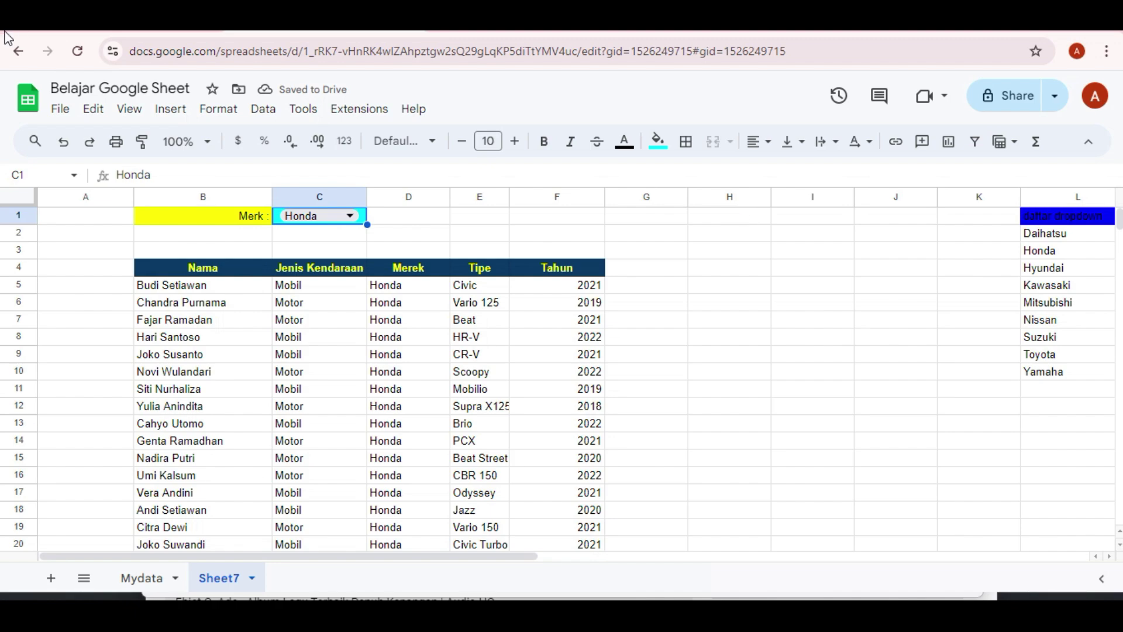
left_click(262, 110)
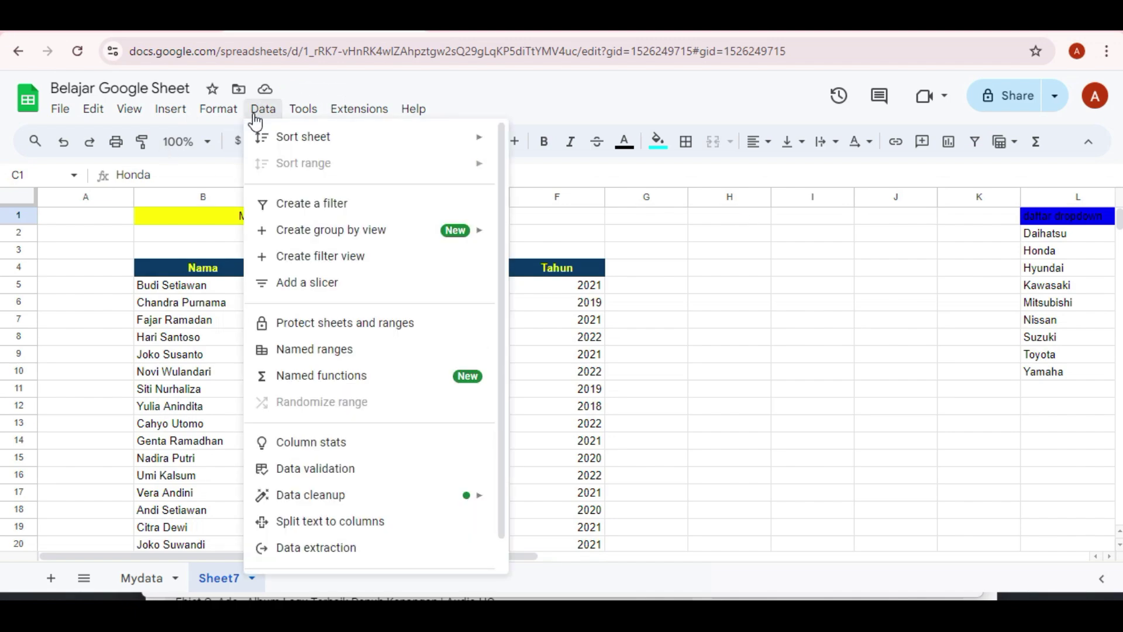
left_click(366, 470)
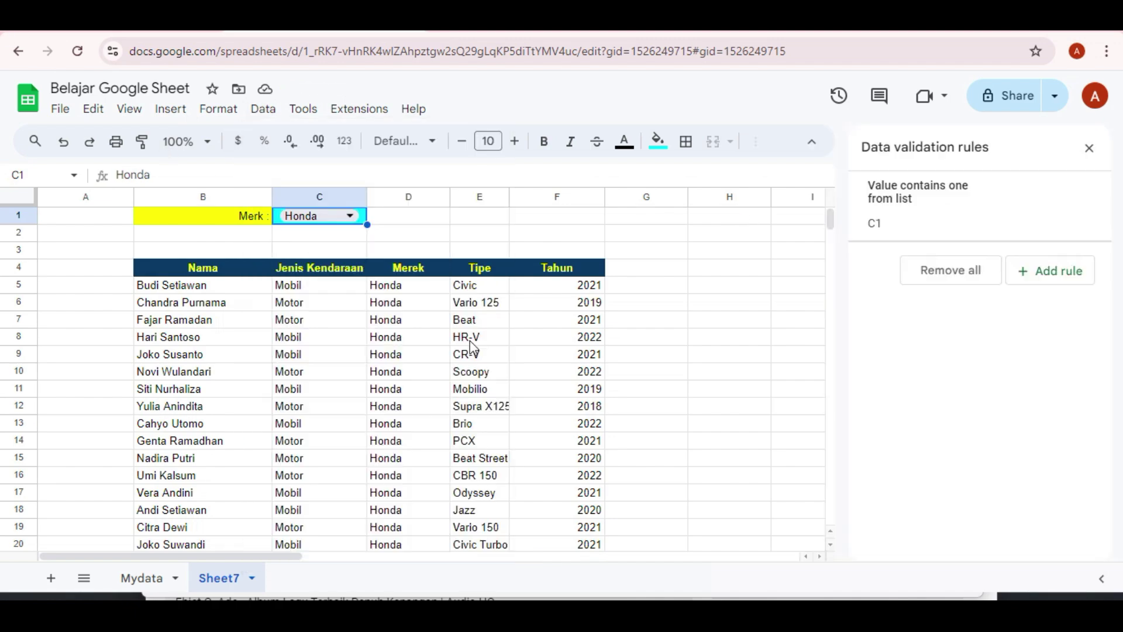
left_click(979, 222)
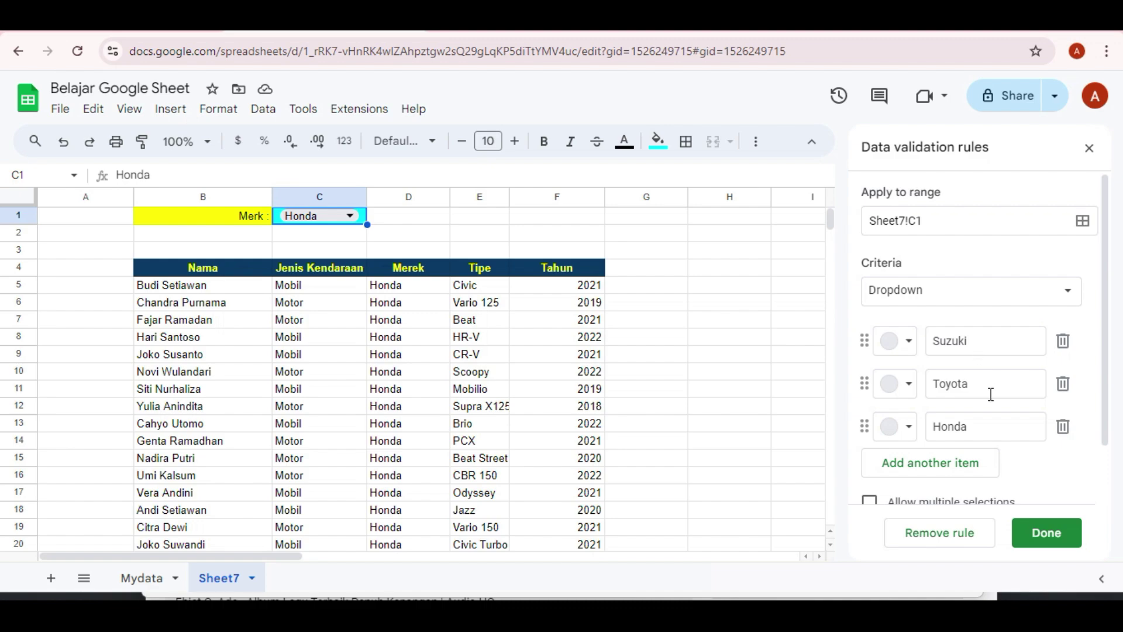
scroll(998, 431, "down", 1)
scroll(986, 371, "up", 1)
left_click(1066, 293)
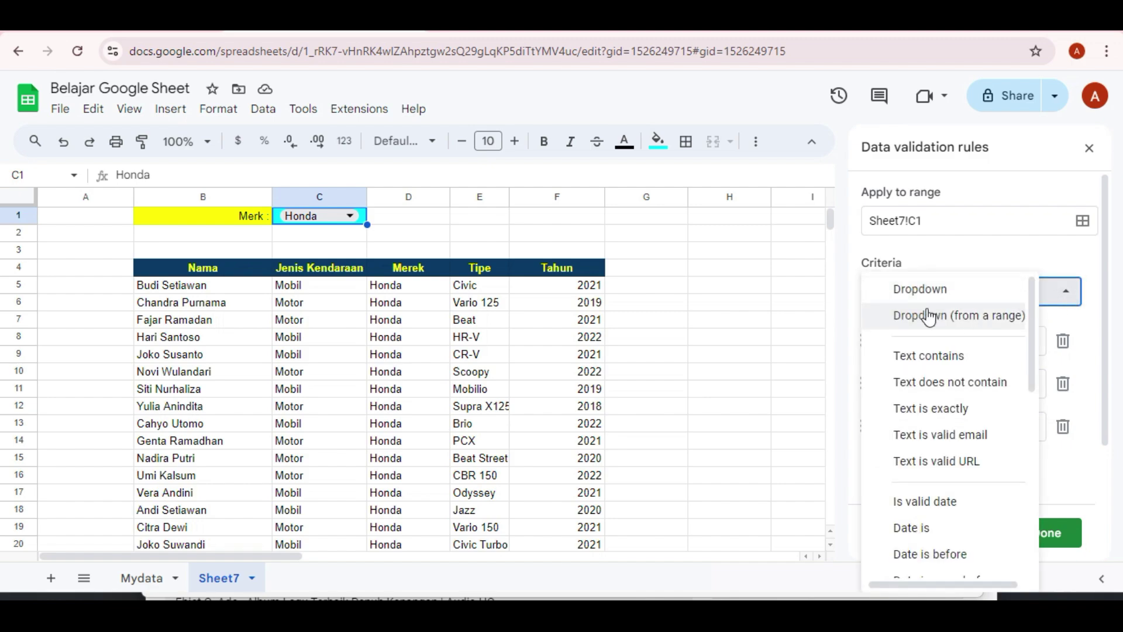
left_click(960, 316)
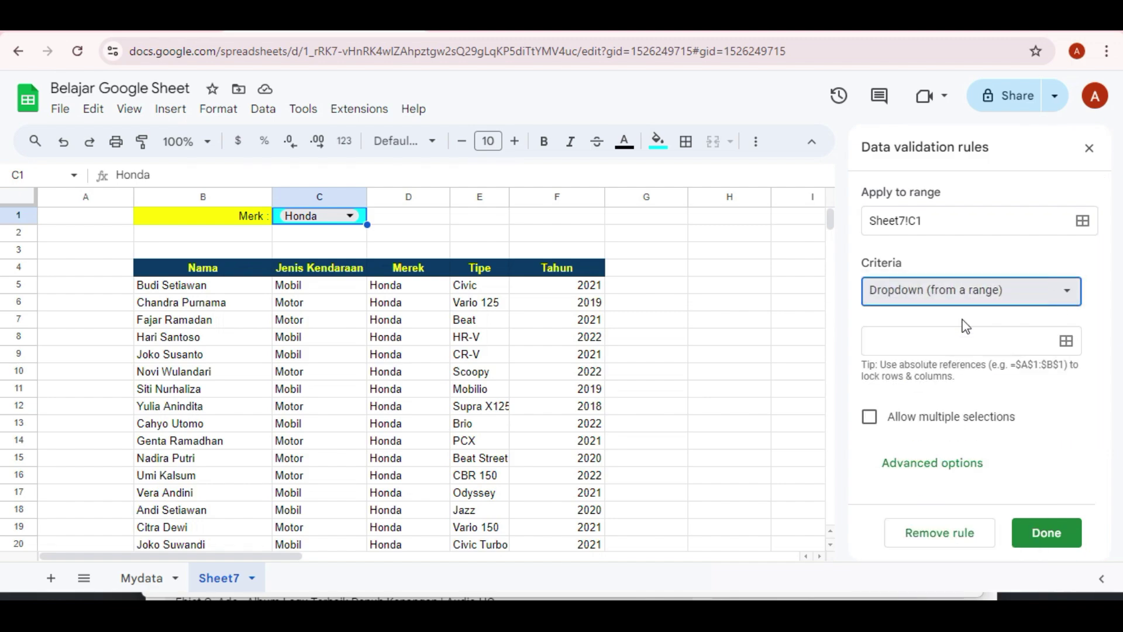
Step: Set the source range of C1's dropdown to the open-ended range Sheet7!L2:L
left_click(993, 344)
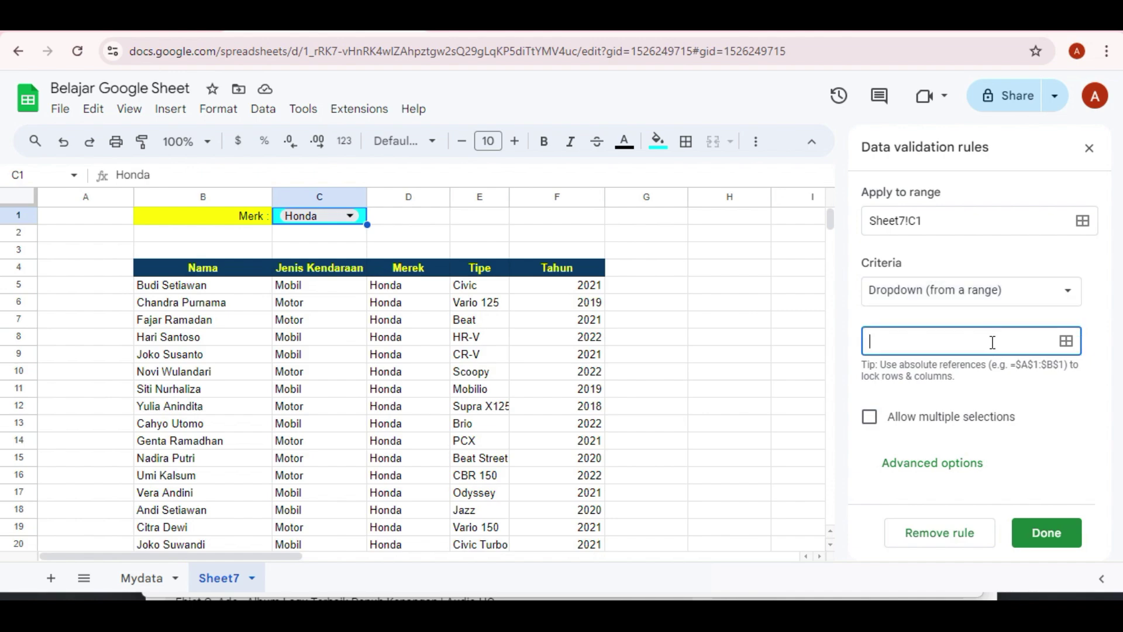
left_click(1070, 348)
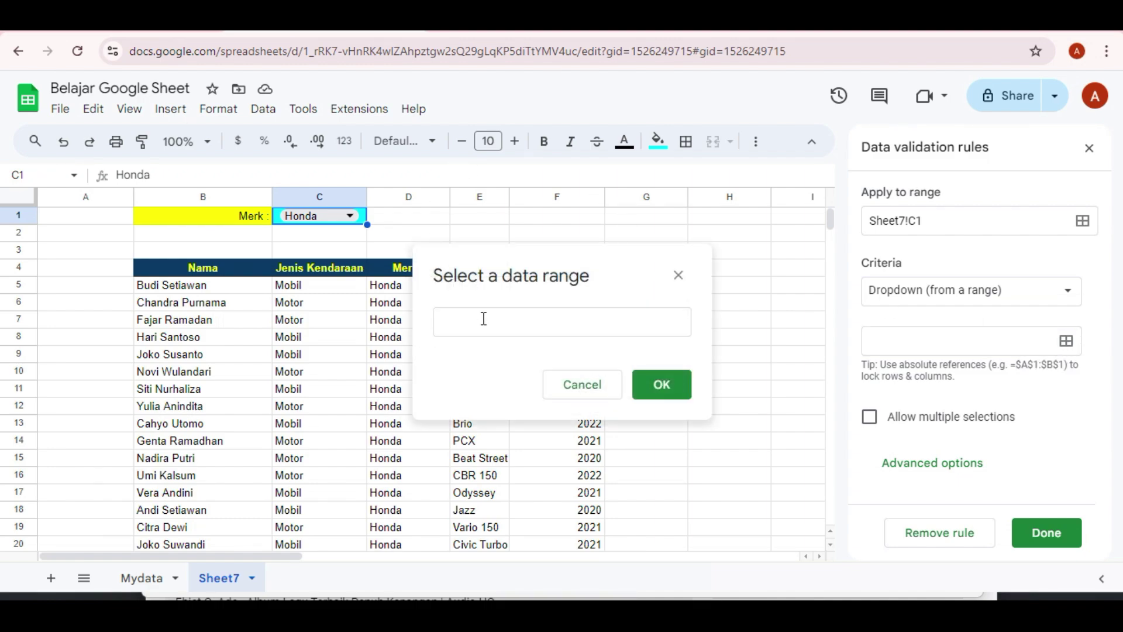
left_click(491, 319)
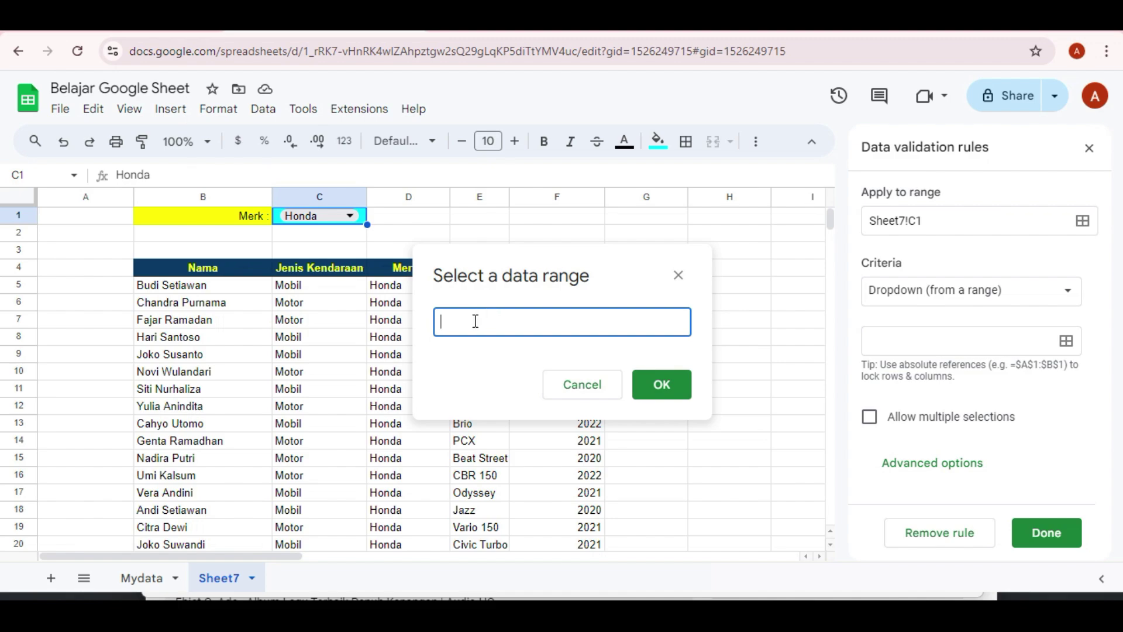
left_click_drag(237, 559, 444, 537)
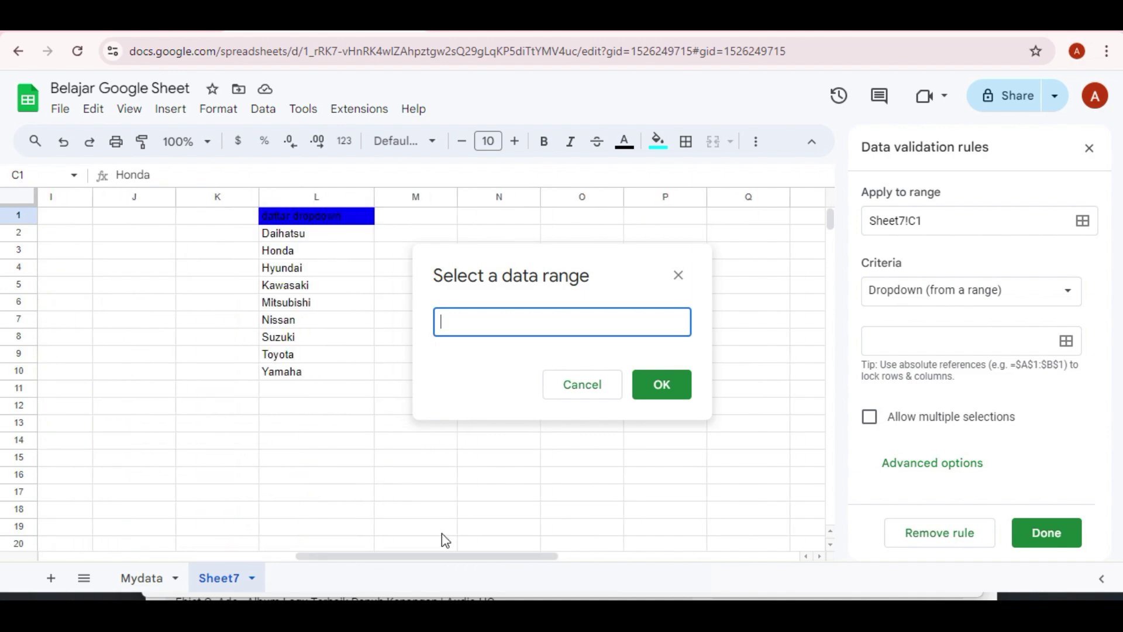
left_click(299, 240)
left_click_drag(298, 243, 310, 379)
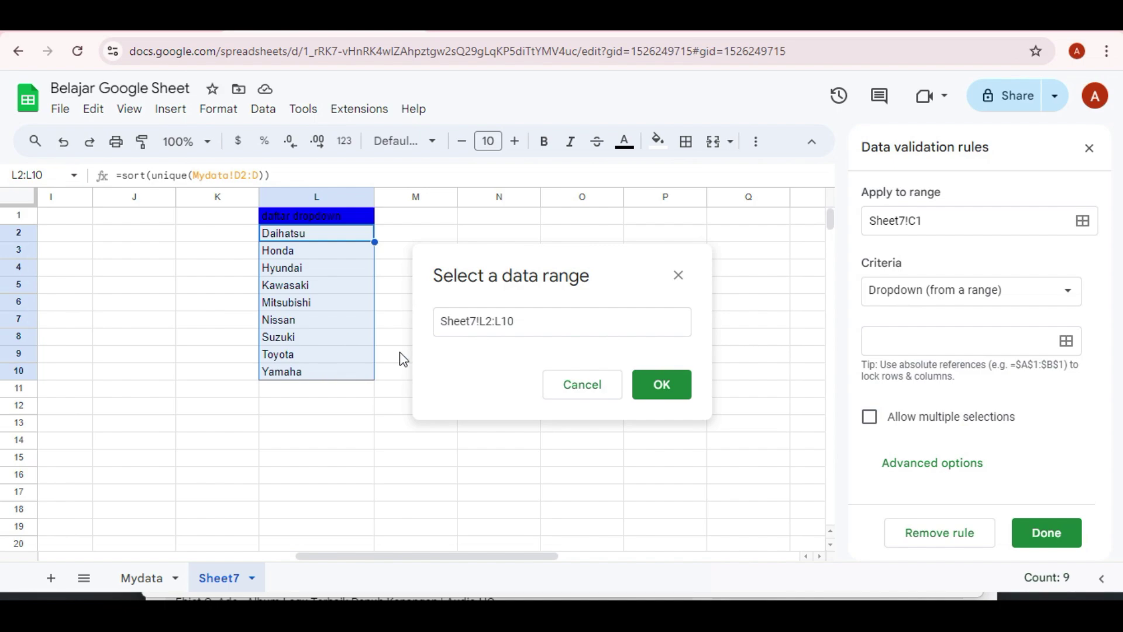
left_click(538, 330)
key("BackSpace")
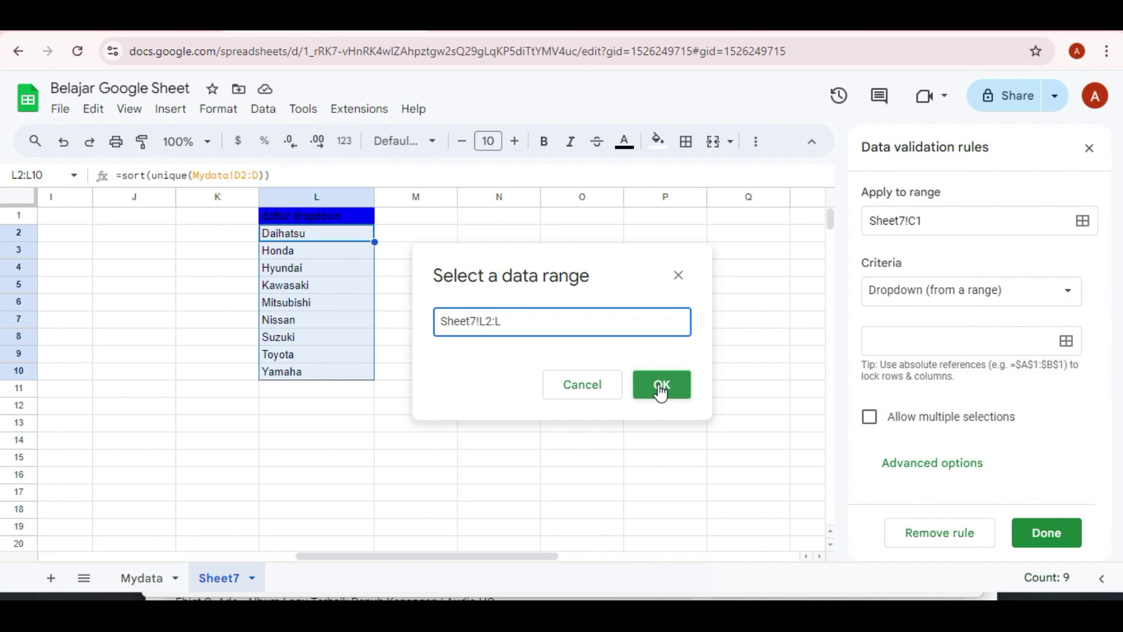
left_click(660, 388)
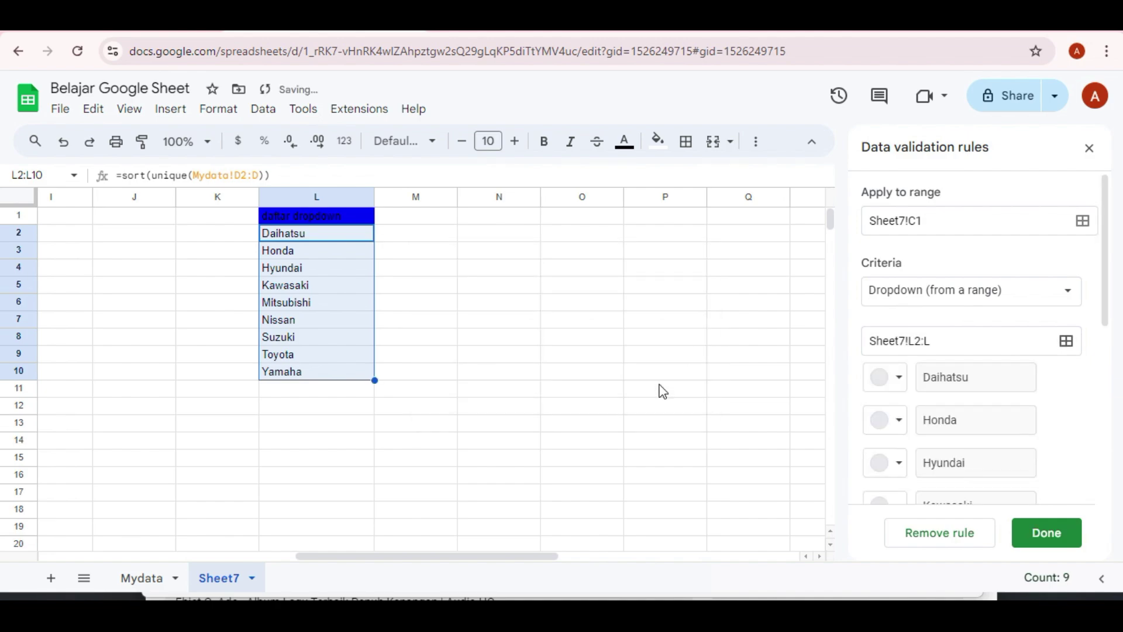
Step: Compare the Arrow and Plain text display styles for C1's dropdown, choose Arrow, and save the validation rule
scroll(1078, 494, "down", 5)
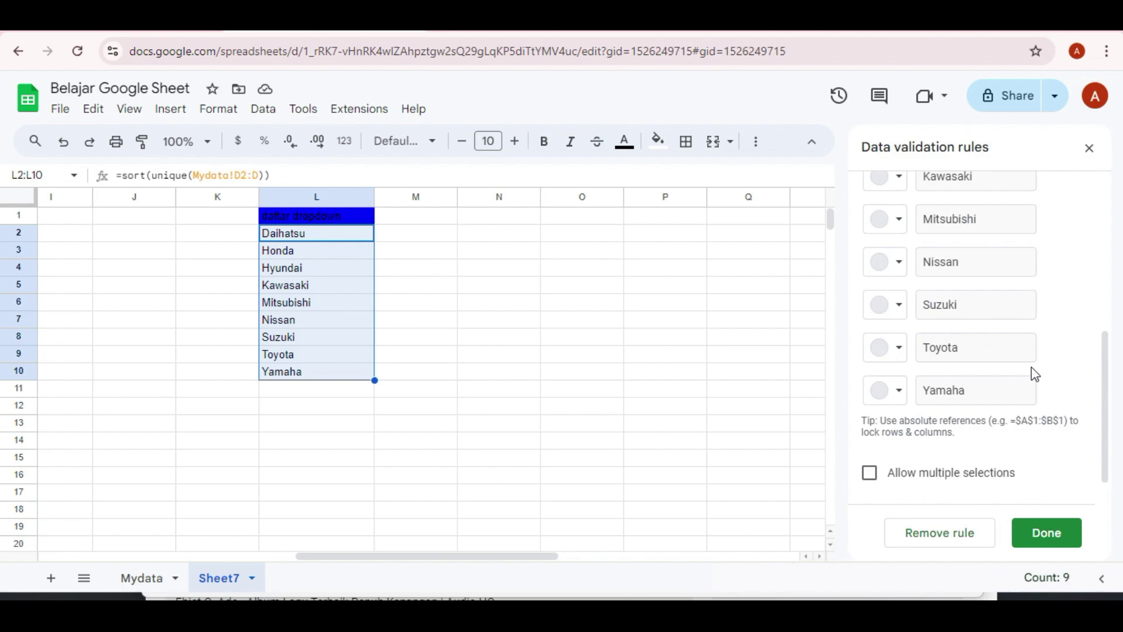
scroll(1023, 378, "down", 1)
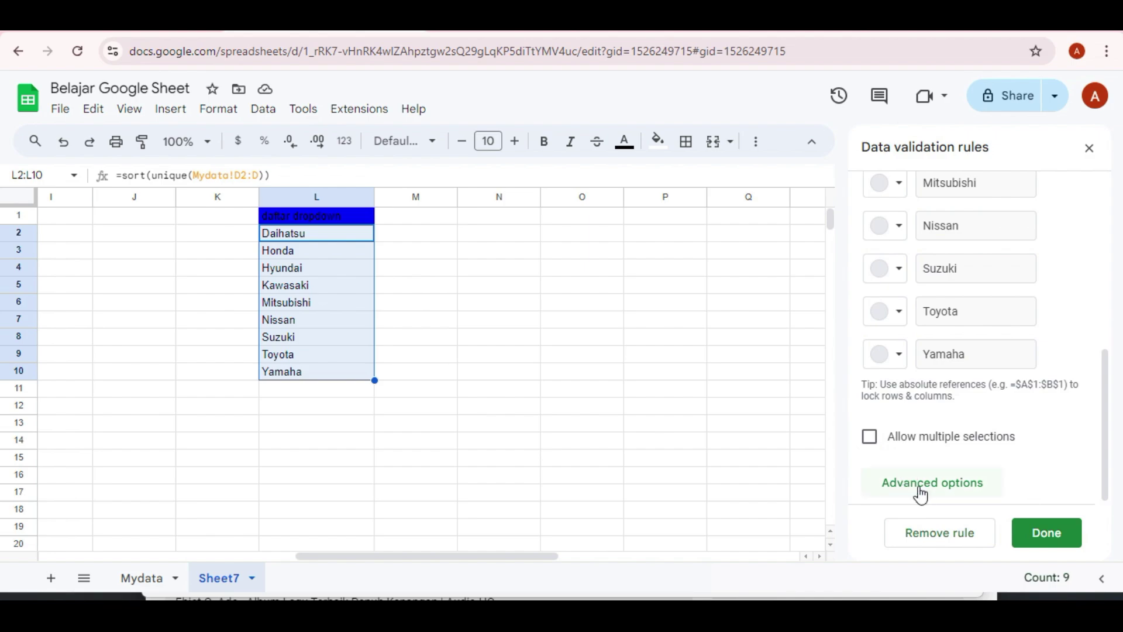
left_click(955, 490)
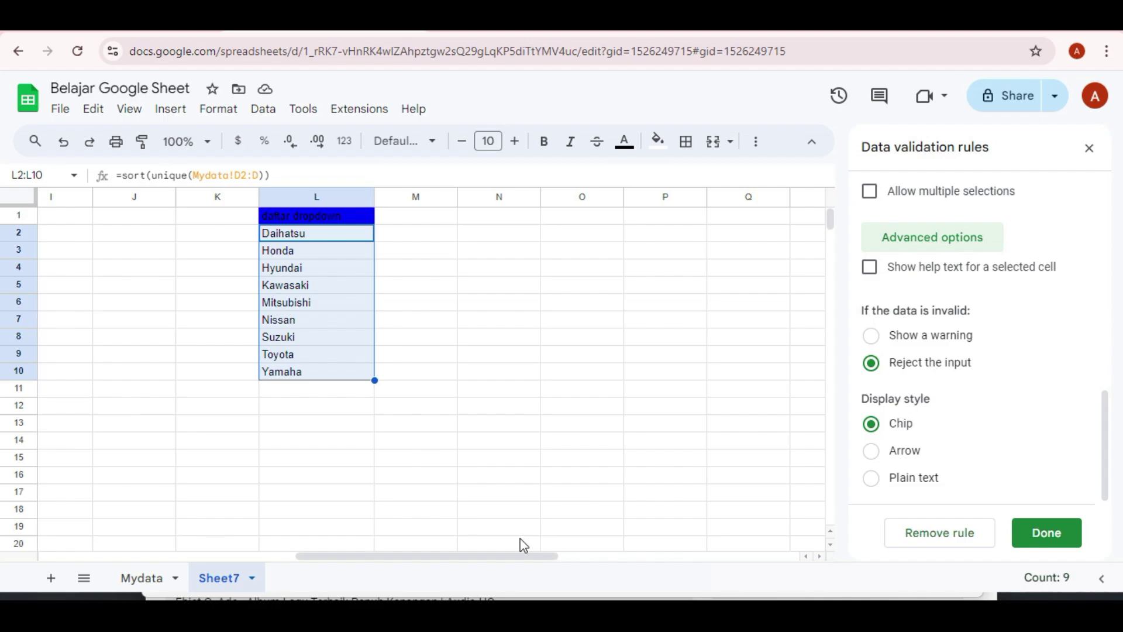
left_click_drag(506, 555, 207, 514)
left_click(871, 451)
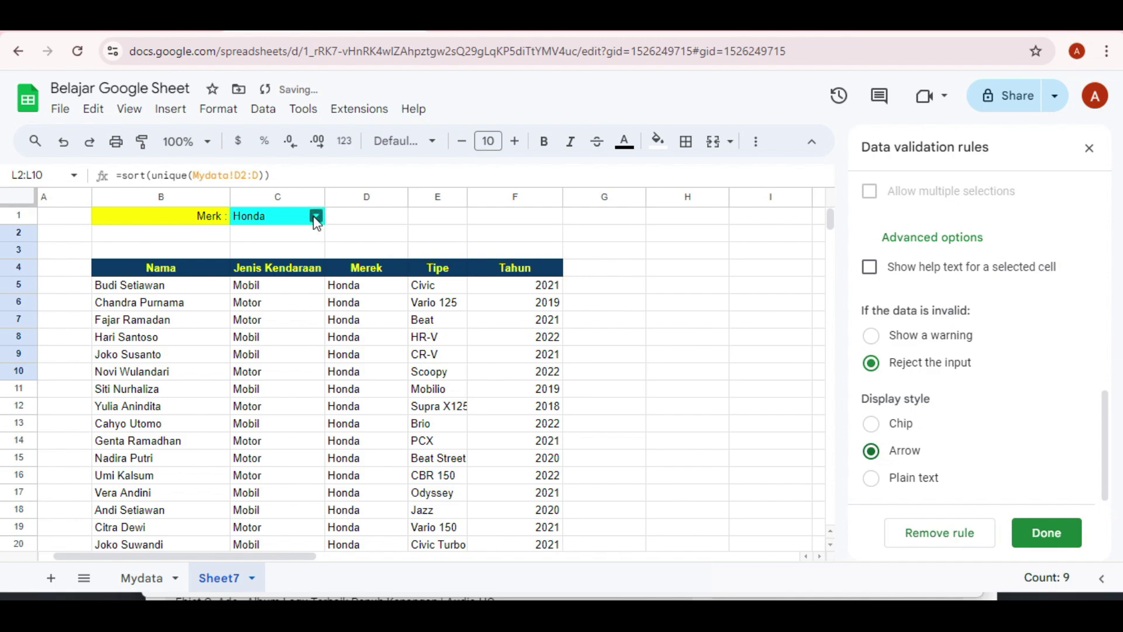
left_click(869, 480)
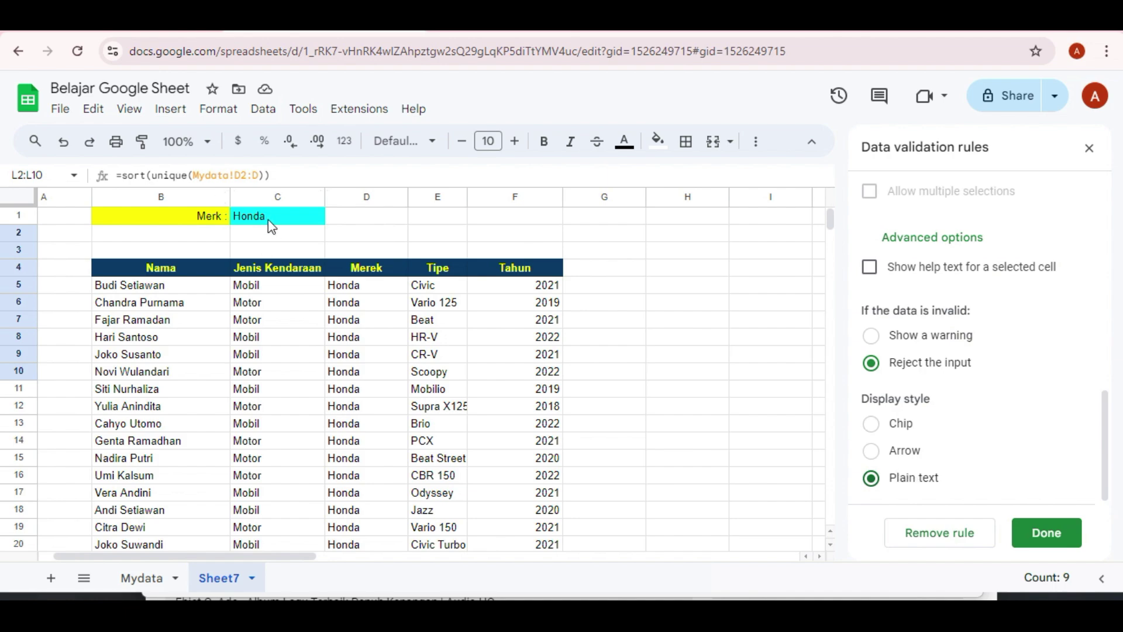
left_click(876, 454)
left_click(1034, 541)
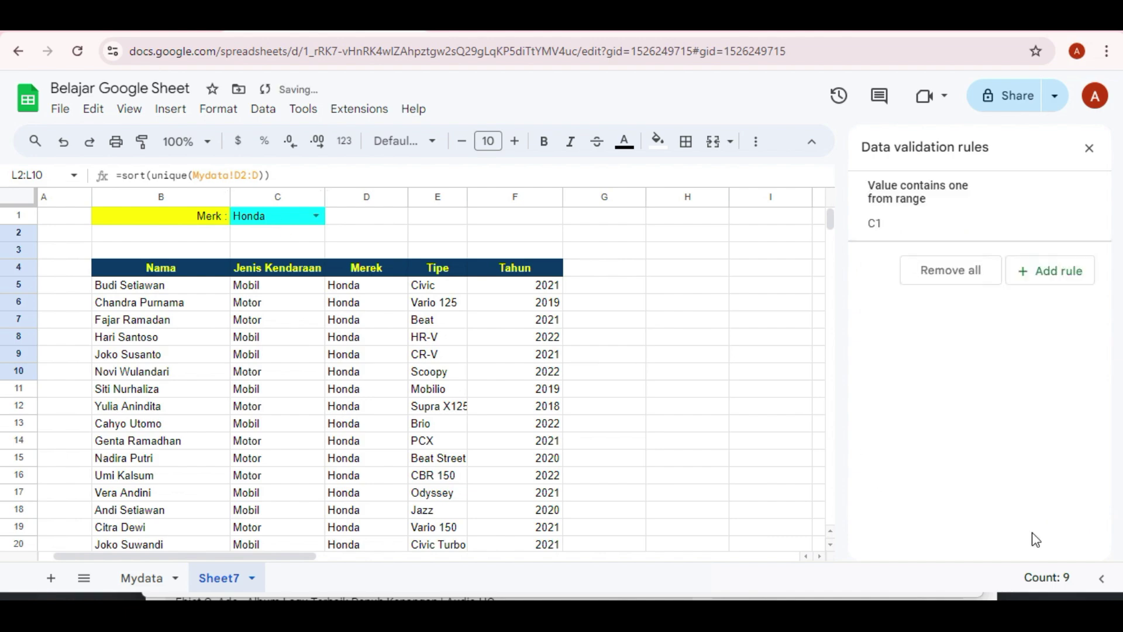
left_click(1086, 151)
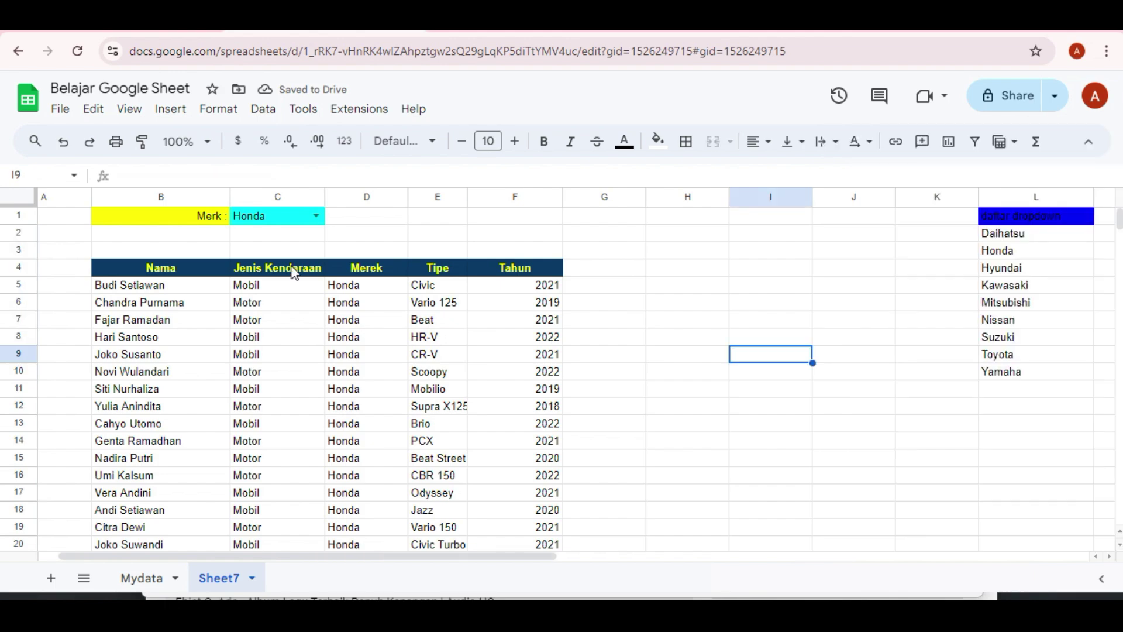
Step: Test C1's brand dropdown by choosing Kawasaki, Nissan, Suzuki, Toyota and Yamaha in turn
left_click(316, 217)
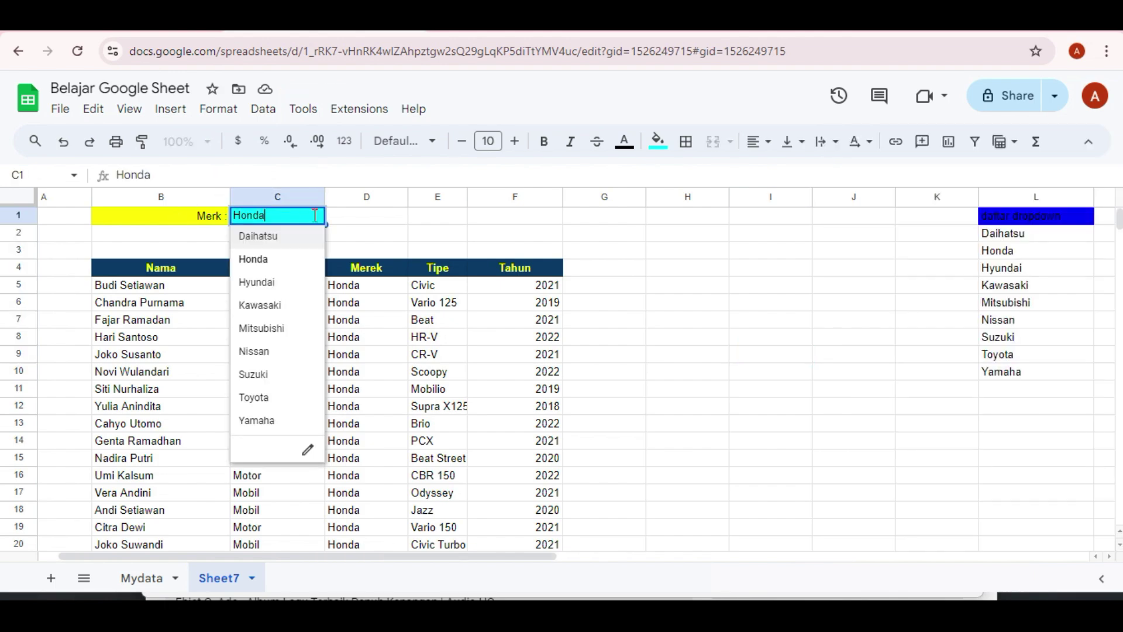
left_click(277, 304)
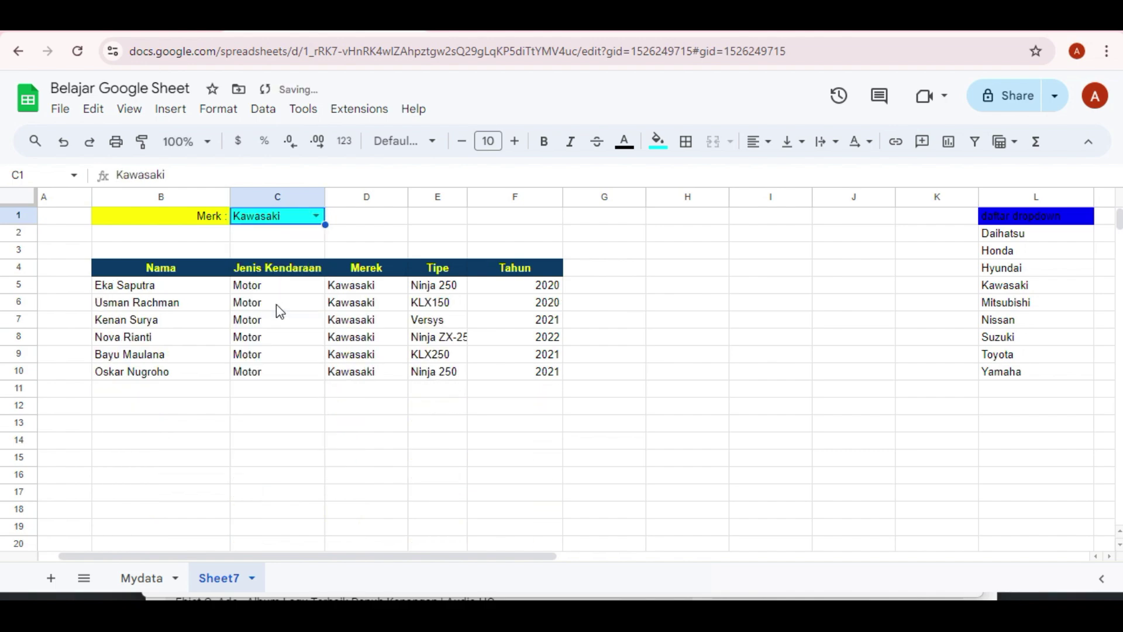
left_click(316, 215)
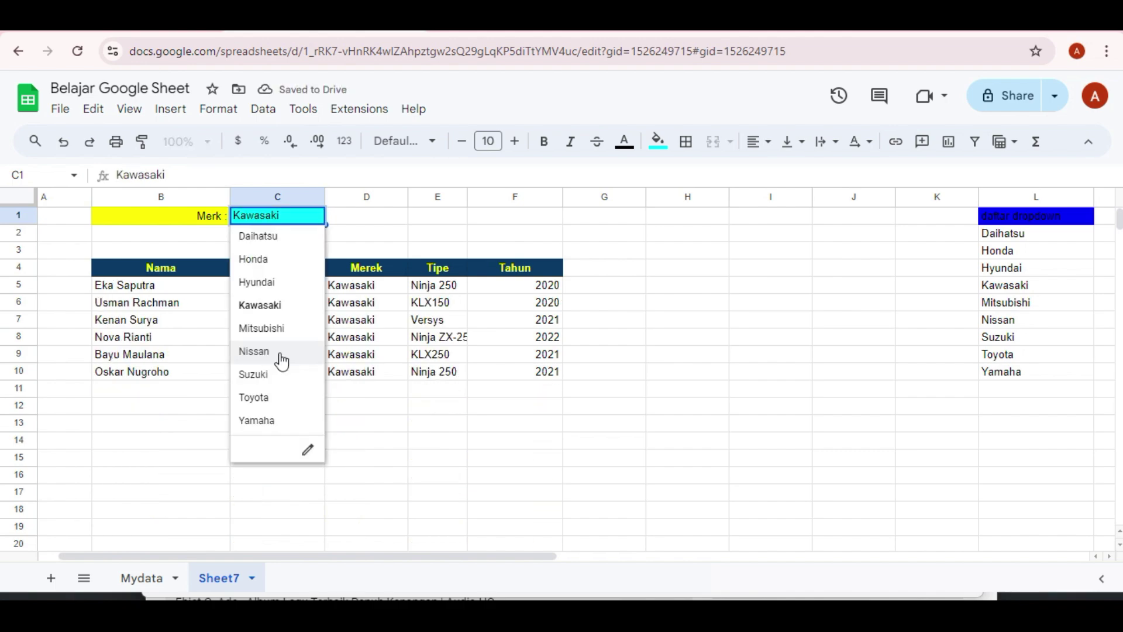
left_click(282, 353)
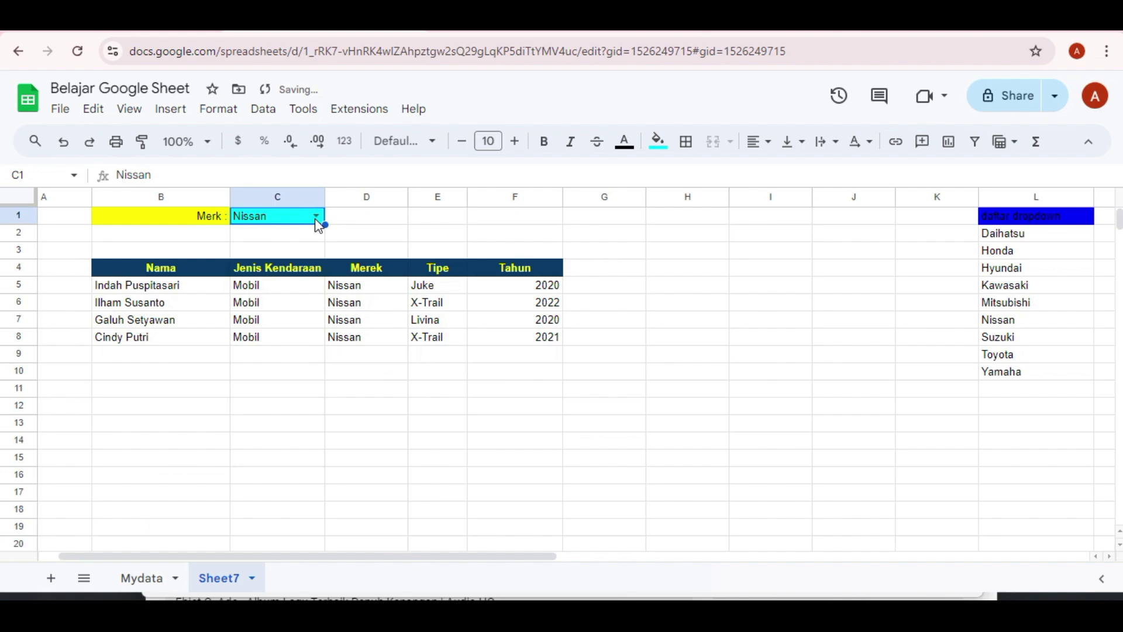
left_click(315, 218)
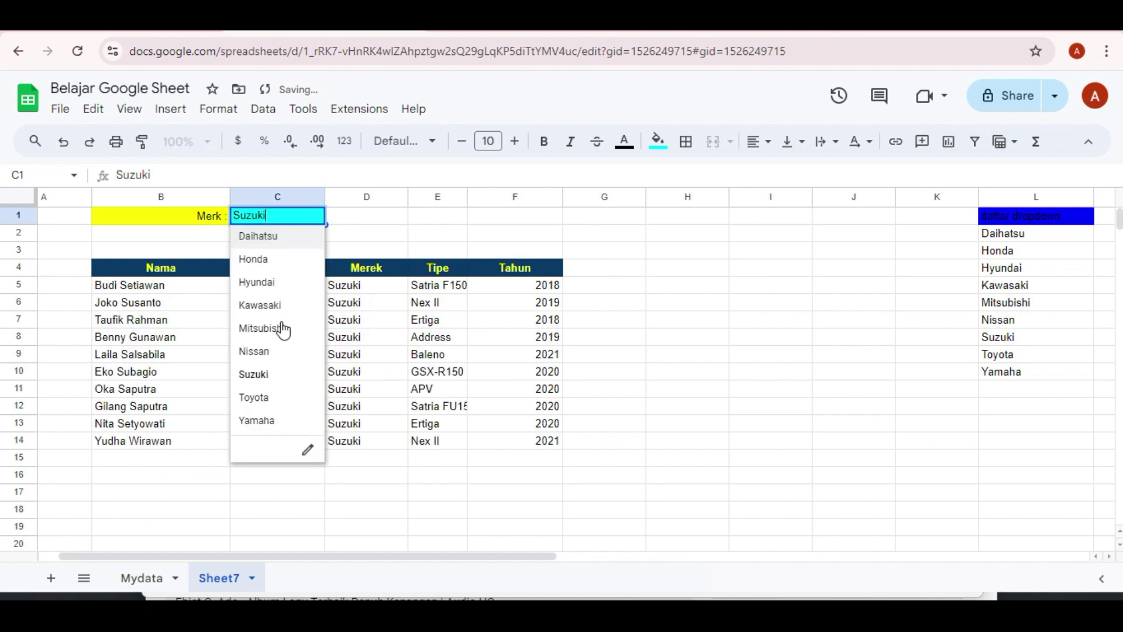
left_click(271, 404)
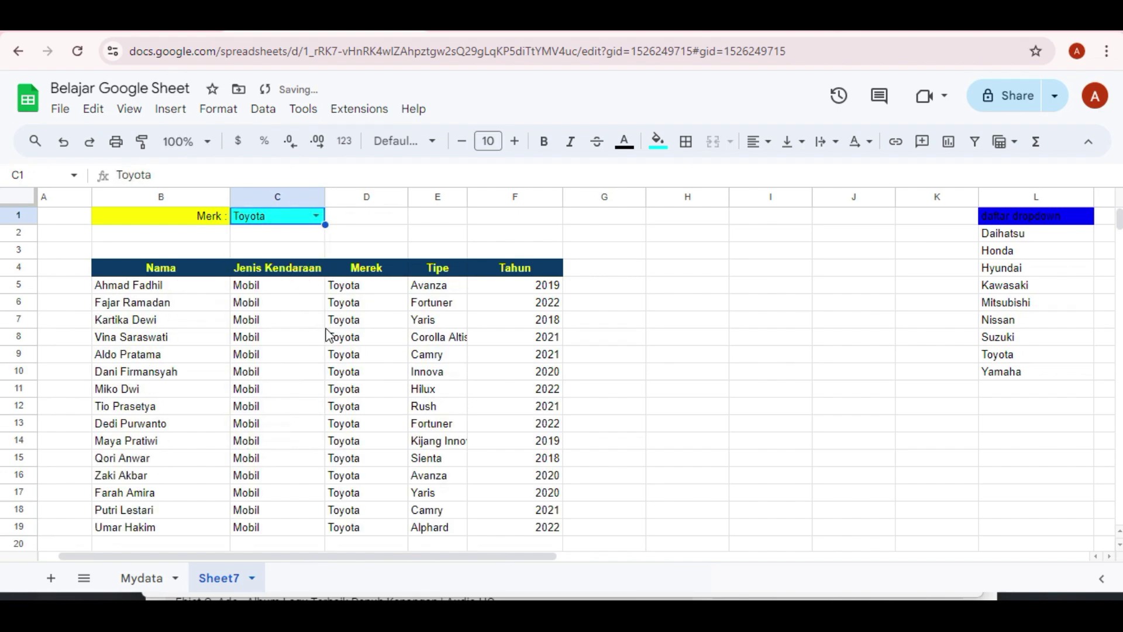
left_click(316, 217)
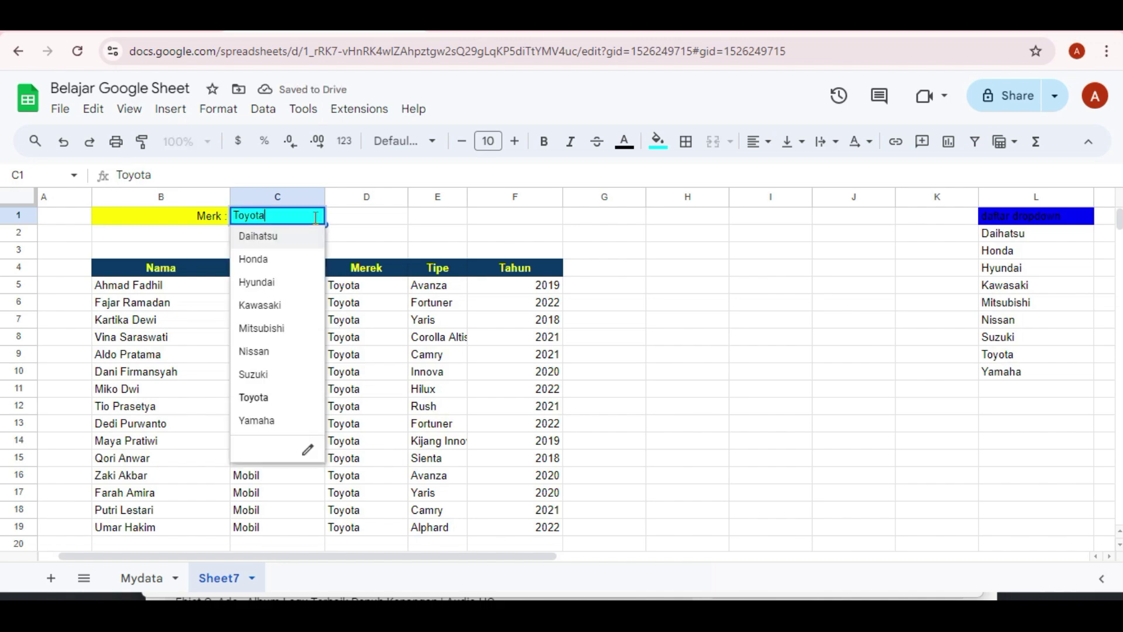
left_click(291, 423)
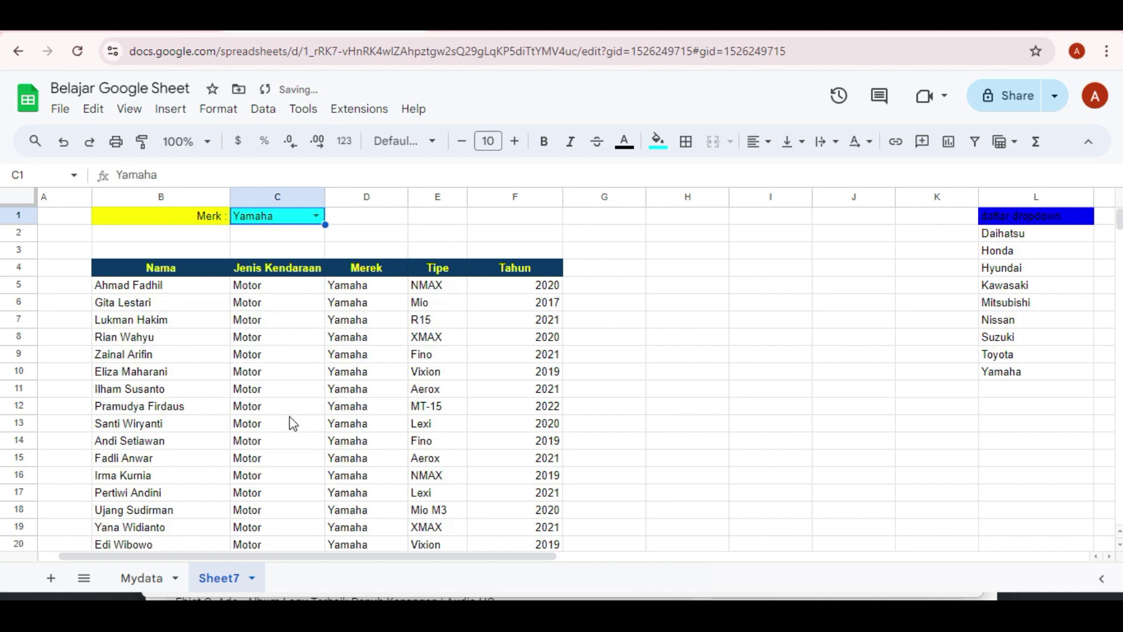
Step: Check the QUERY formula in B4 and switch the brand in C1 to Nissan
left_click(155, 267)
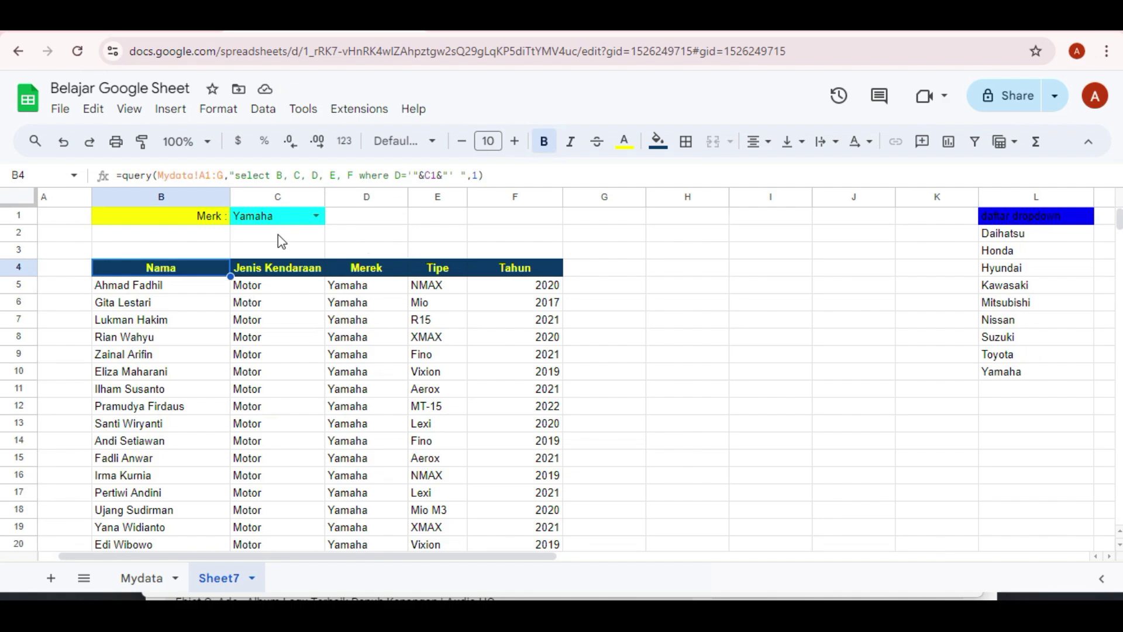
left_click(316, 218)
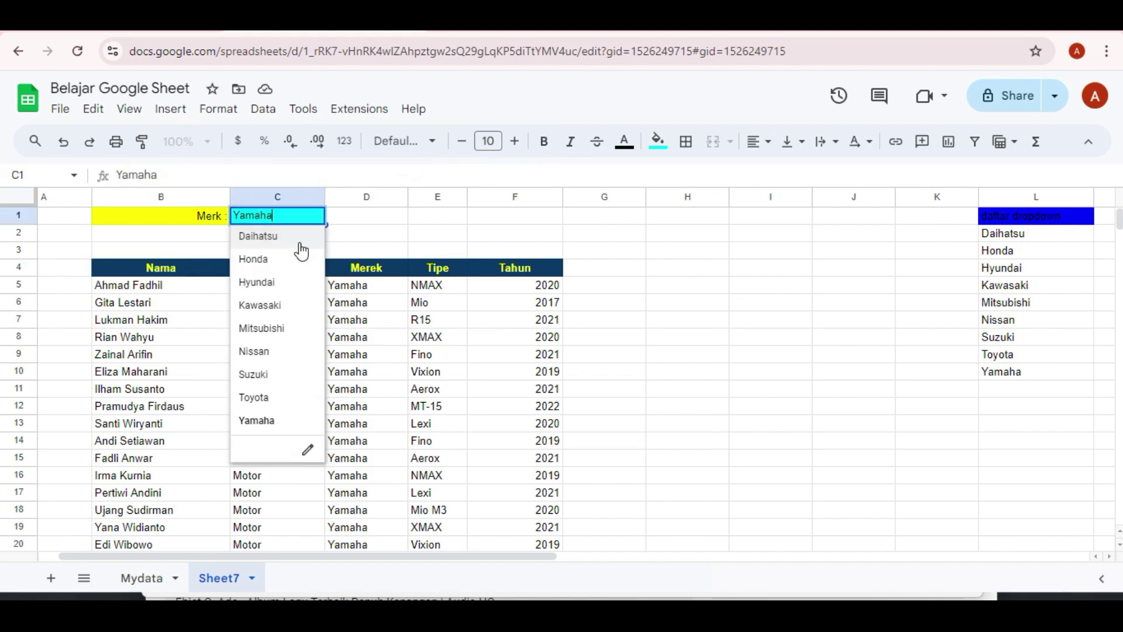
left_click(296, 353)
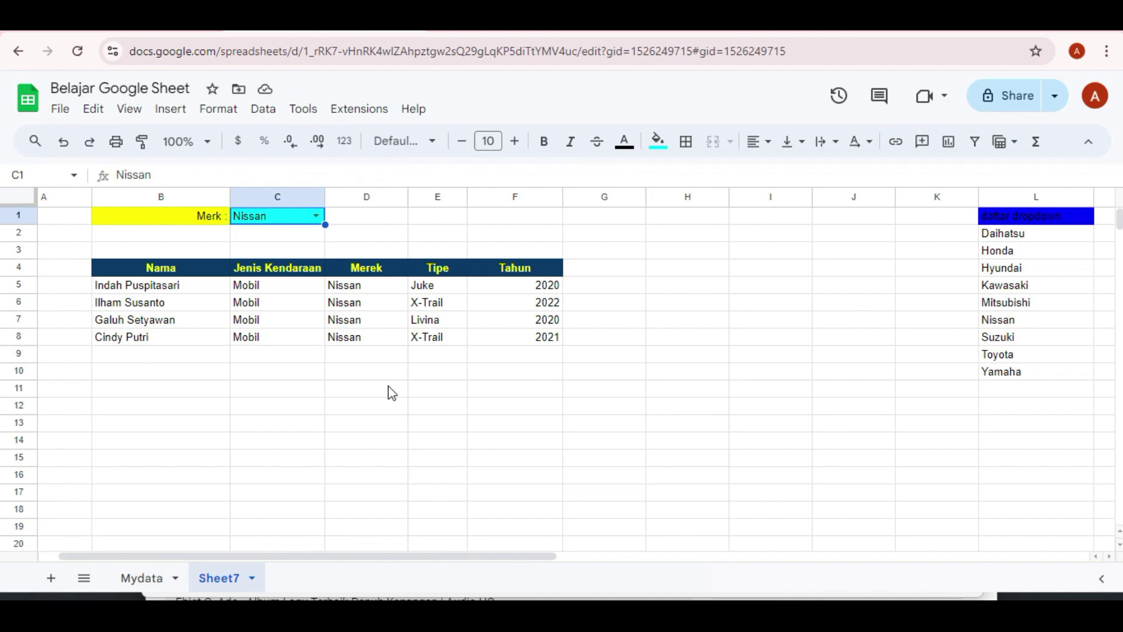
key("Down")
key("Down")
key("Down")
key("Left")
key("Left")
key("Right")
key("Right")
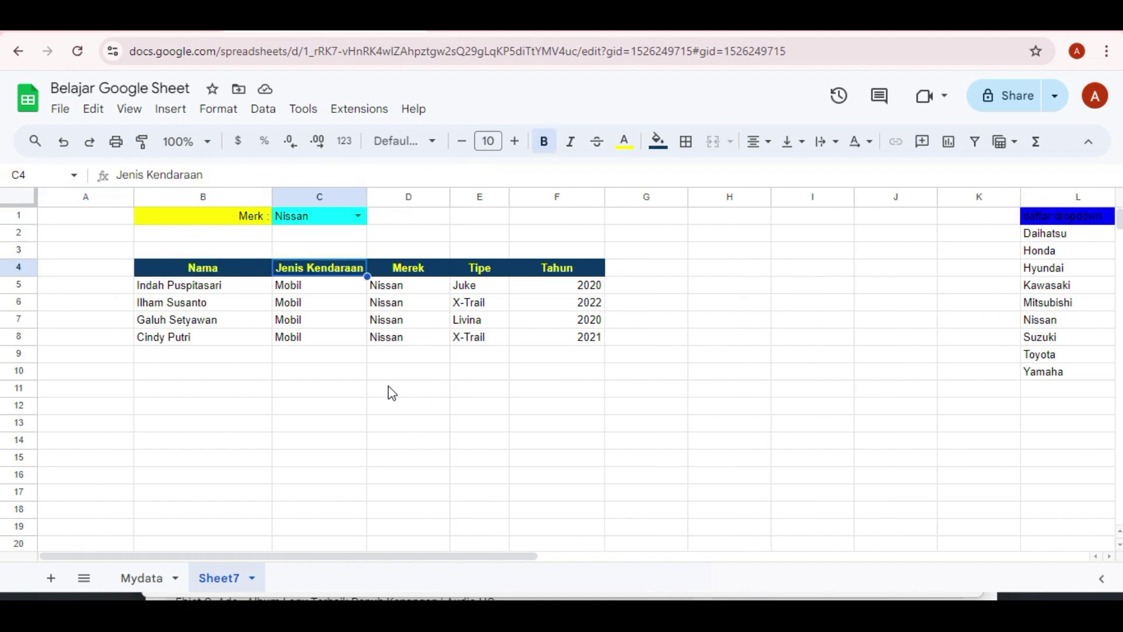
key("Left")
Step: Examine the source vehicle records in the Mydata sheet and return to Sheet7
left_click(153, 580)
left_click(225, 331)
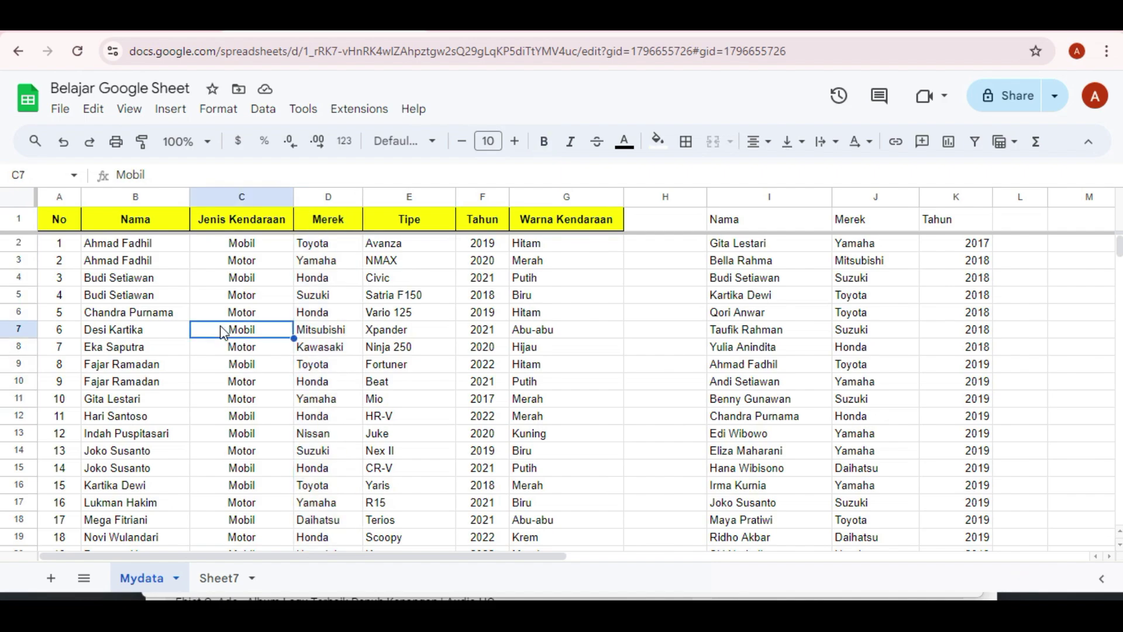
scroll(308, 349, "down", 5)
scroll(318, 338, "down", 10)
scroll(318, 338, "up", 15)
left_click(220, 578)
left_click(314, 390)
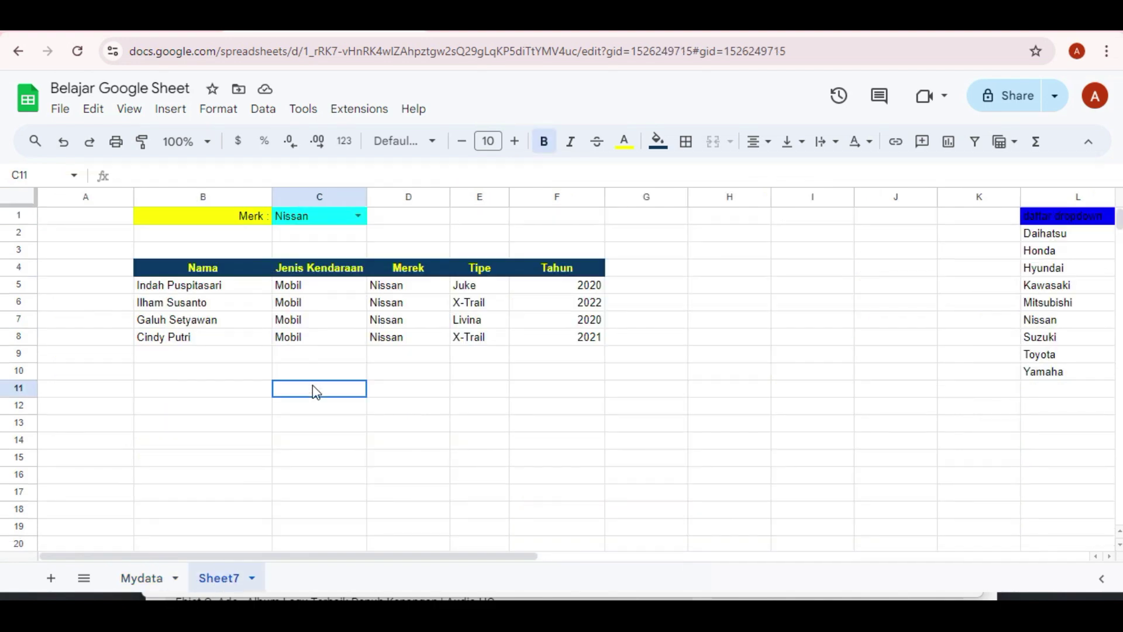
Step: Set the brand in C1 to Suzuki and widen column E so the Tipe names fit
left_click(358, 217)
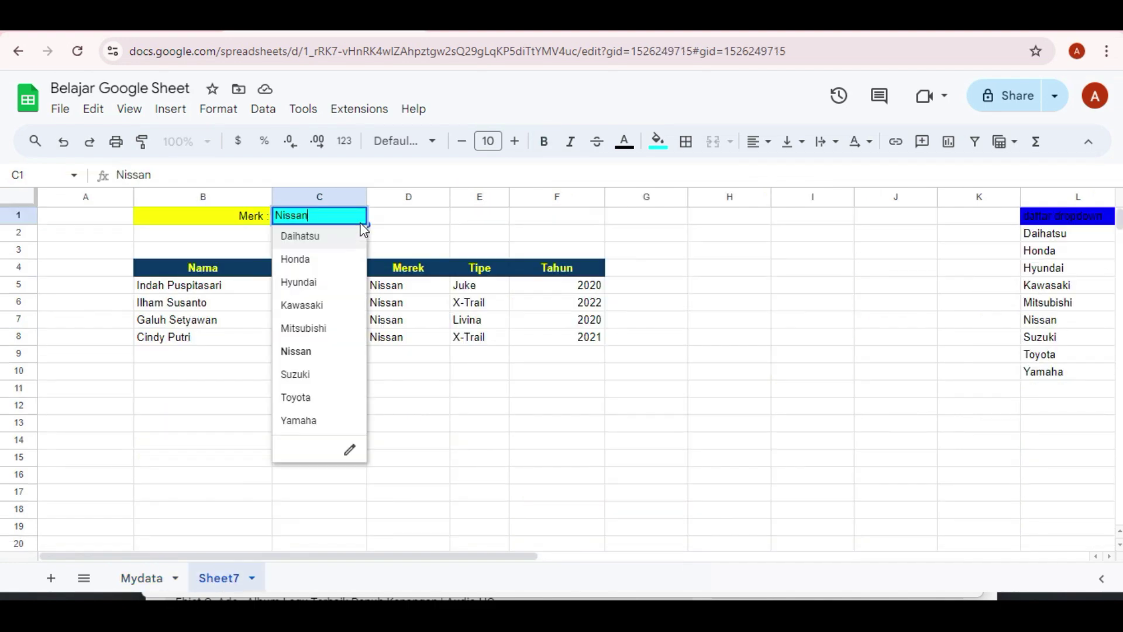
left_click(328, 375)
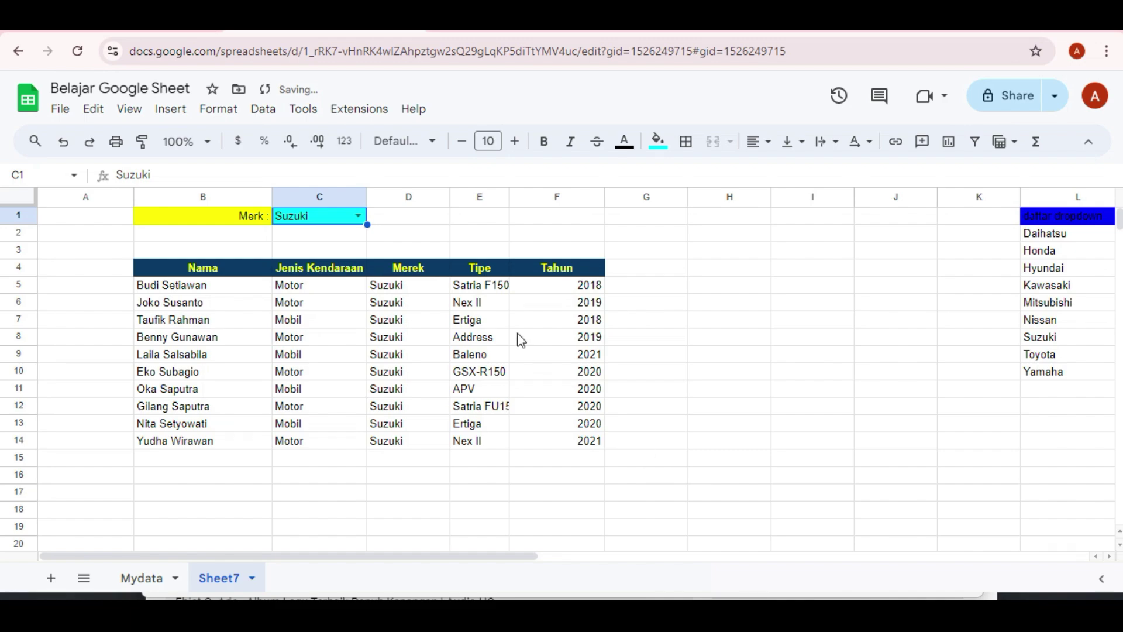
left_click_drag(508, 199, 557, 199)
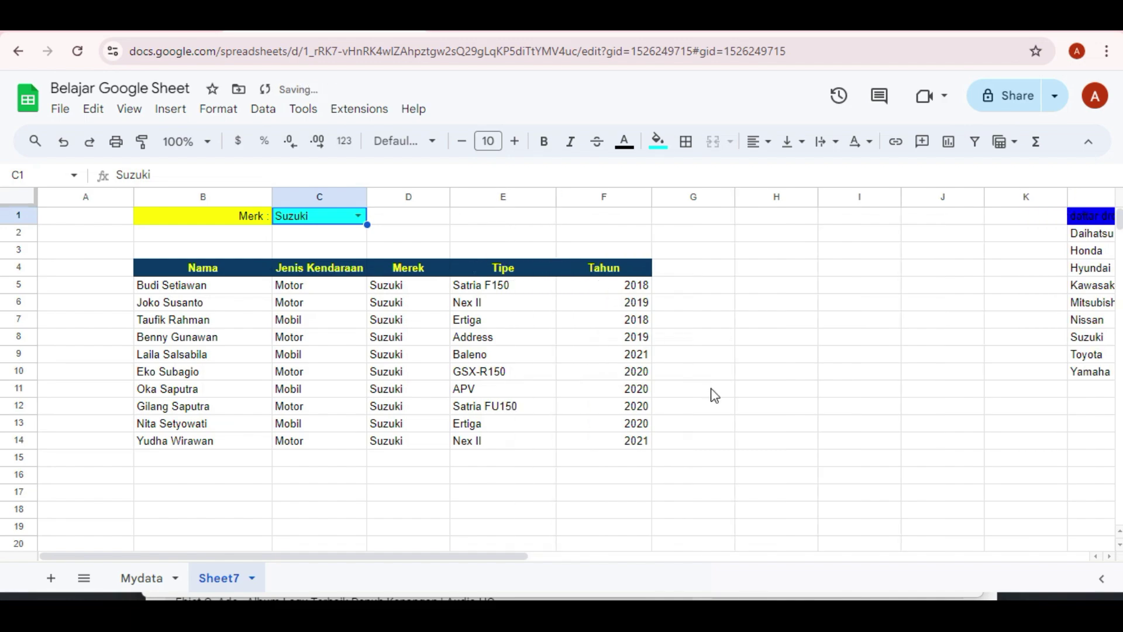
left_click(715, 394)
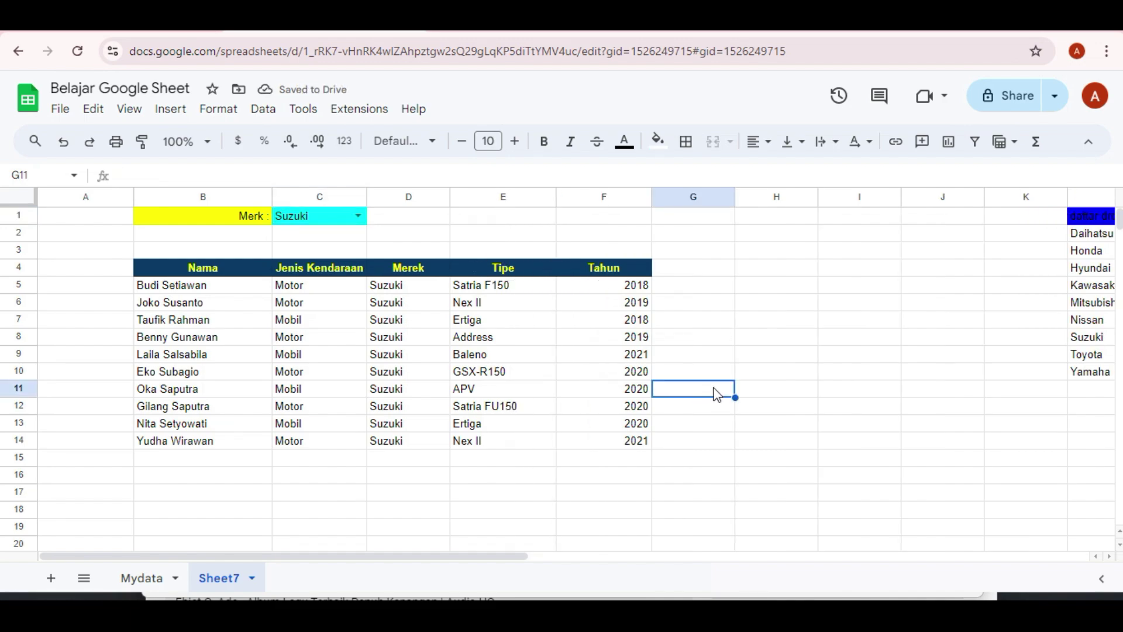
Step: Extend the WHERE clause of the QUERY in B4 with the second condition AND E='Ertiga'
left_click(246, 270)
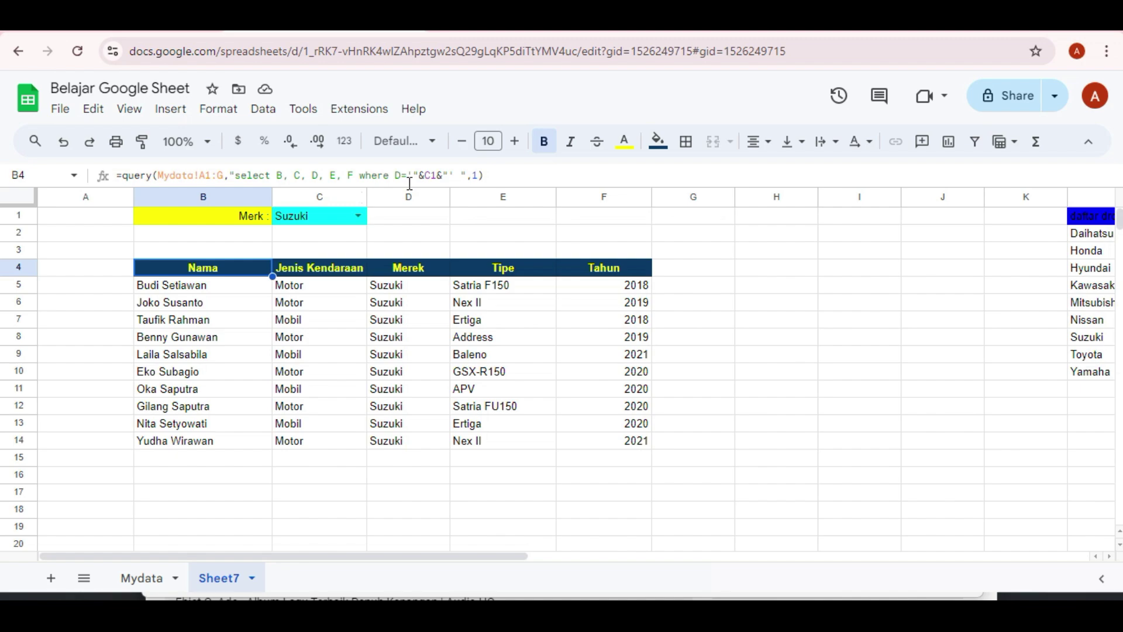
left_click(453, 176)
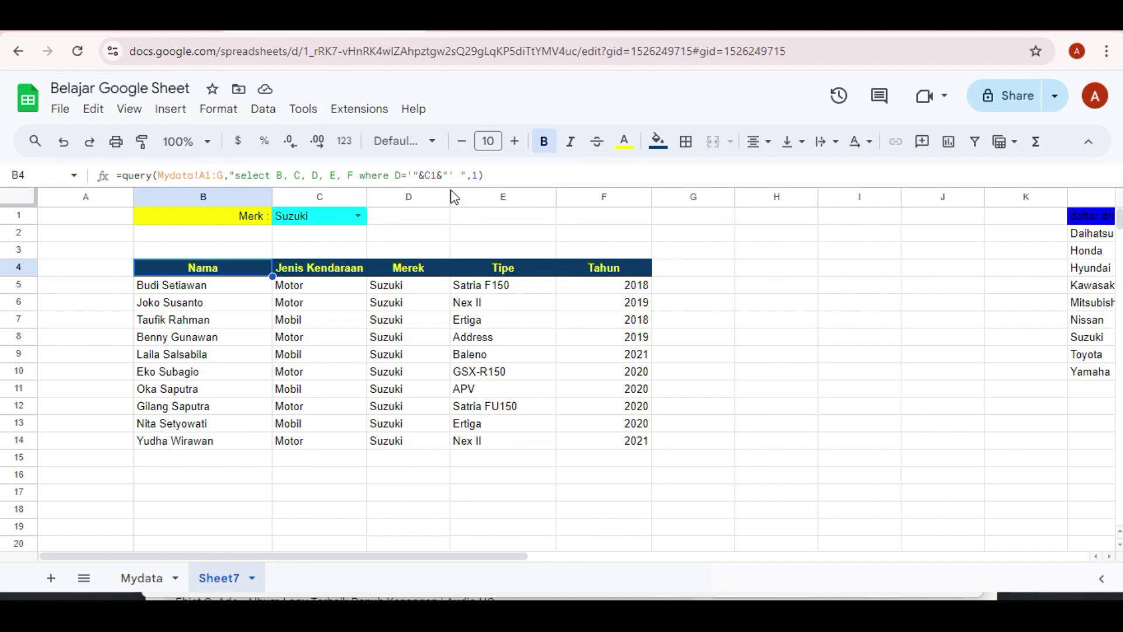
left_click(414, 276)
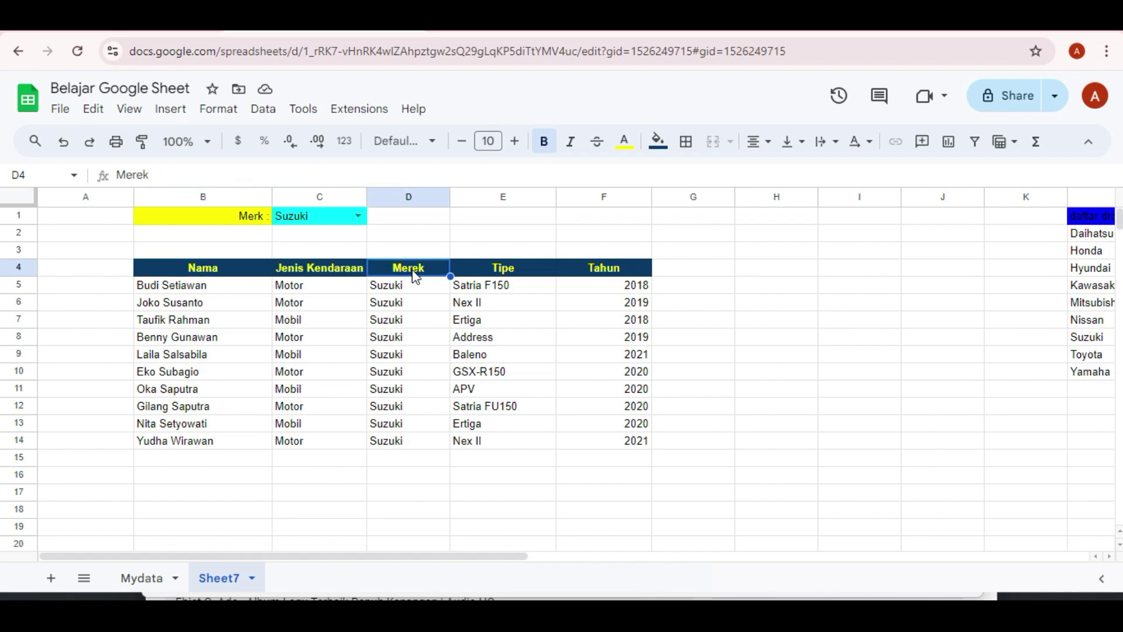
left_click(503, 272)
left_click(251, 269)
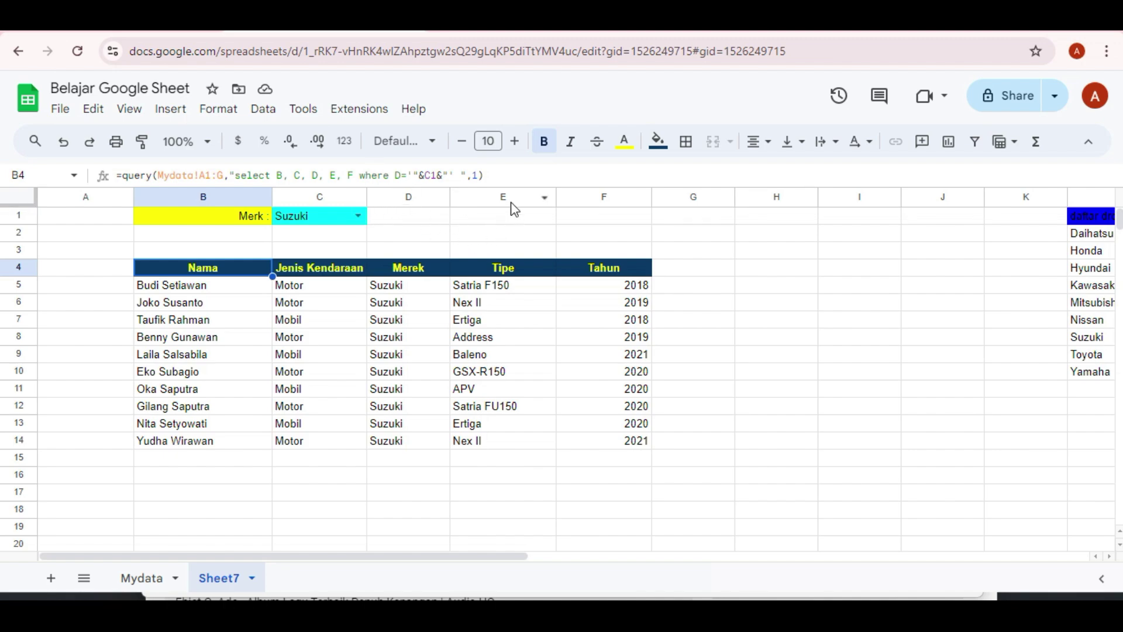
left_click(451, 175)
type("'")
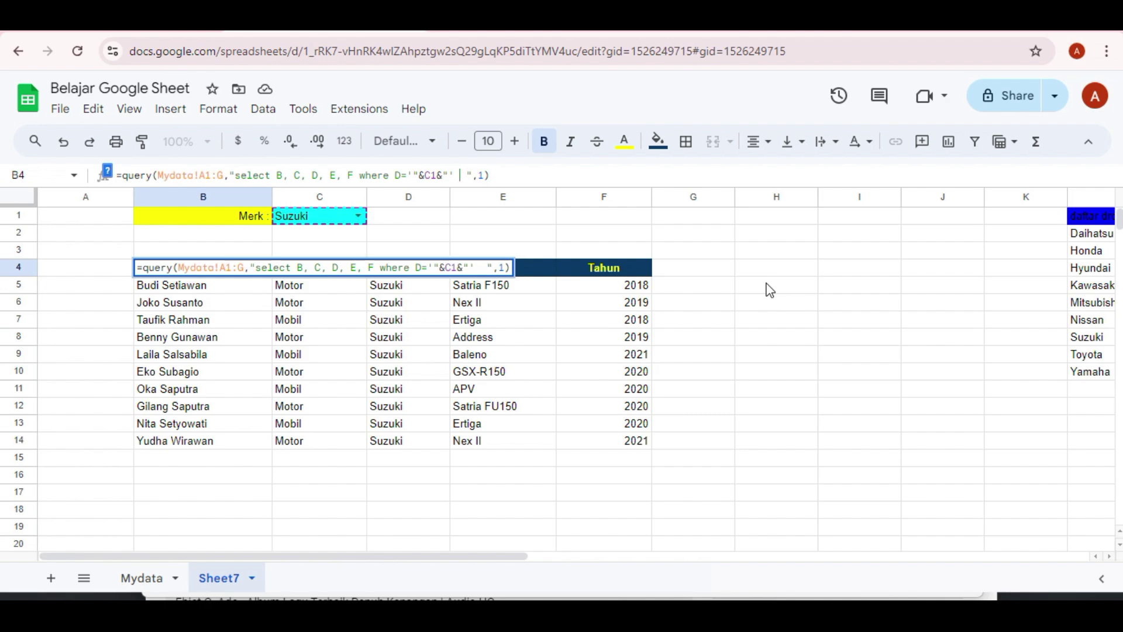
type("AND")
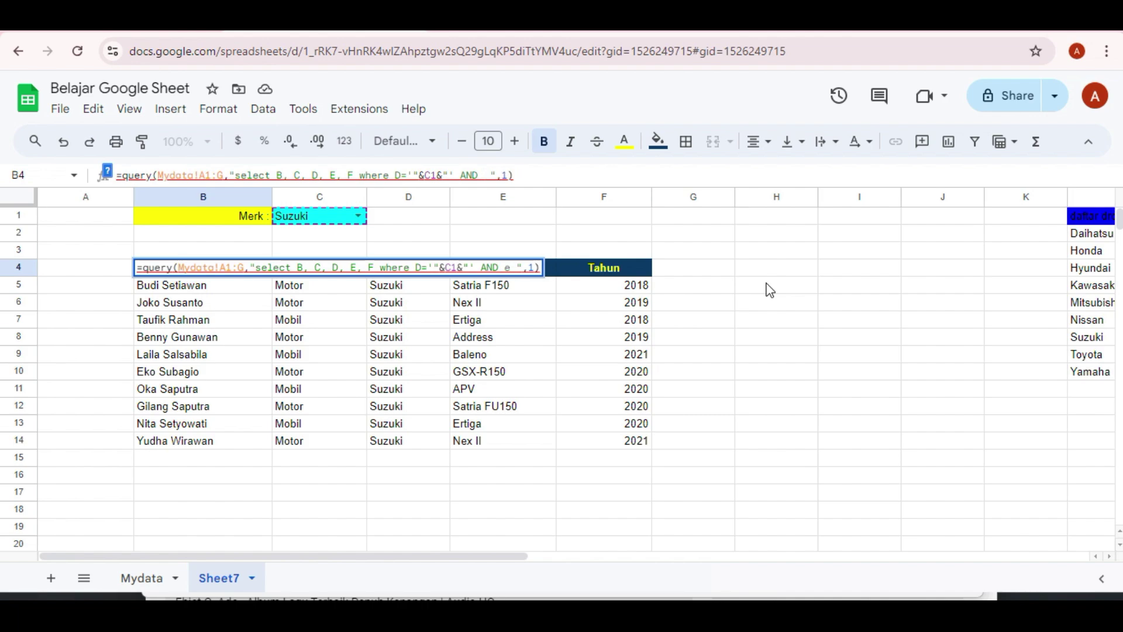
type("E=''")
key("Left")
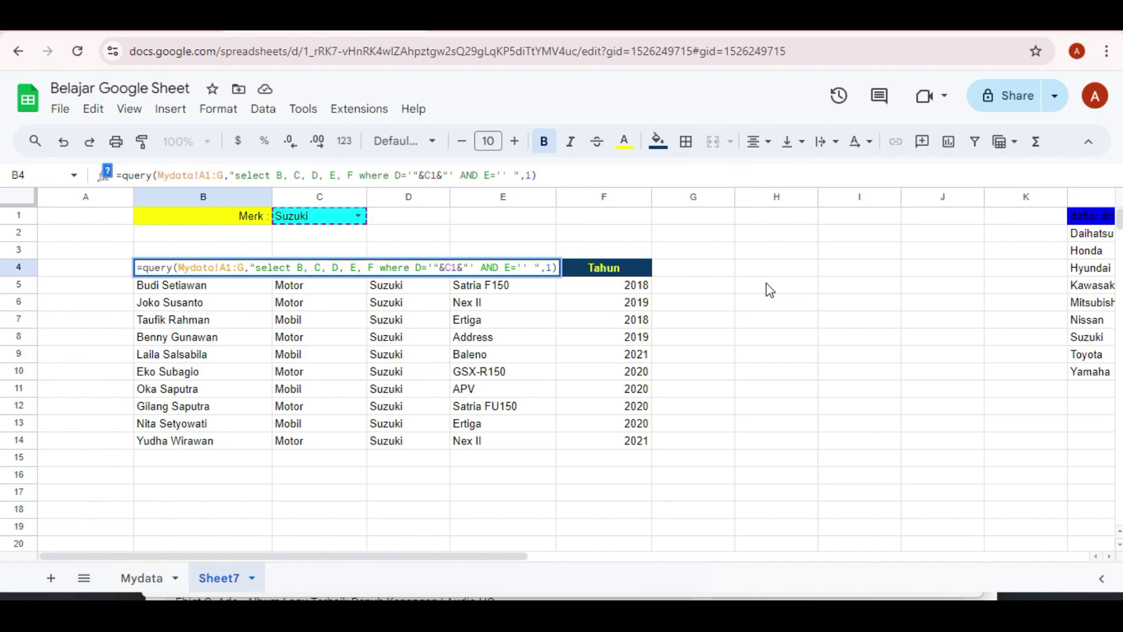
type("Ertiga")
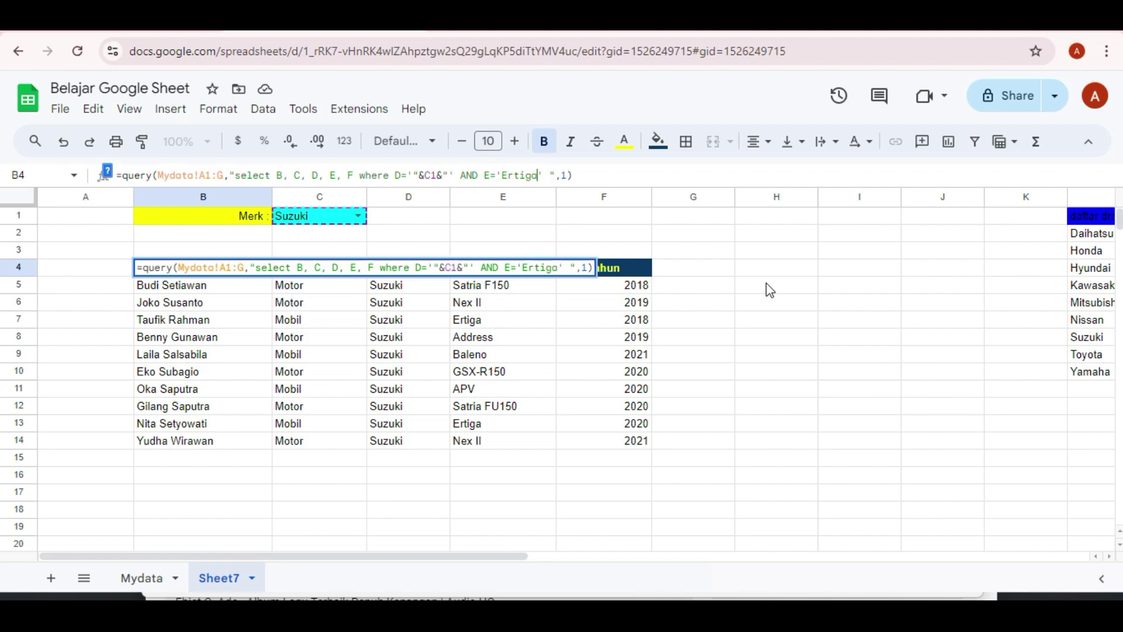
key("Return")
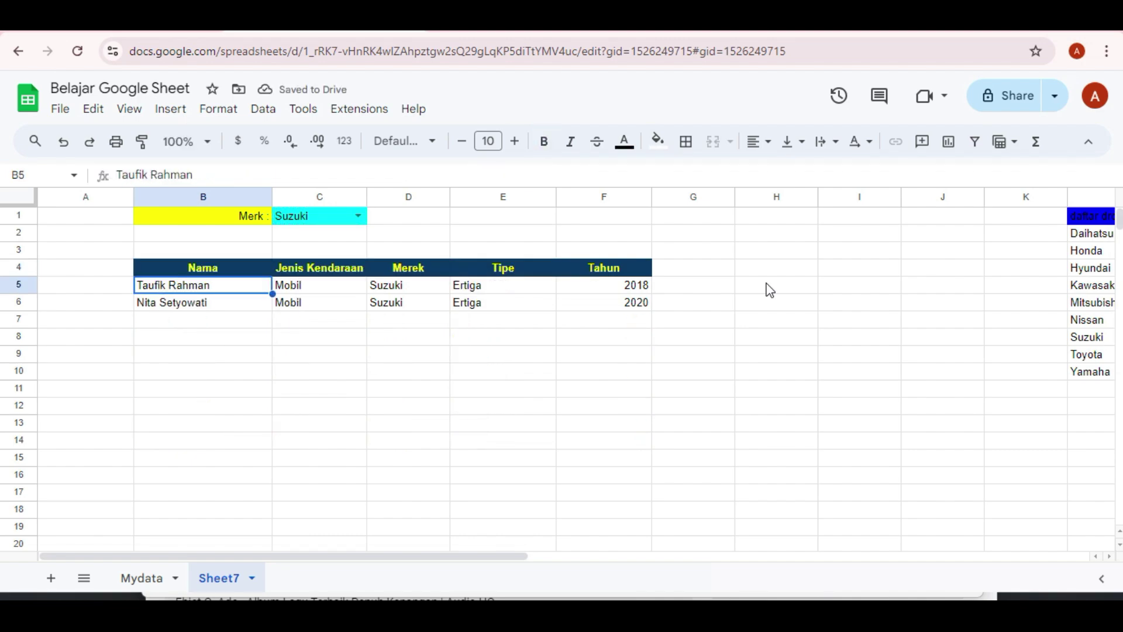
Step: Examine the filtered result rows in B5:F6 together with the QUERY formula in B4
key("Up")
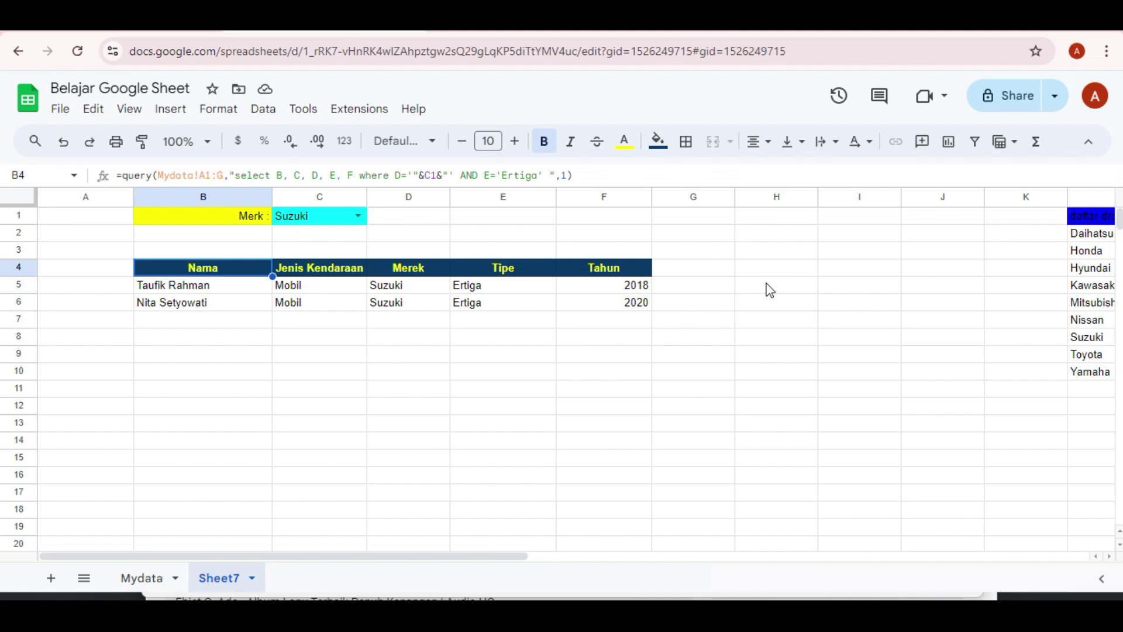
key("Down")
key("Up")
key("Down")
key("Up")
key("Down")
key("Down")
key("Up")
key("shift+Down")
key("shift+Right")
key("shift+Right")
key("shift+Right")
key("shift+Right")
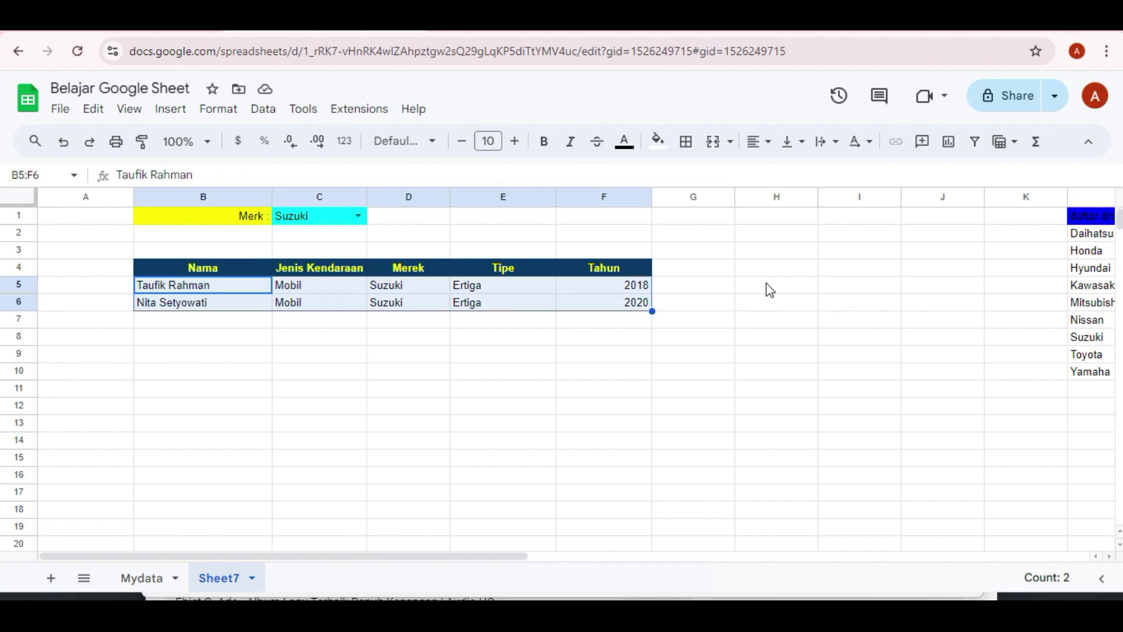
key("Up")
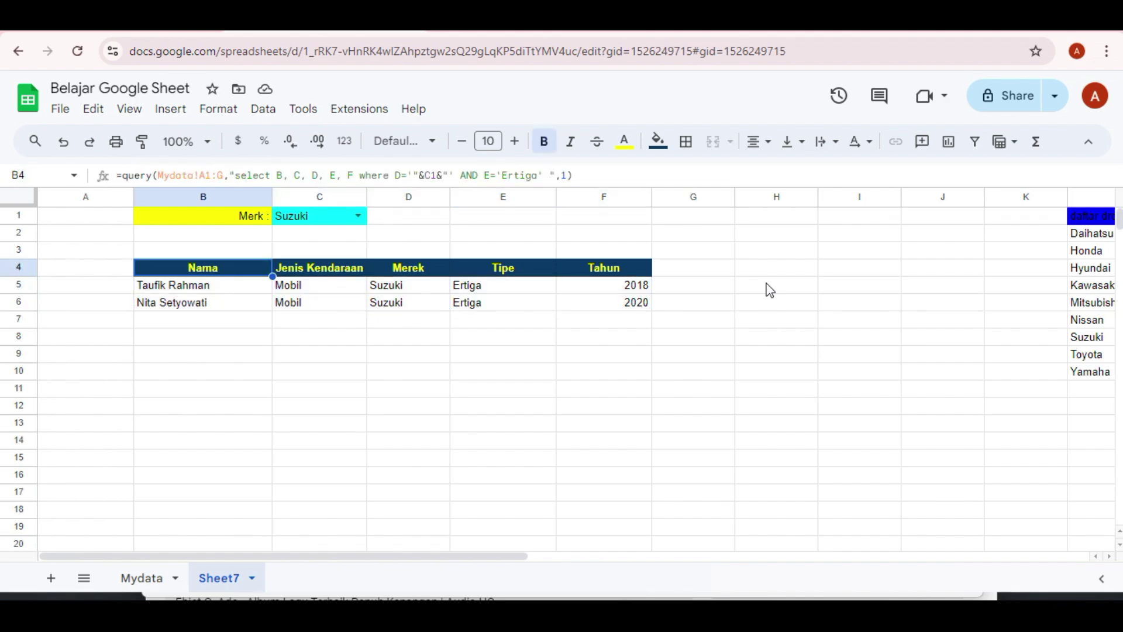
Step: Enter the label Tipe in B2, below the Merk label
key("Up")
key("Up")
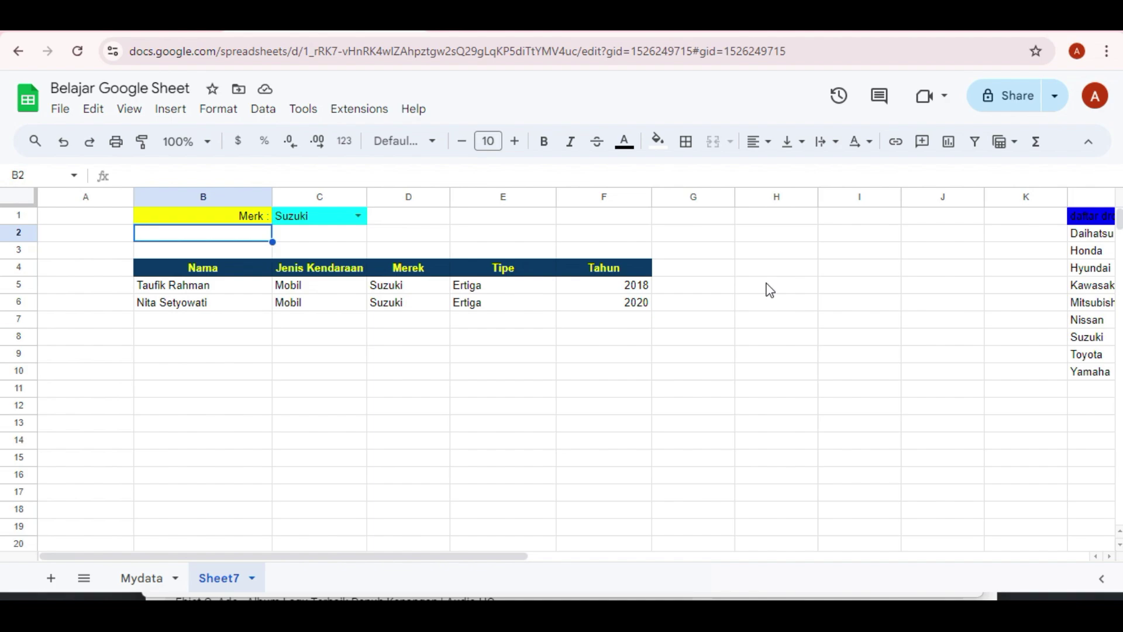
type("Tipe")
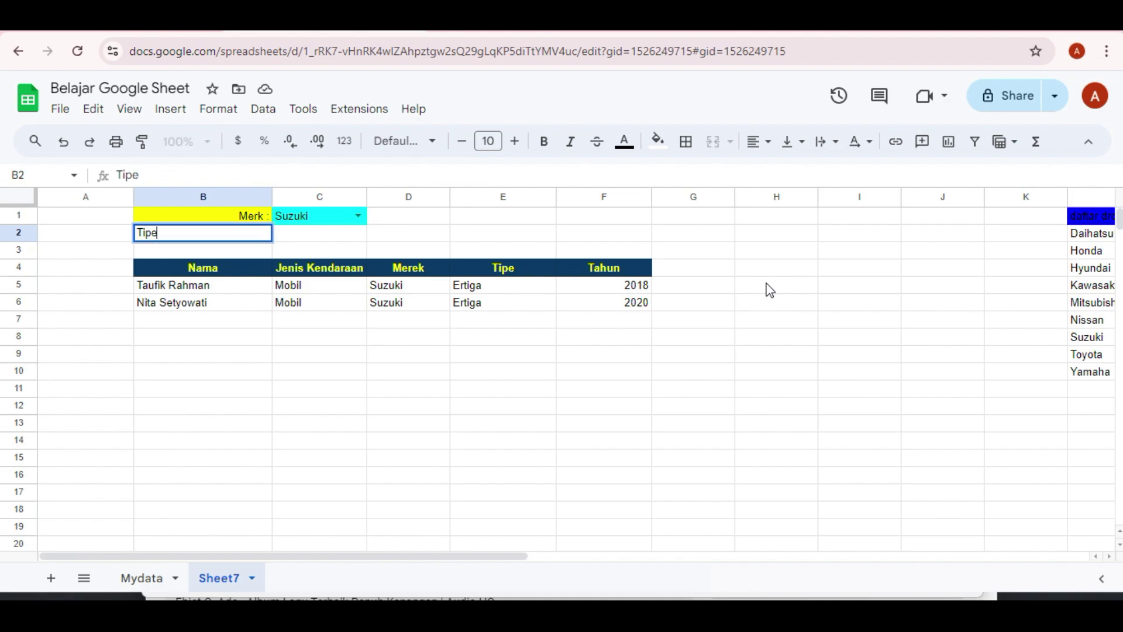
key("Tab")
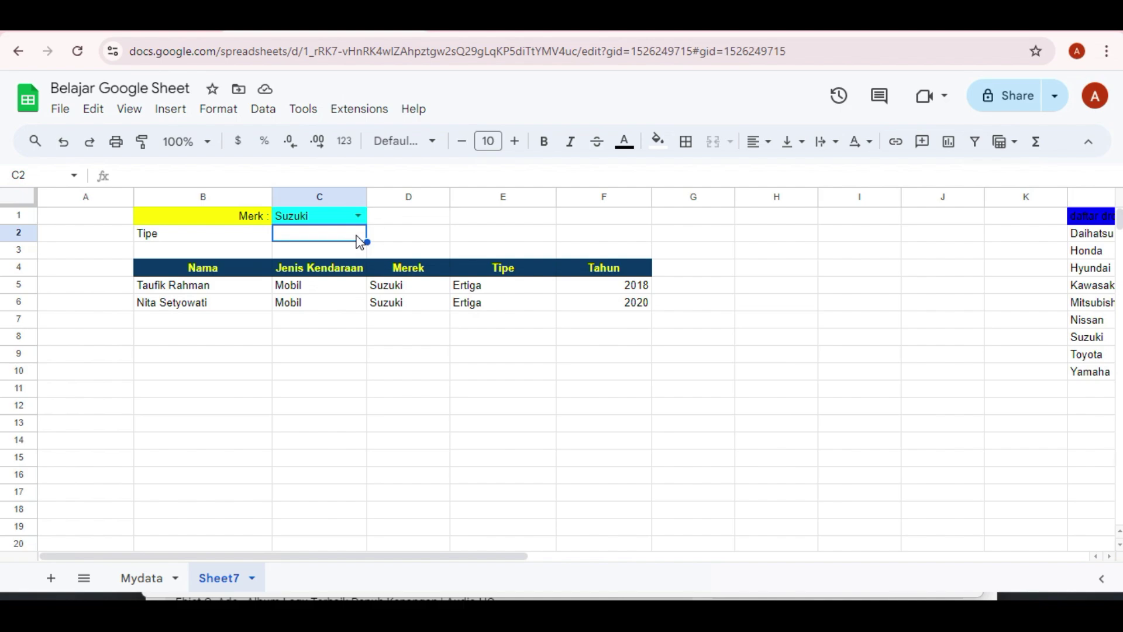
Step: Remove the second condition AND E='Ertiga' from the QUERY formula in B4, keeping only the brand condition on C1
left_click(229, 268)
left_click(541, 175)
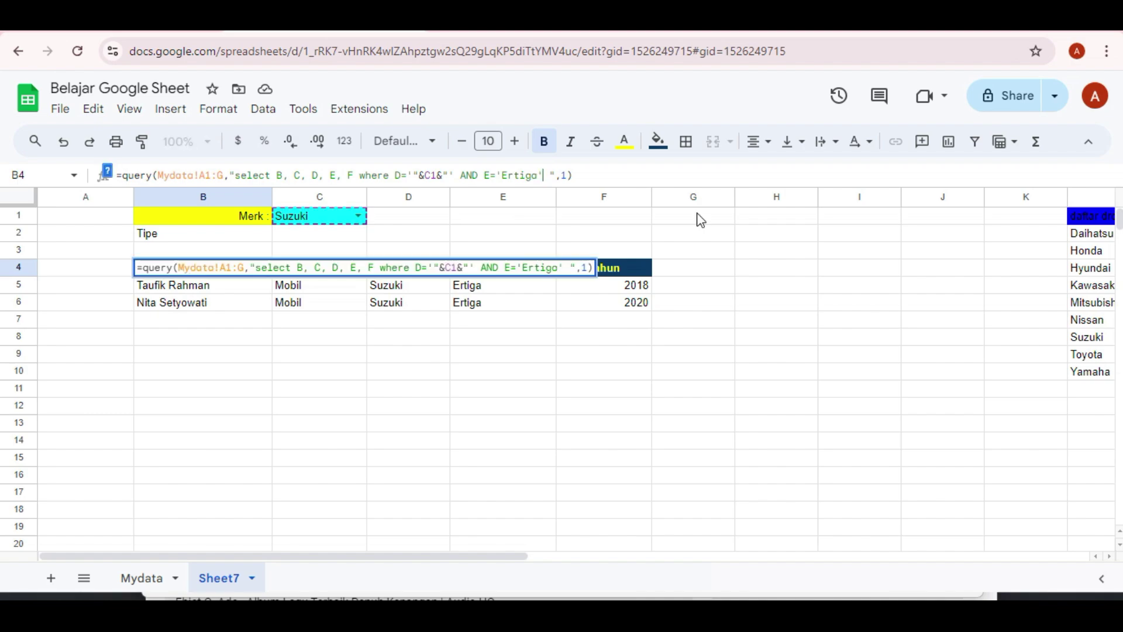
key("BackSpace")
key("BackSpace")
key("BackSpace")
key("BackSpace")
key("BackSpace")
key("BackSpace")
key("BackSpace")
key("BackSpace")
key("BackSpace")
key("BackSpace")
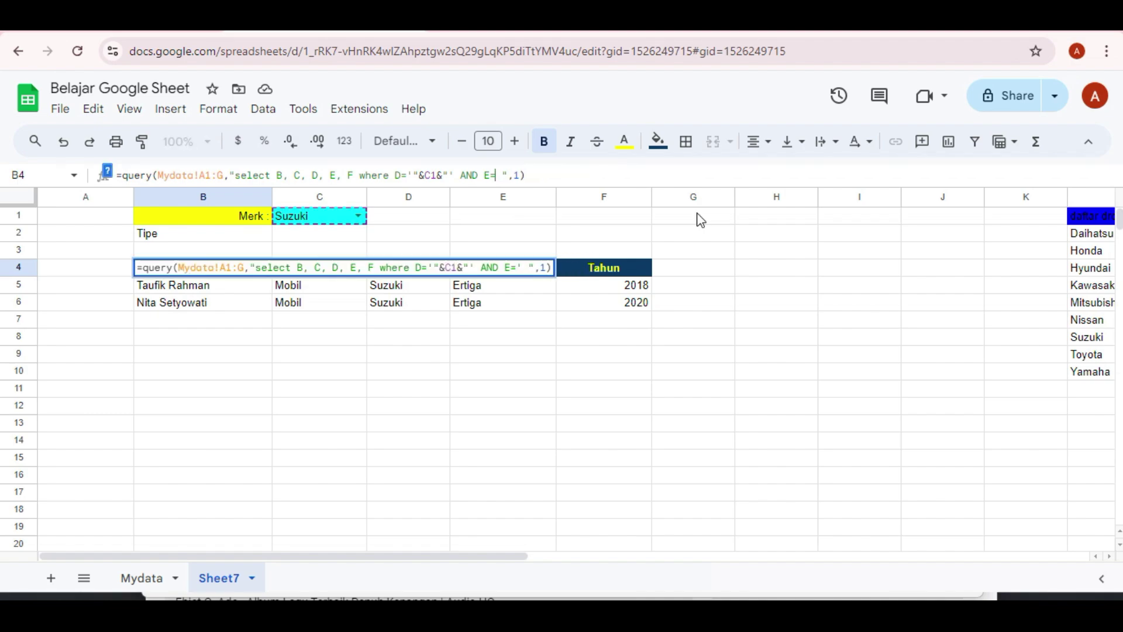
key("BackSpace")
key("BackSpace")
key("BackSpace")
key("BackSpace")
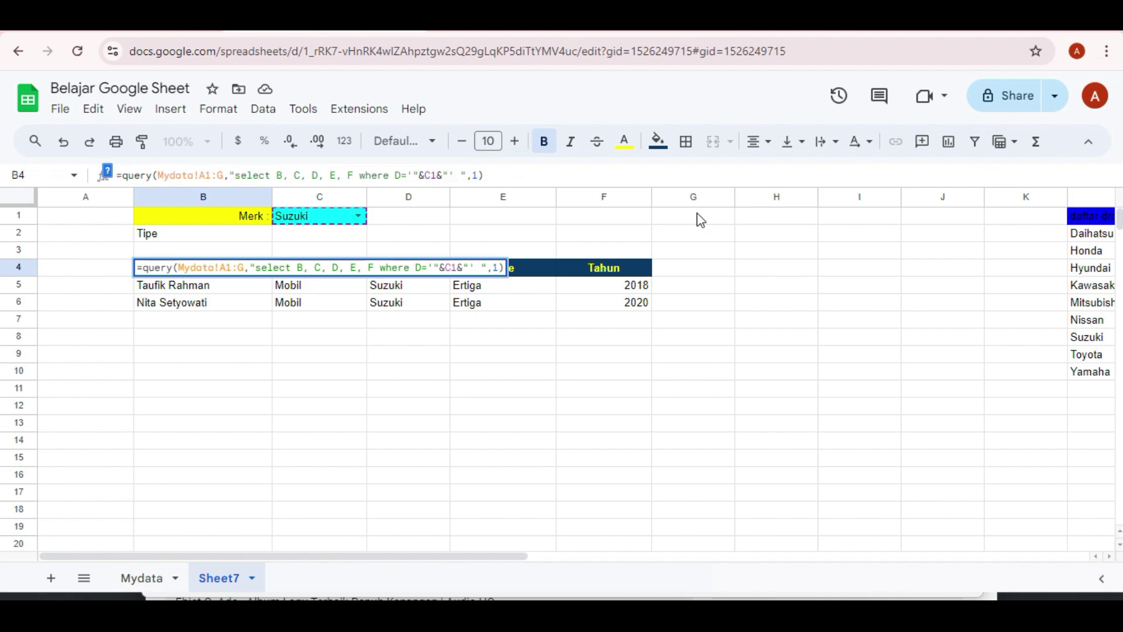
key("Return")
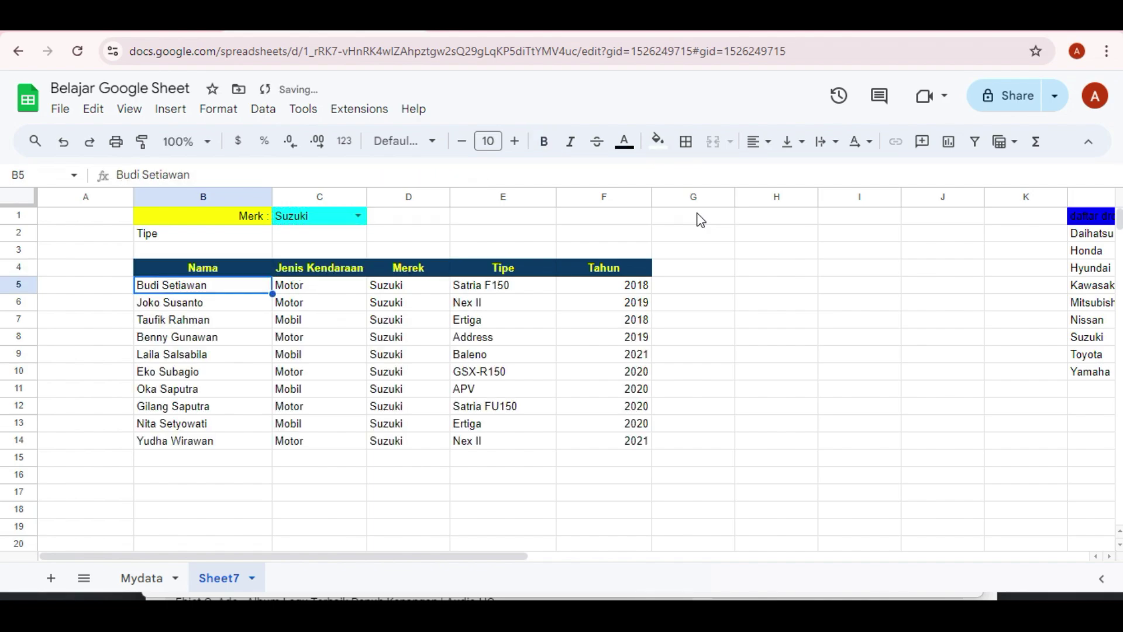
Step: Examine the QUERY formula in B4, the brand dropdown in C1 and the dropdown list's source formula in L2
key("Up")
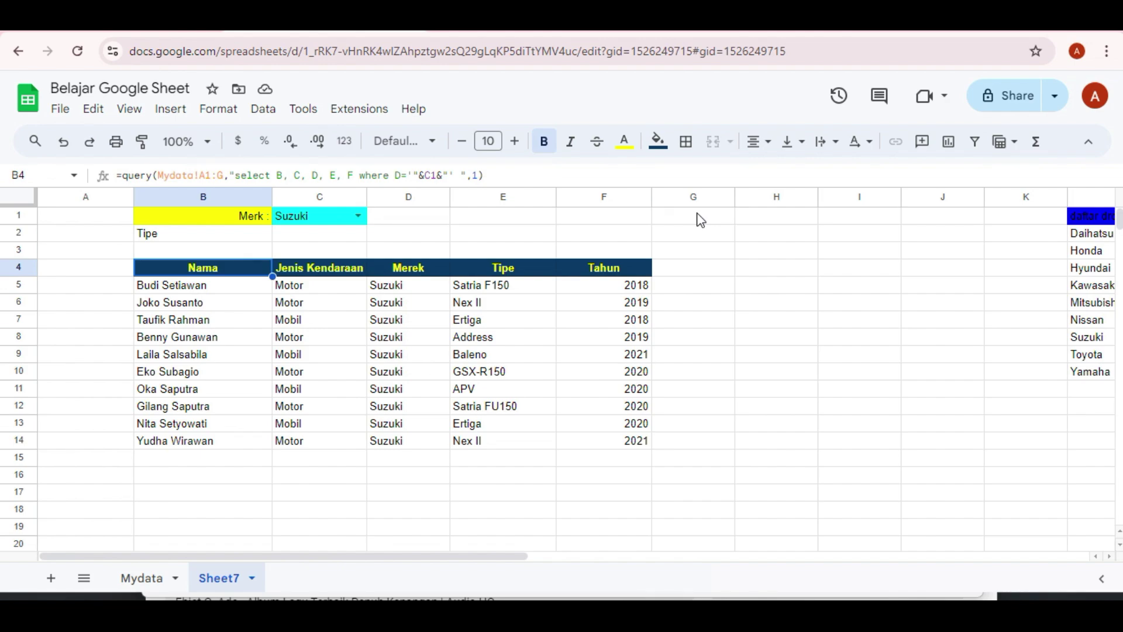
key("Up")
key("Up")
key("Up")
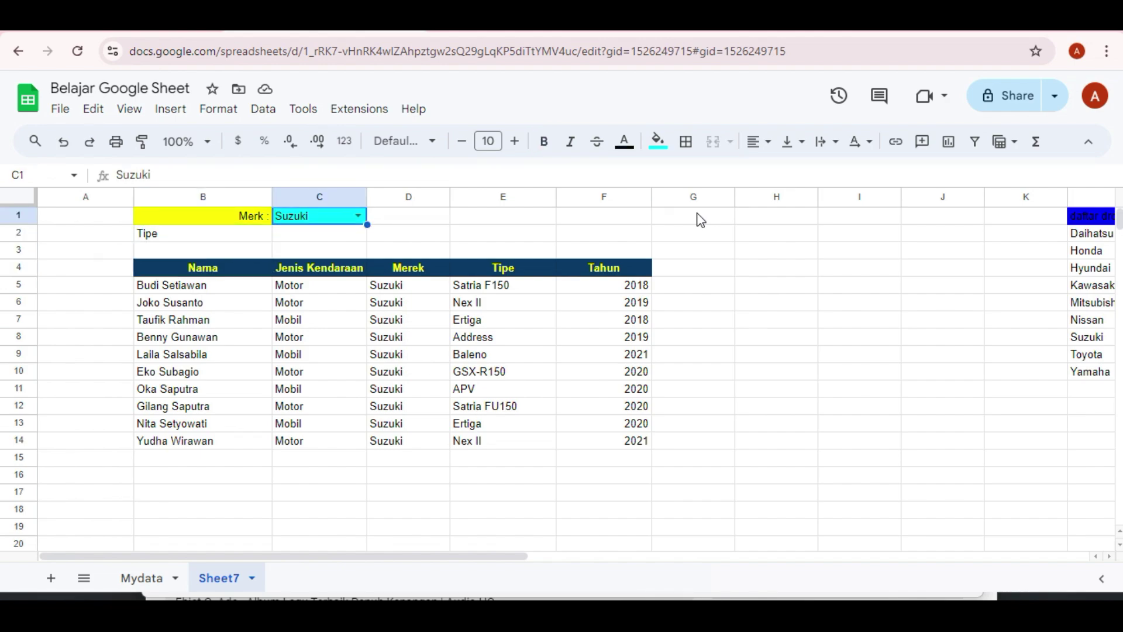
key("Right")
key("Right")
key("Right")
key("Right")
key("Right")
key("Right")
key("Right")
key("Right")
key("Right")
key("Right")
key("Right")
key("Right")
key("Right")
key("Left")
key("Left")
key("Left")
key("Left")
key("Down")
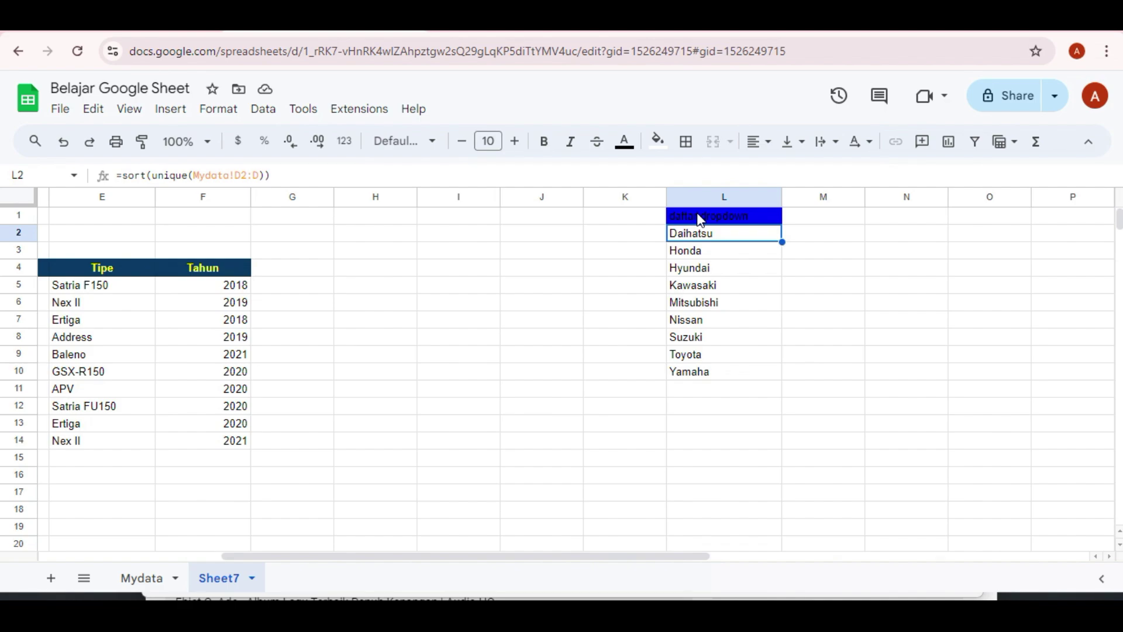
Step: Review the Tipe label and its empty input cell in row 2, together with the QUERY formula in B4
key("Left")
key("Left")
key("Left")
key("Left")
key("Left")
key("Left")
key("Left")
key("Left")
key("Left")
key("Left")
key("Left")
key("Right")
key("Right")
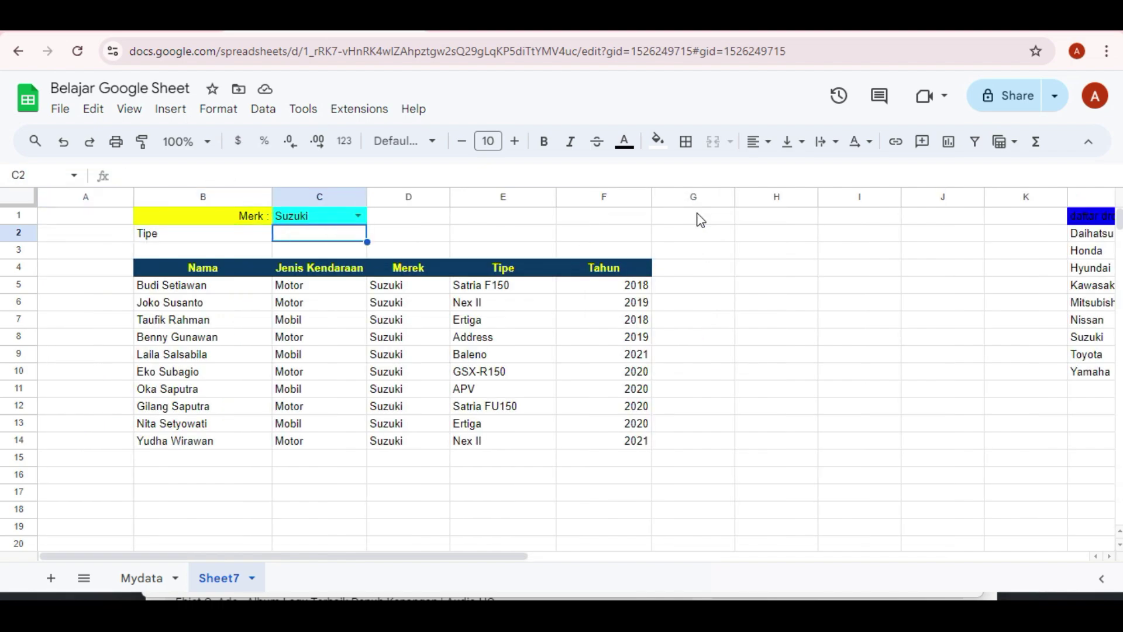
key("Left")
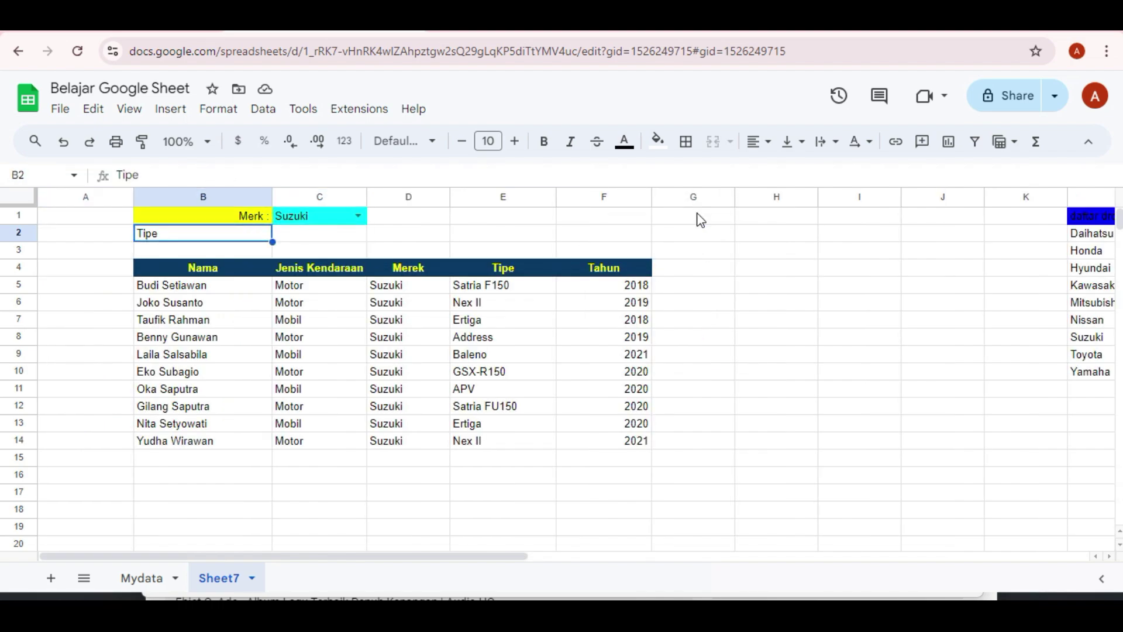
key("Down")
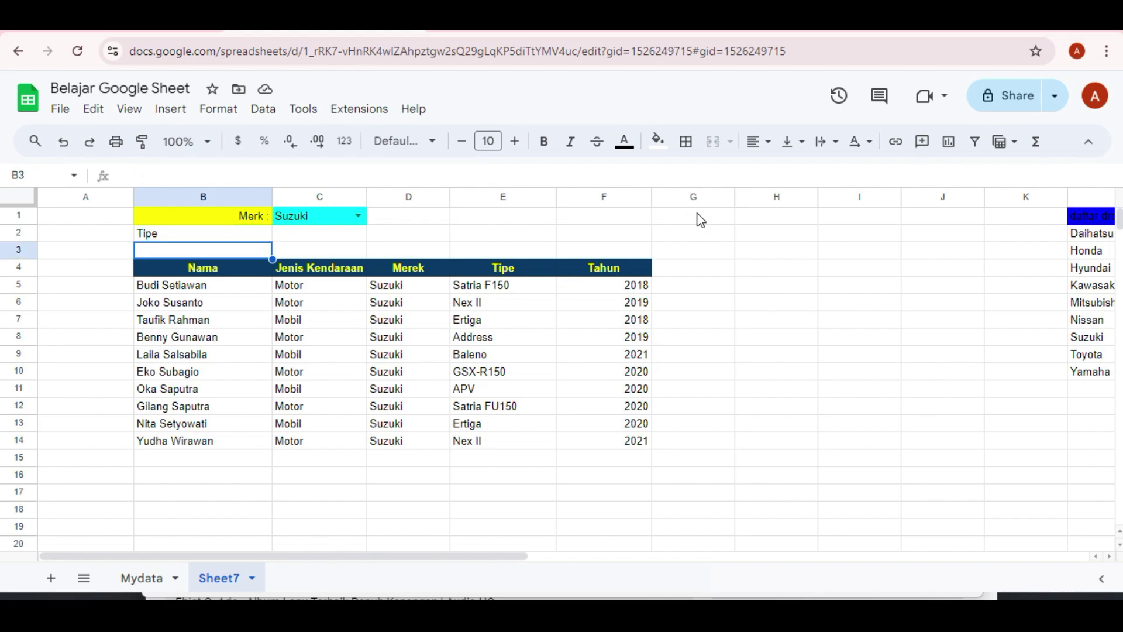
key("Down")
key("Left")
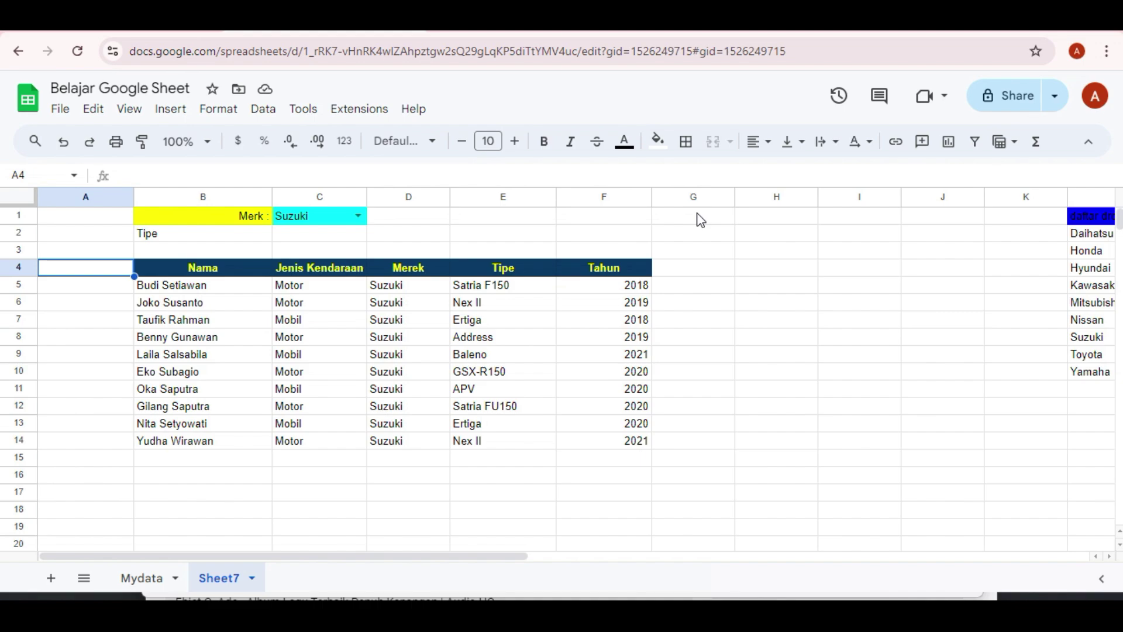
key("Right")
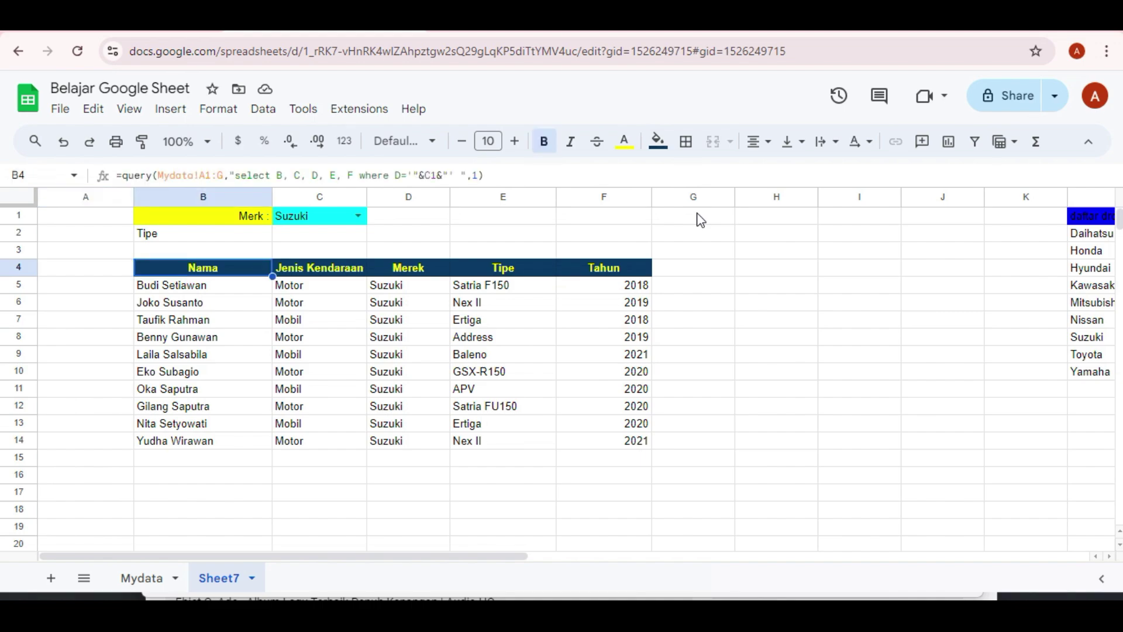
Step: Enter the header no in A4 and the row numbers 1, 2 and 3 in A5:A7 beside the query results
key("Down")
key("Left")
key("Up")
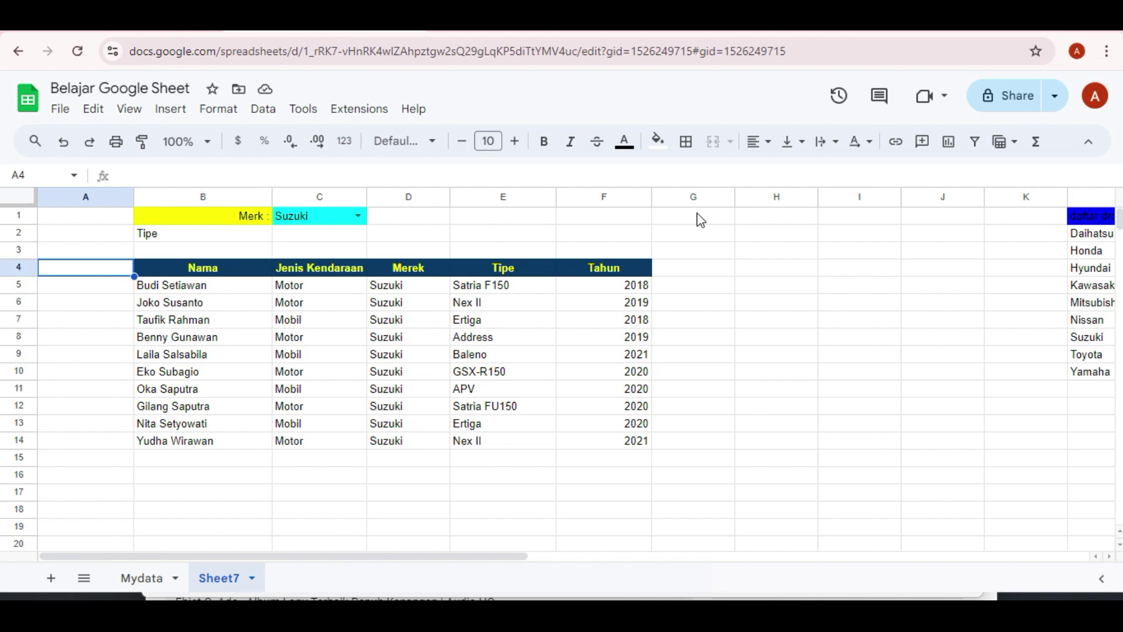
type("no")
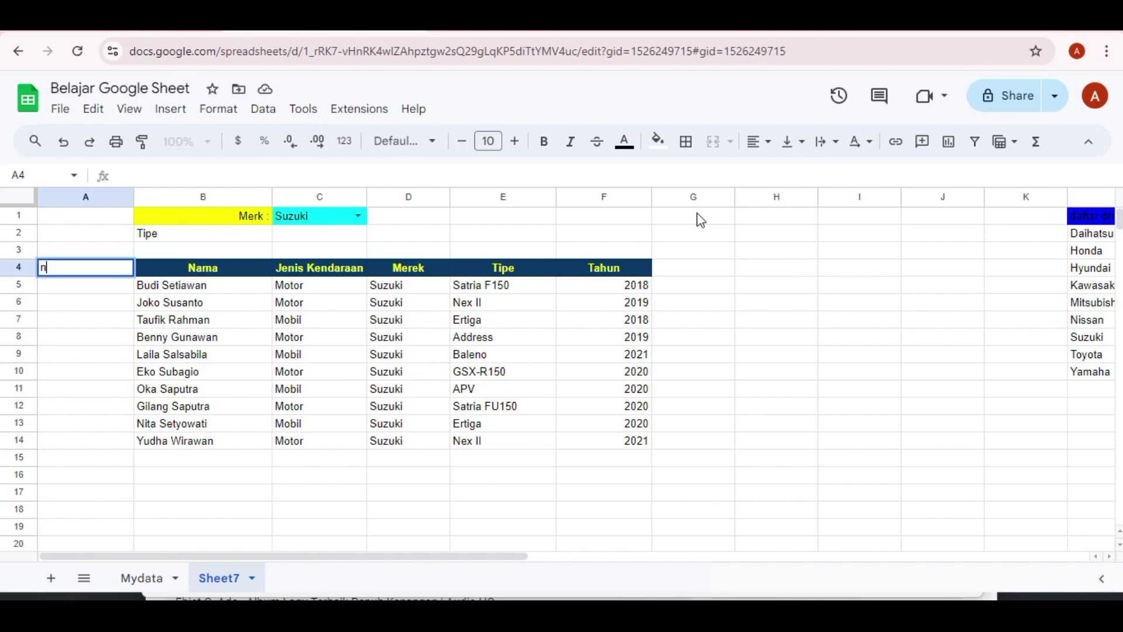
key("Return")
type("1")
key("Return")
type("2")
key("Return")
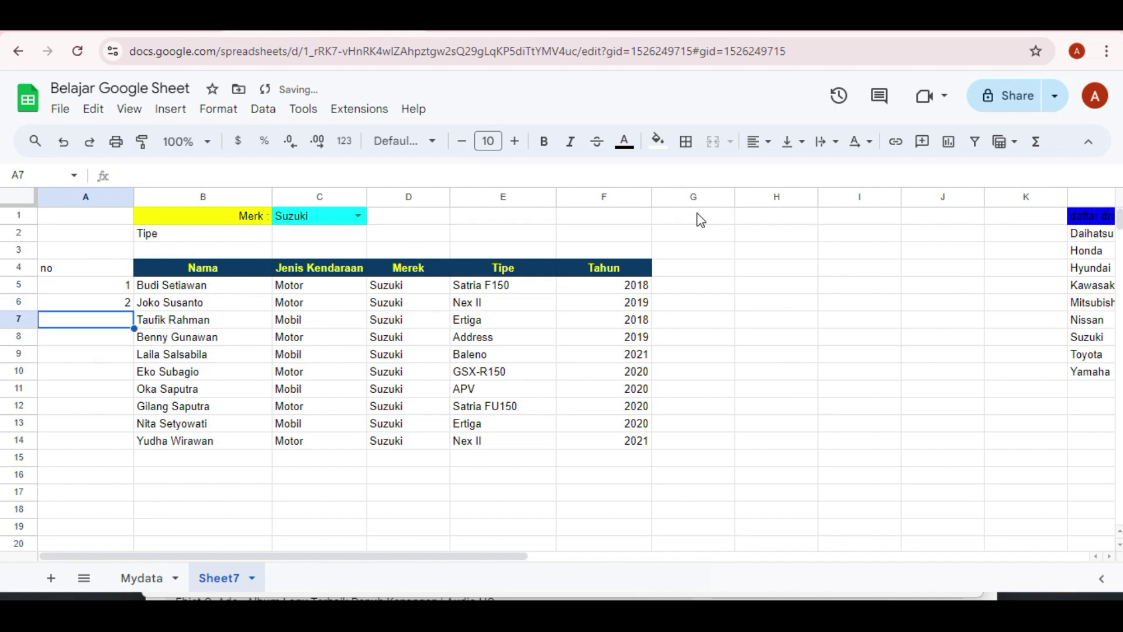
type("3")
key("Return")
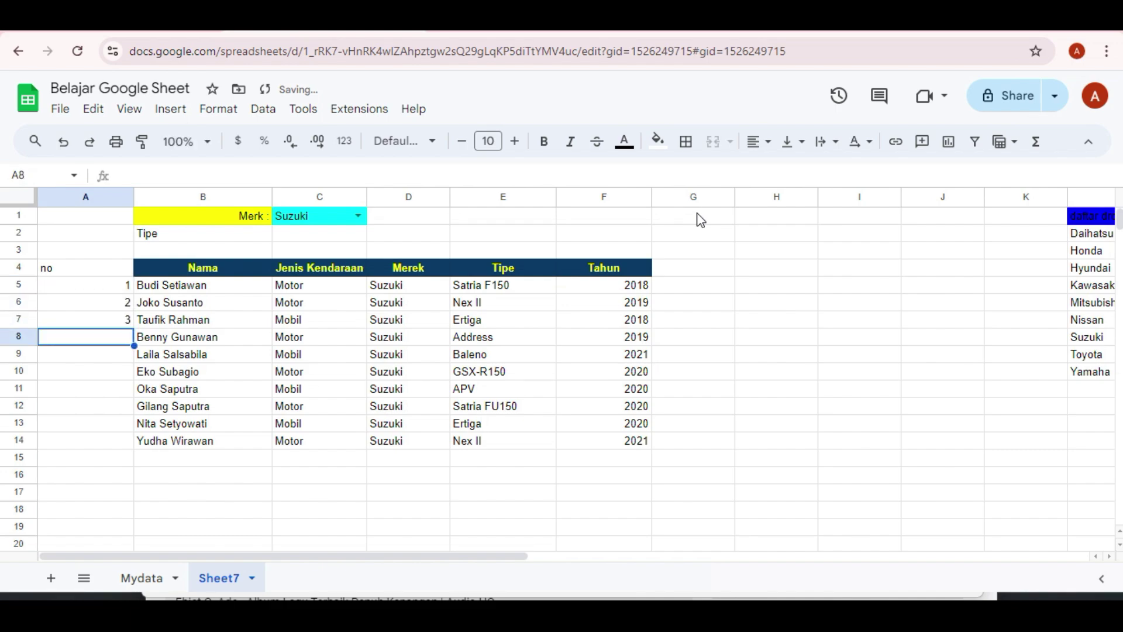
key("Up")
key("Up")
key("Up")
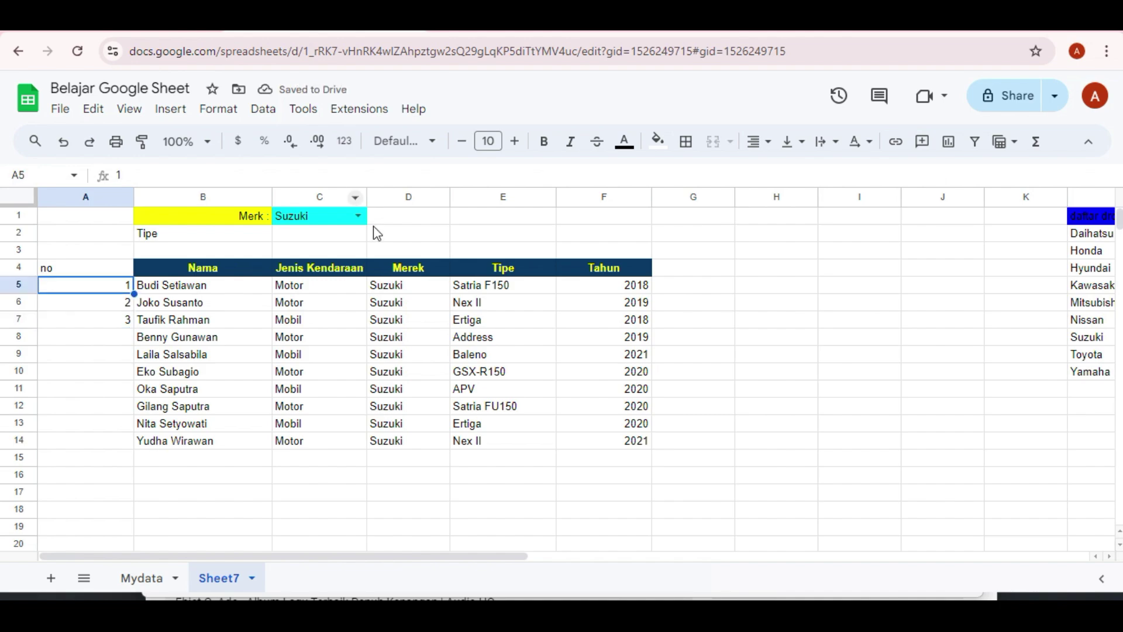
Step: Set the brand in C1 to Kawasaki and check the manual numbering in A5:A7 against the result rows
left_click(360, 219)
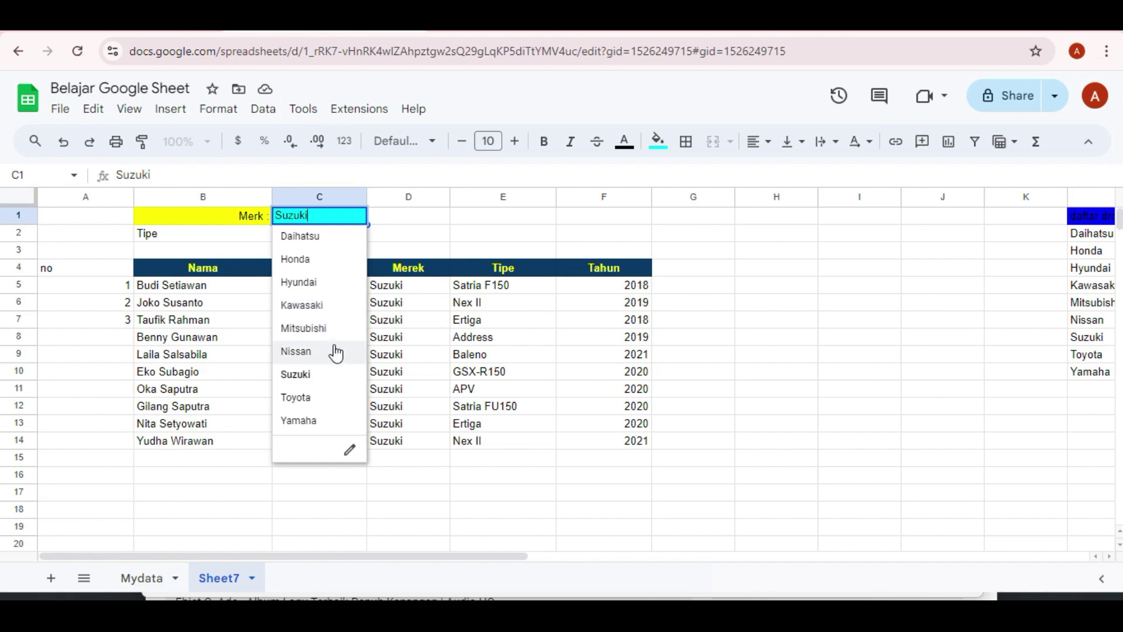
left_click(338, 385)
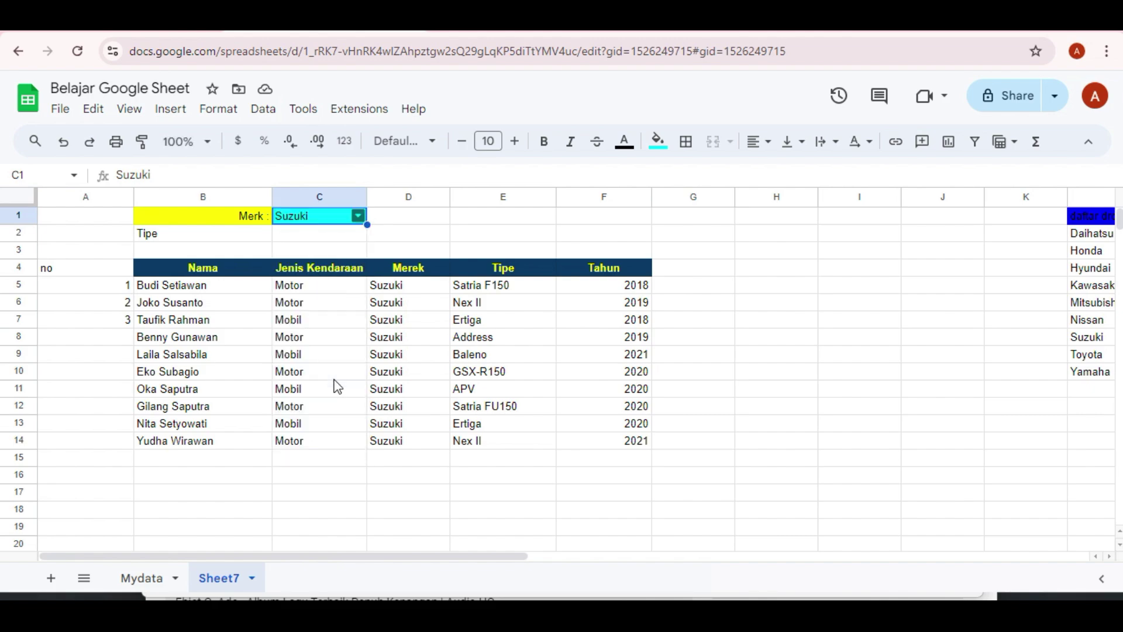
left_click(364, 506)
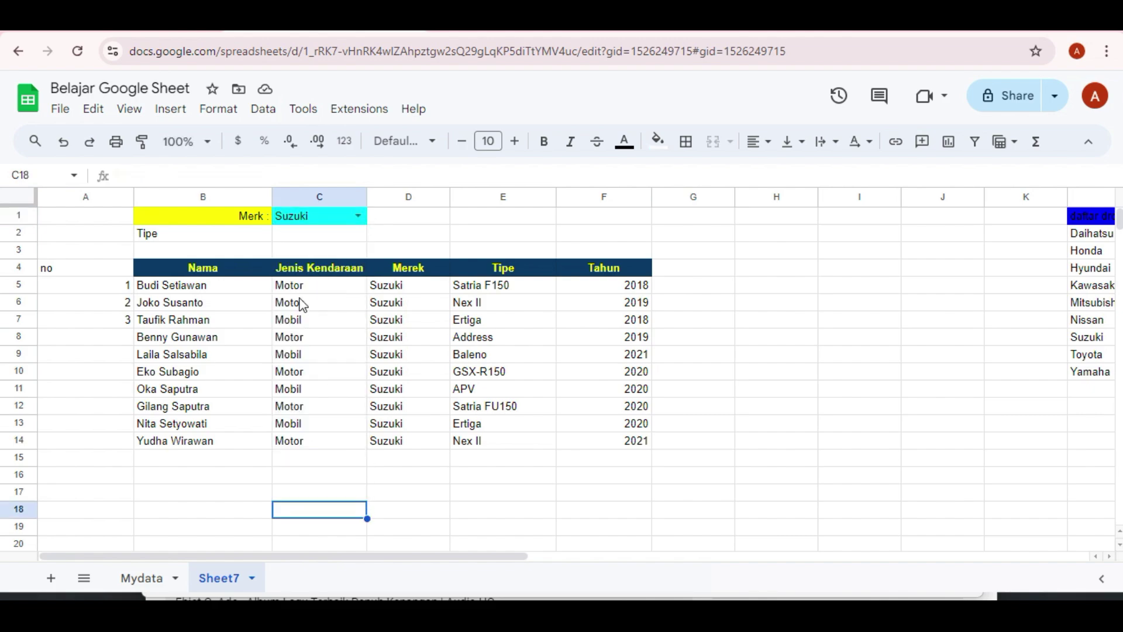
left_click(358, 216)
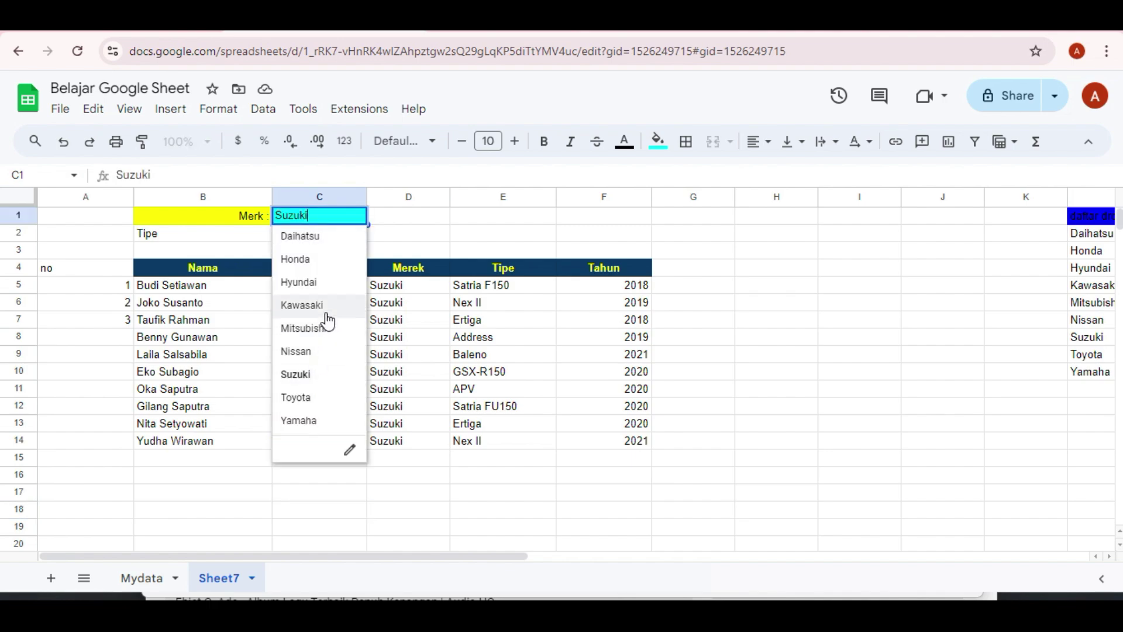
left_click(302, 305)
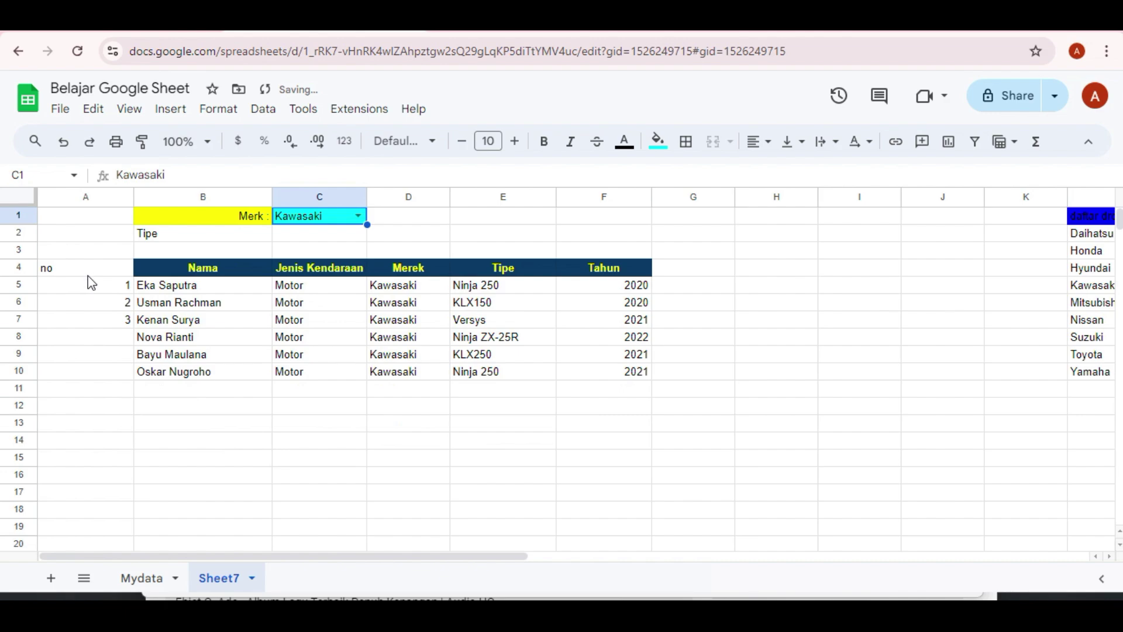
left_click_drag(100, 287, 126, 320)
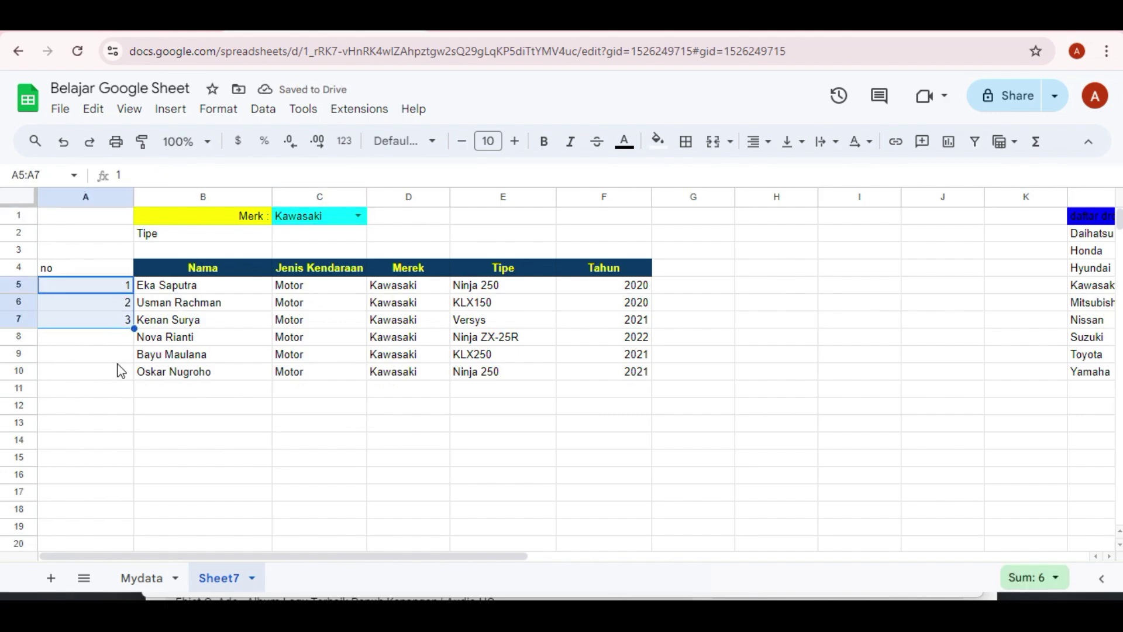
left_click(314, 447)
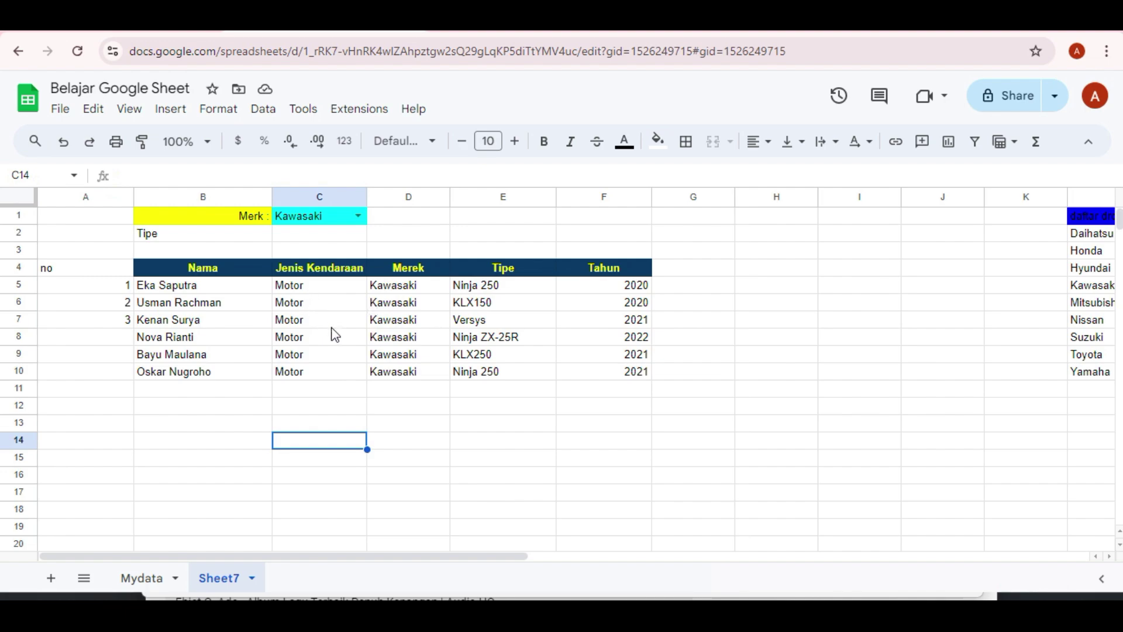
Step: Clear the no header and the manual row numbers from A4:A7
left_click(101, 286)
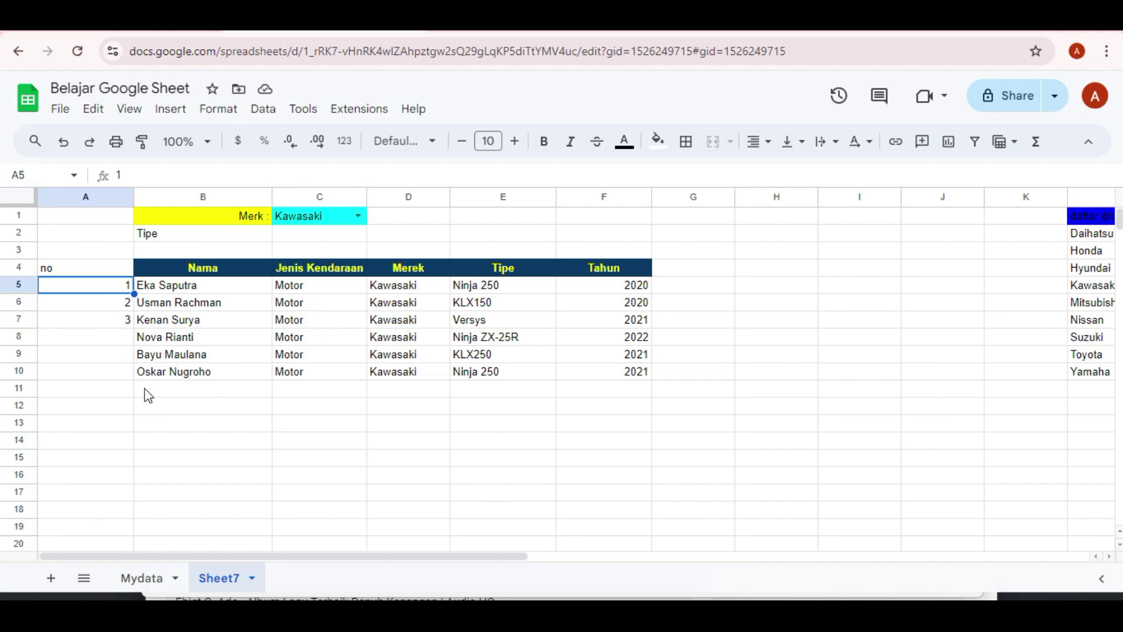
left_click(128, 375)
left_click(116, 271)
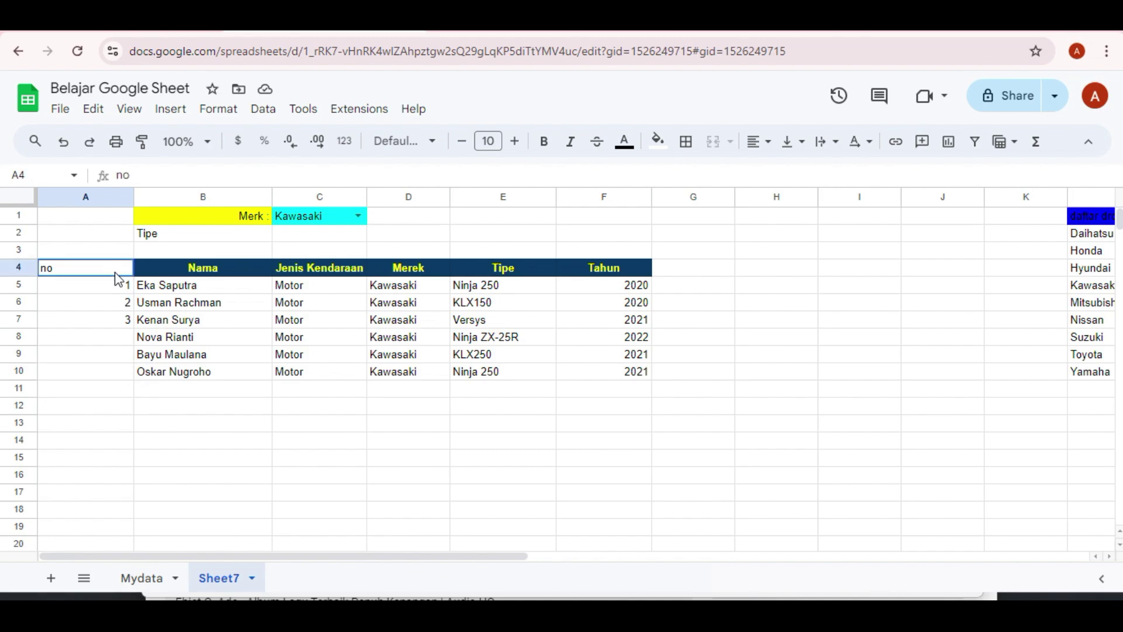
left_click_drag(115, 273, 117, 319)
key("Delete")
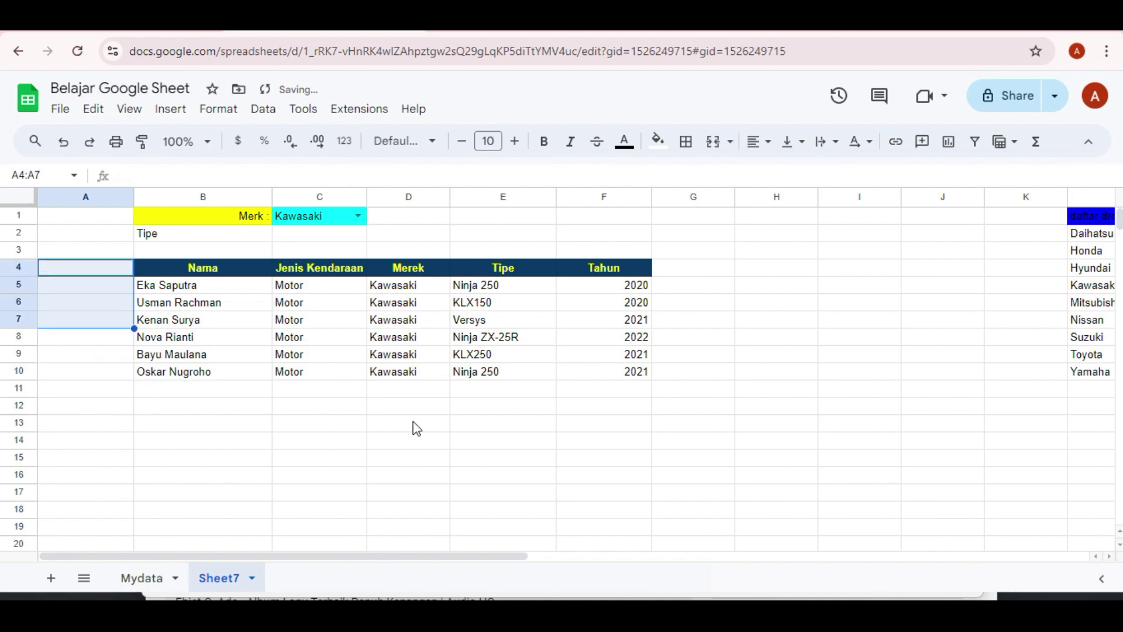
left_click(416, 429)
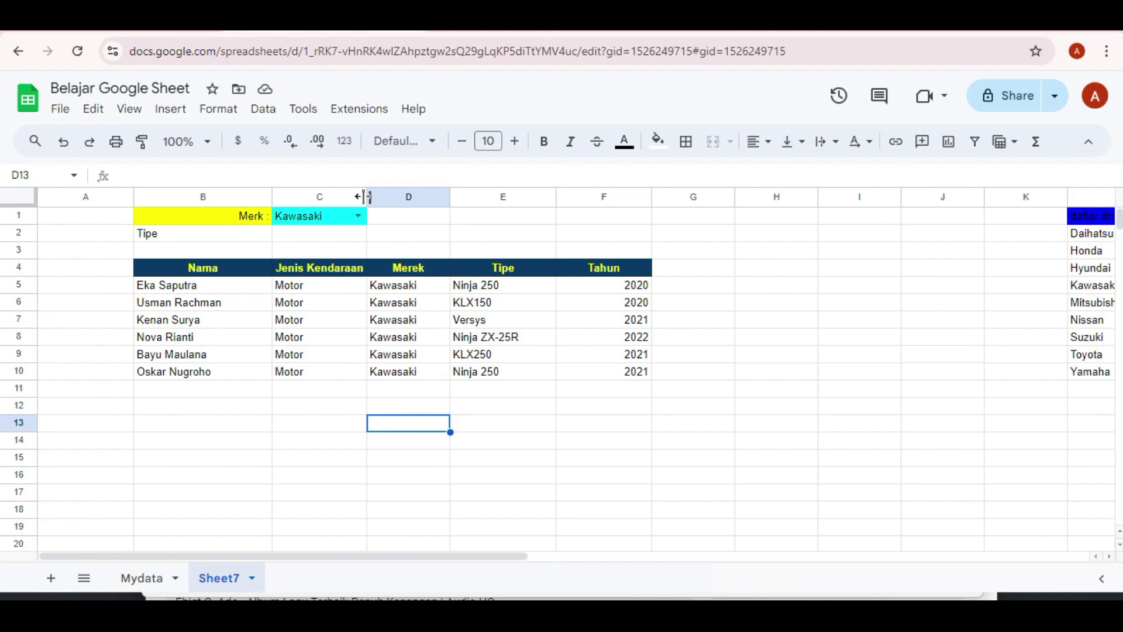
Step: Widen column C slightly and narrow columns D and E to fit their contents
left_click_drag(365, 197, 377, 197)
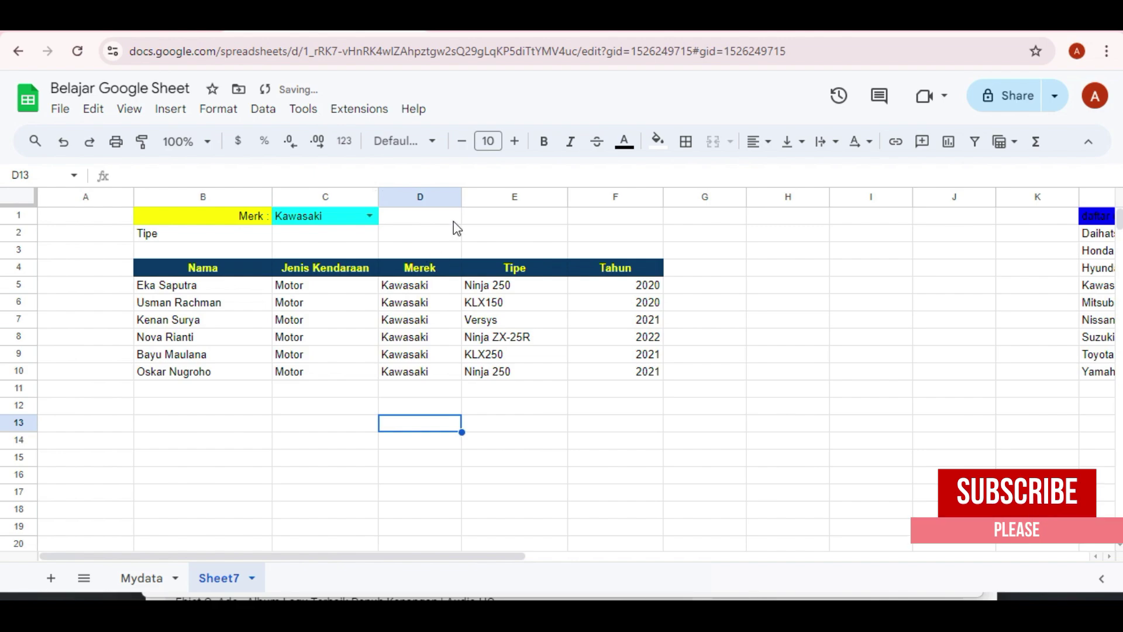
left_click_drag(462, 199, 449, 198)
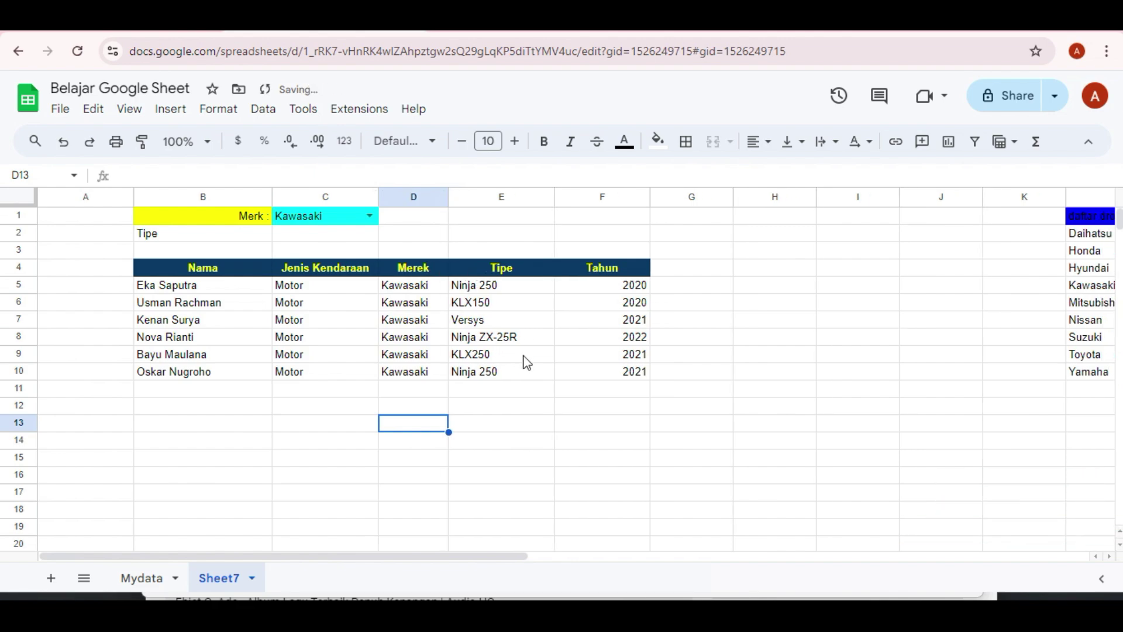
left_click(545, 374)
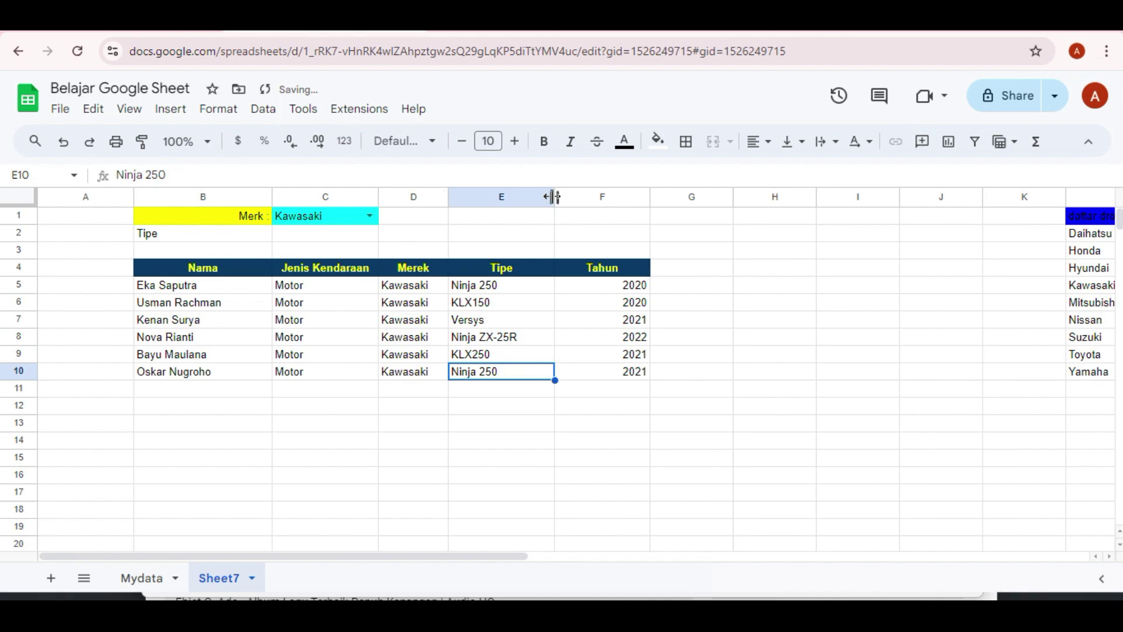
left_click_drag(553, 197, 521, 198)
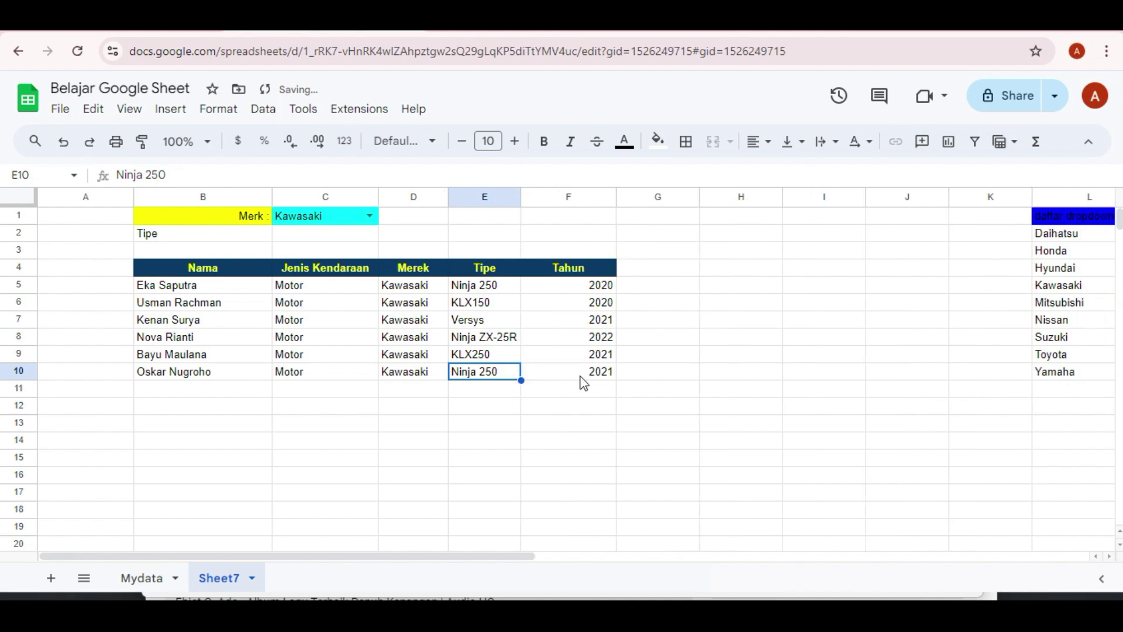